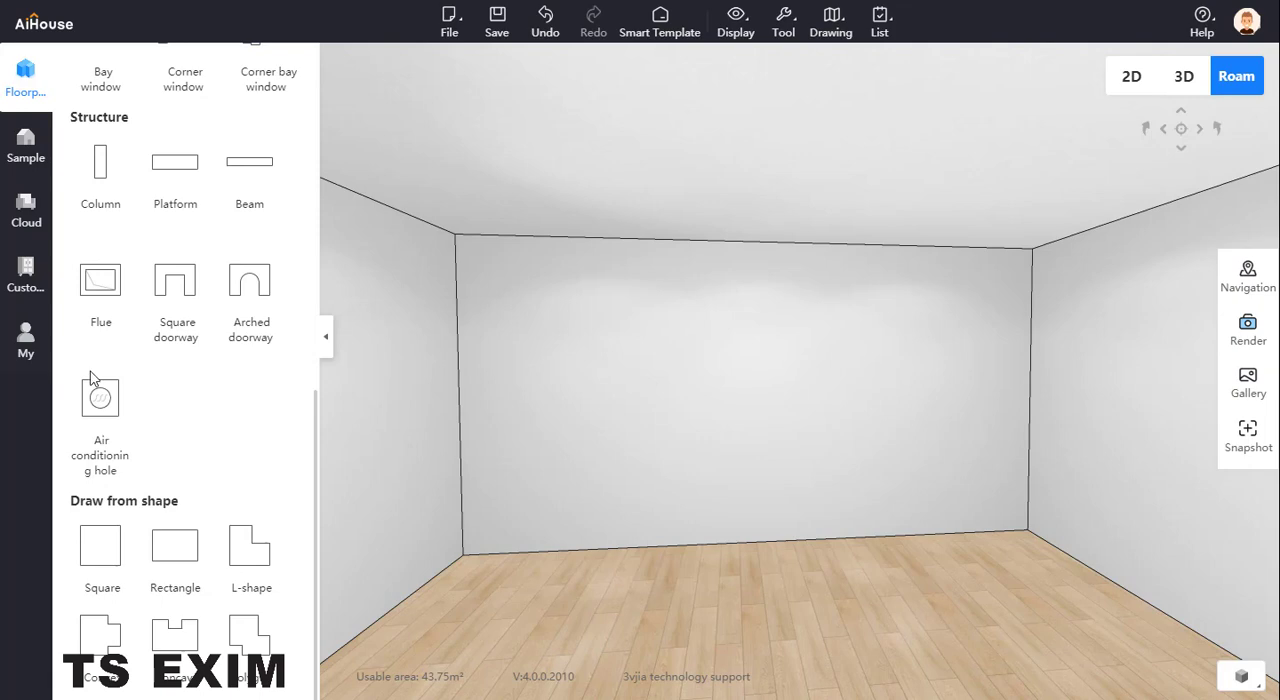
Open the System Cabinet customization workspace and look through the basic cabinet categories
click(25, 273)
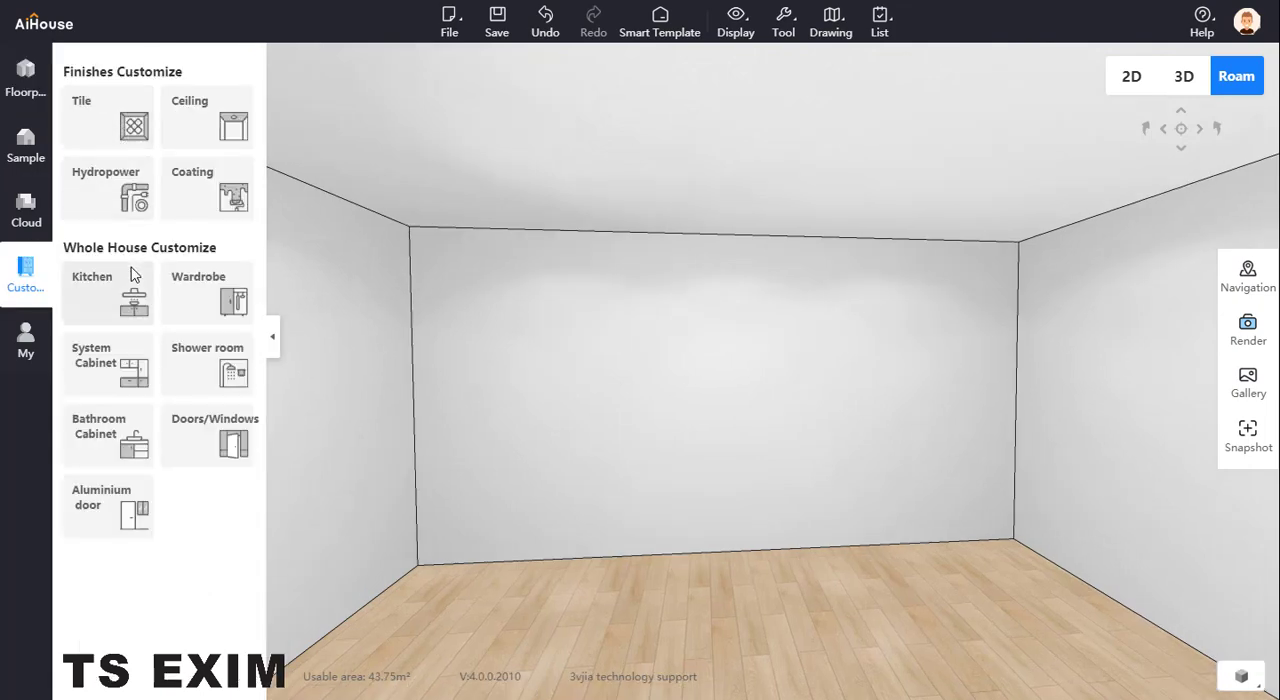
click(112, 370)
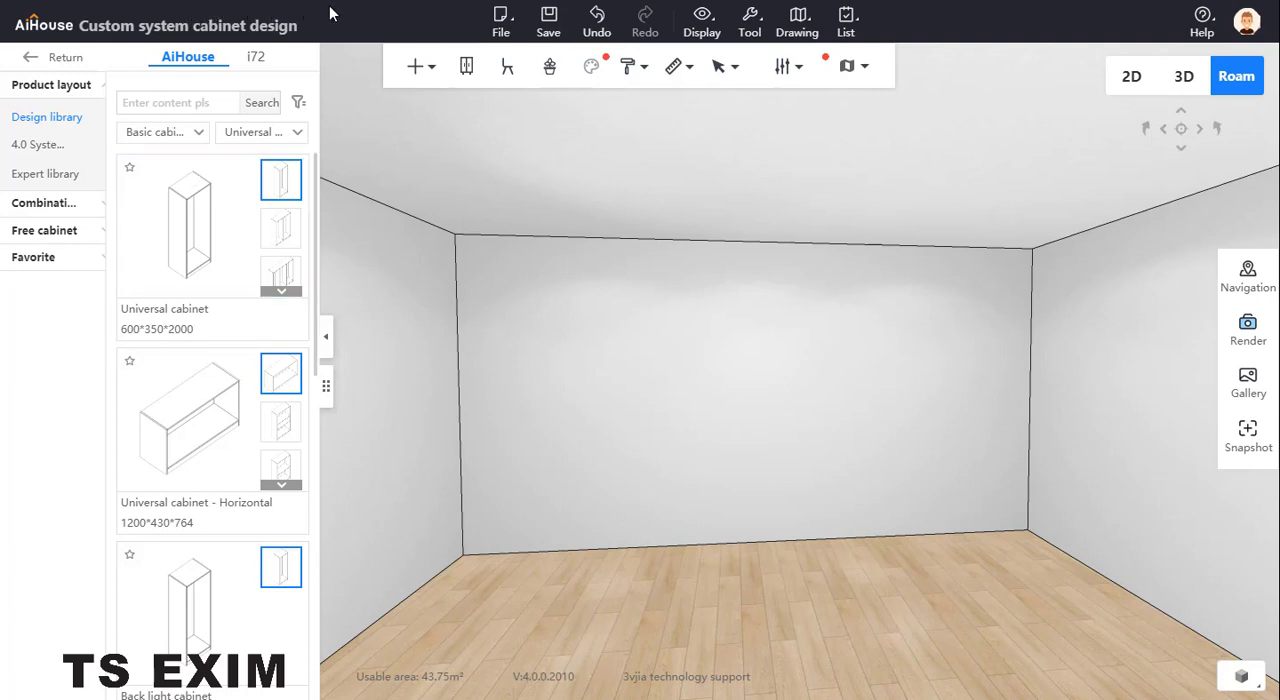
click(277, 133)
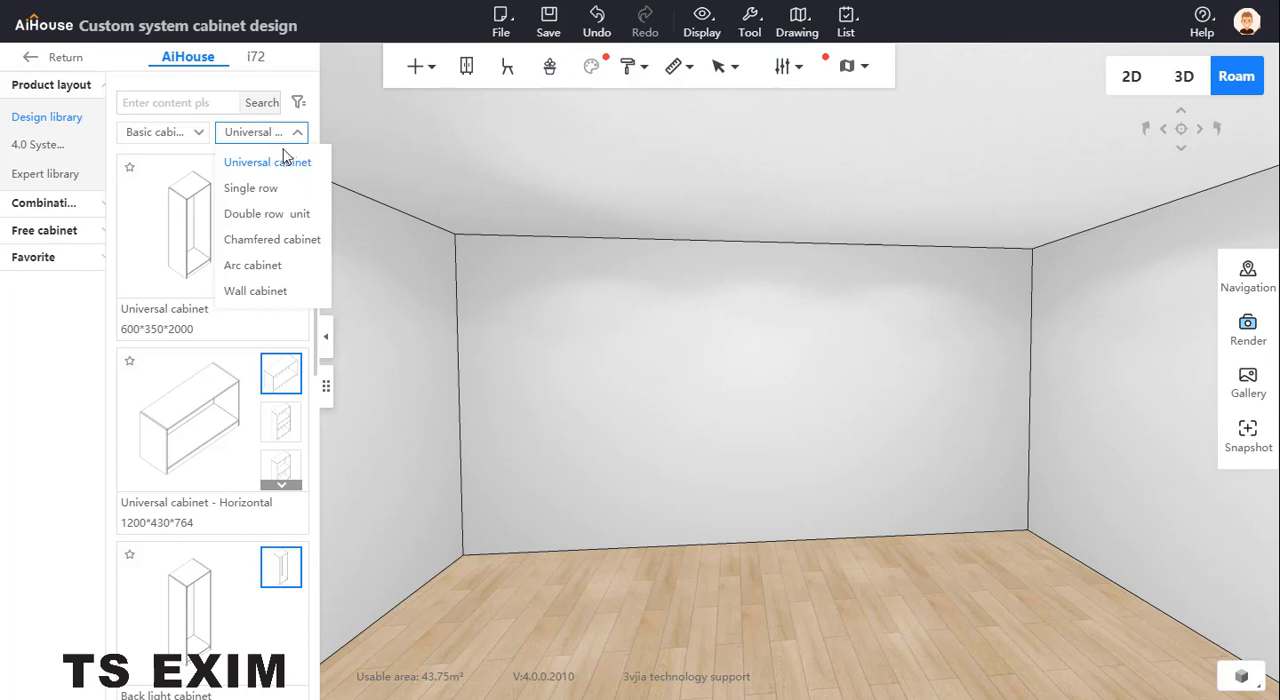
click(676, 360)
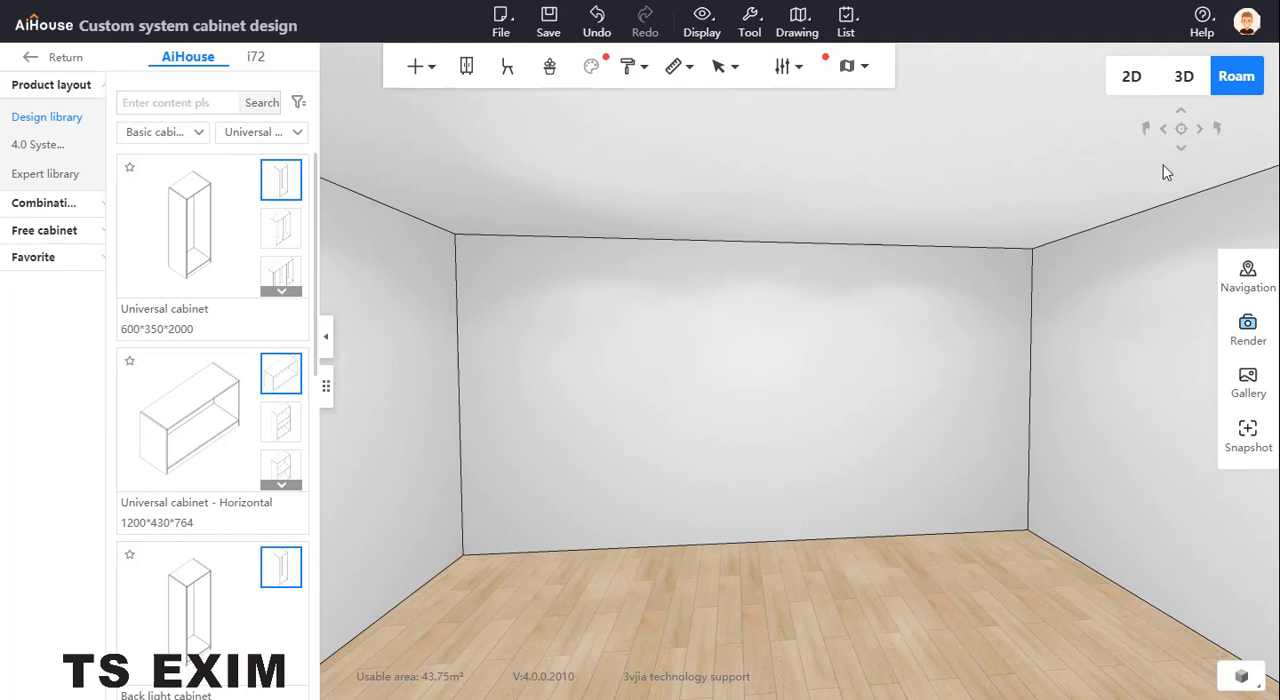
In the 2D plan, move the upper wall to make the room 3000 deep, and return to the Roam view
click(1136, 78)
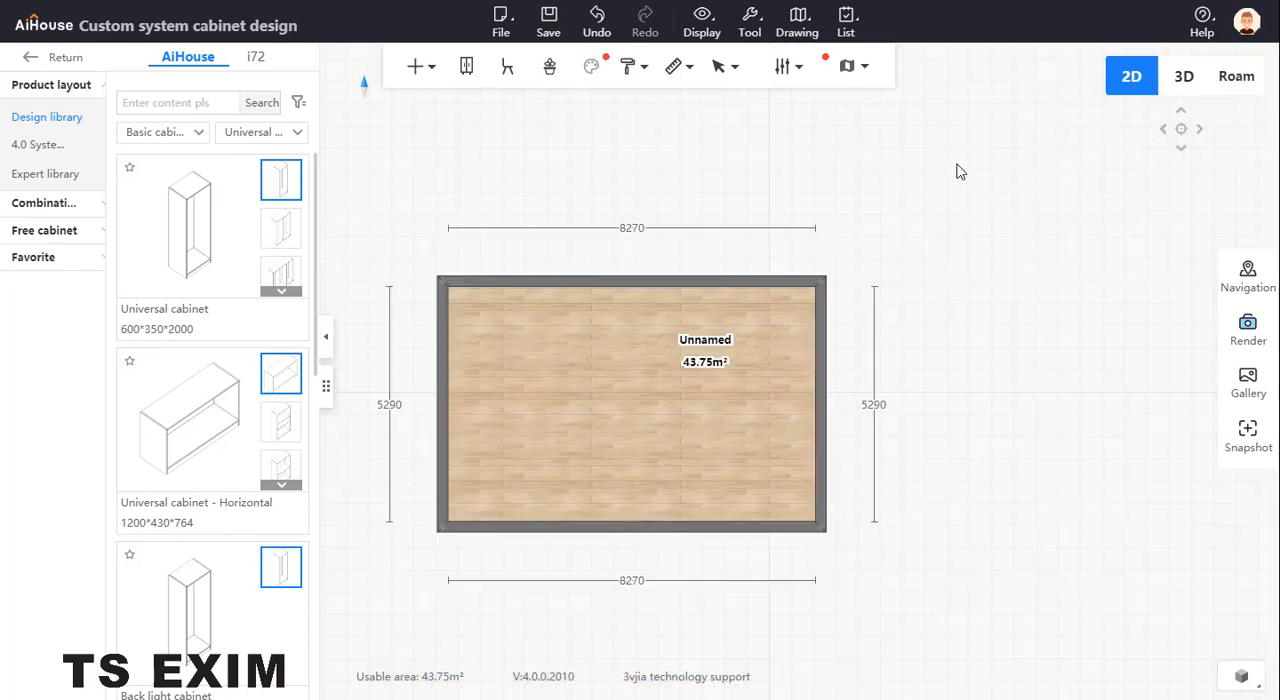
click(598, 280)
click(455, 403)
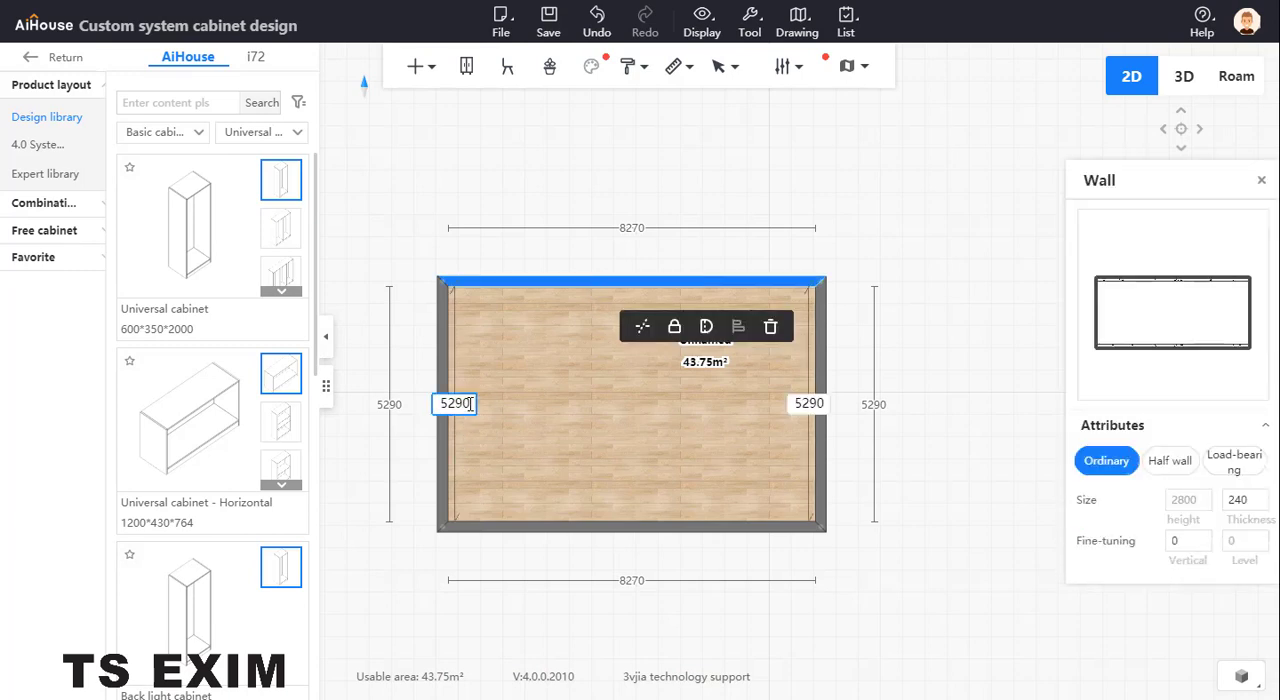
text(3000)
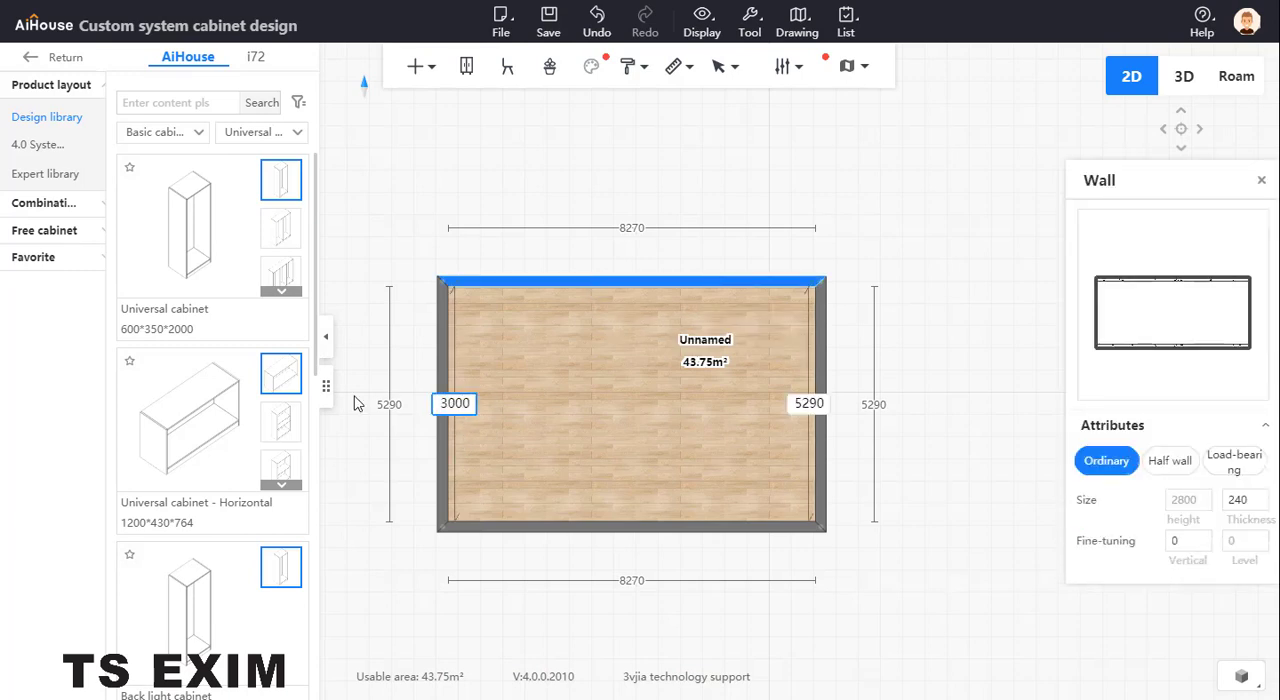
key(Return)
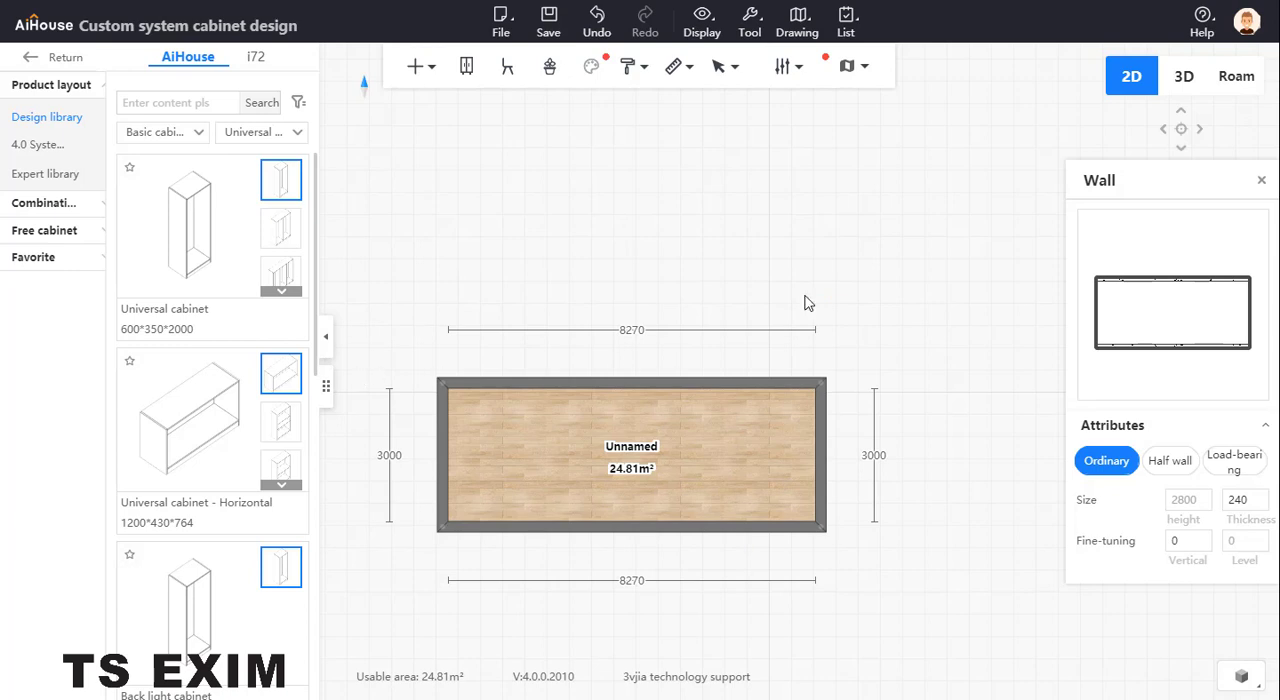
click(1234, 78)
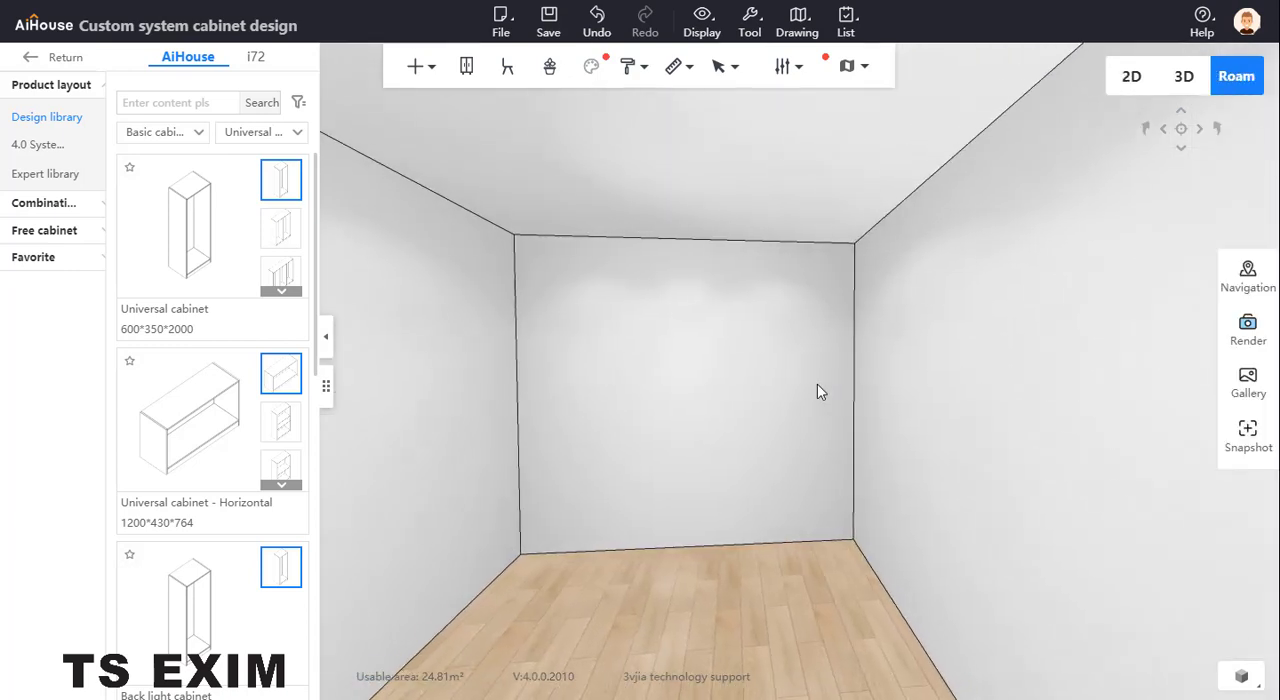
Place the Steel frame from the Universal cabinet category on the floor in the room's far-left corner
drag(853, 411, 797, 419)
scroll(797, 432, up, 1)
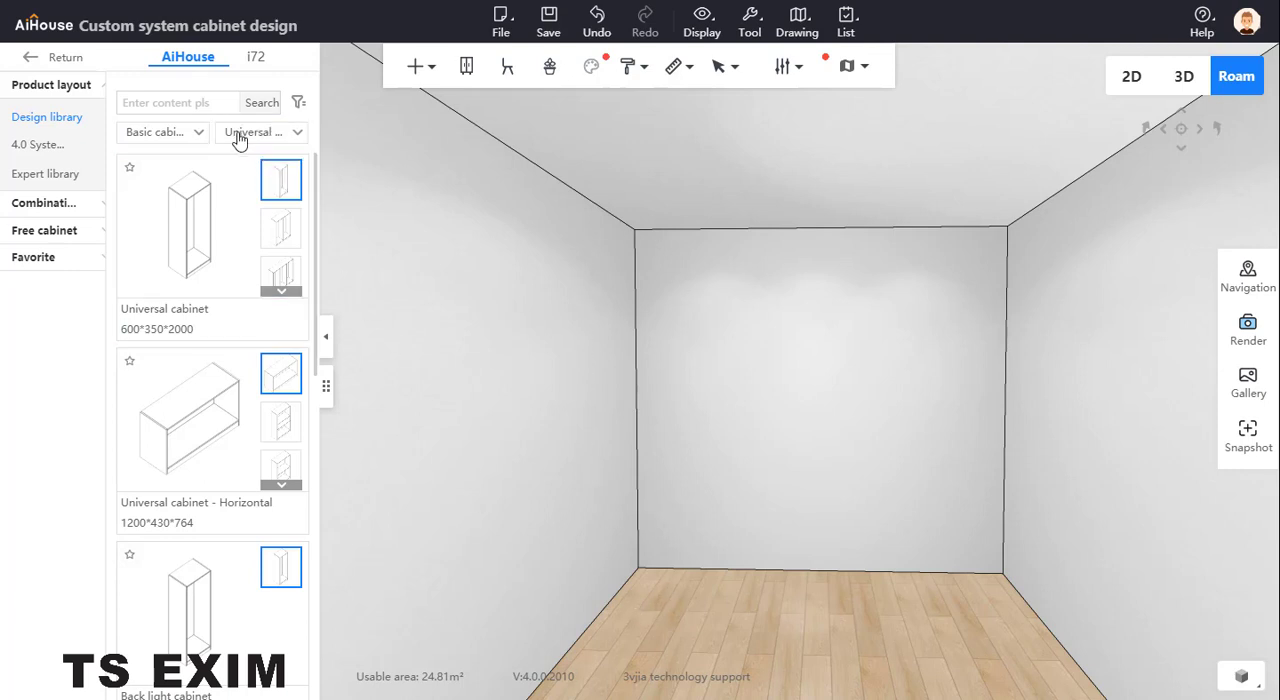
click(276, 133)
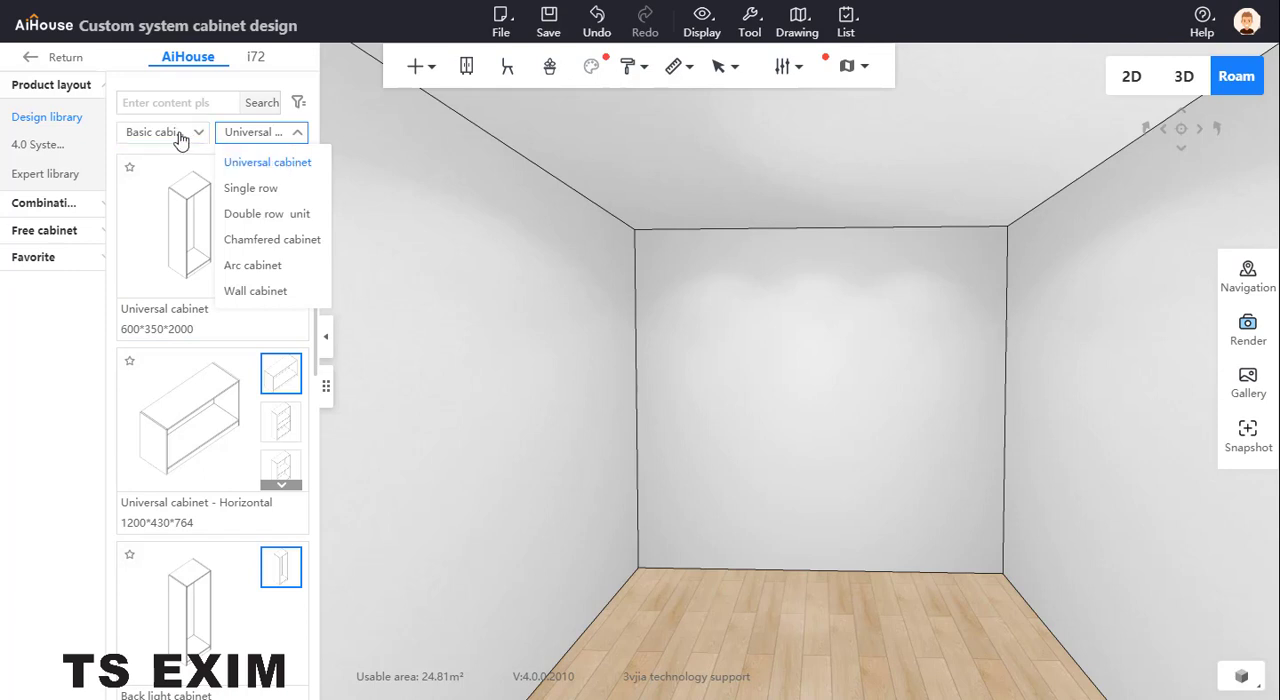
click(176, 134)
click(261, 135)
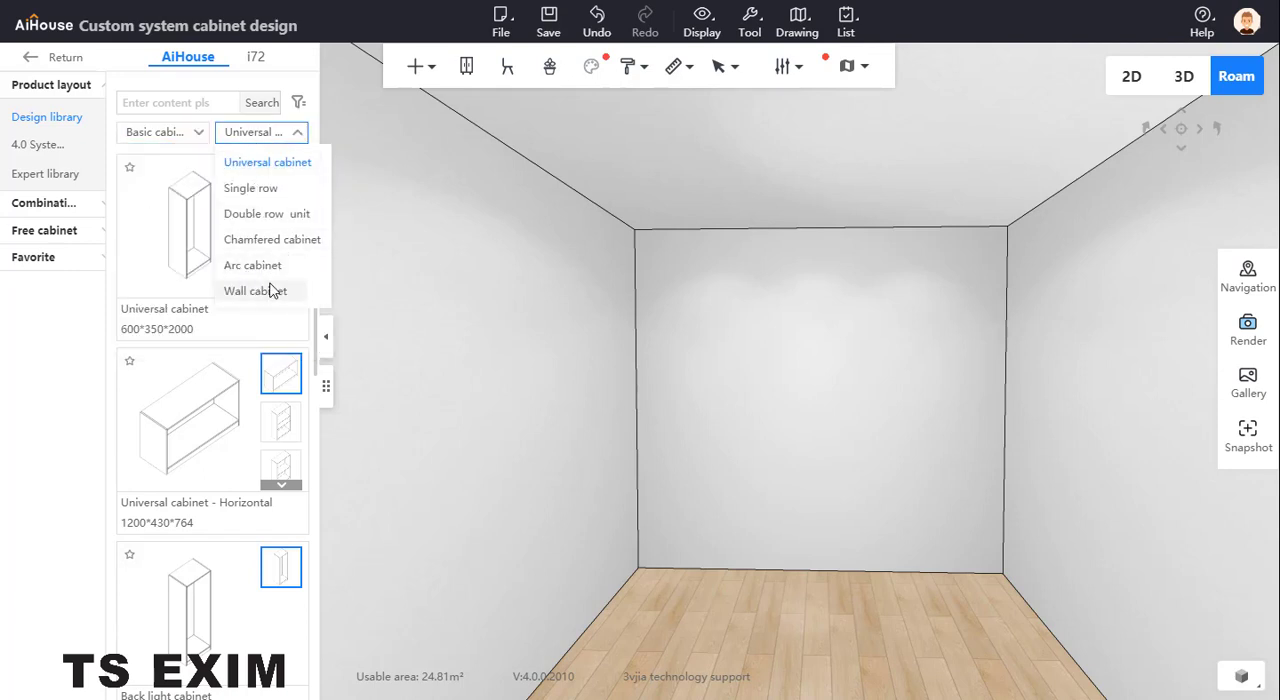
click(286, 170)
scroll(214, 323, down, 8)
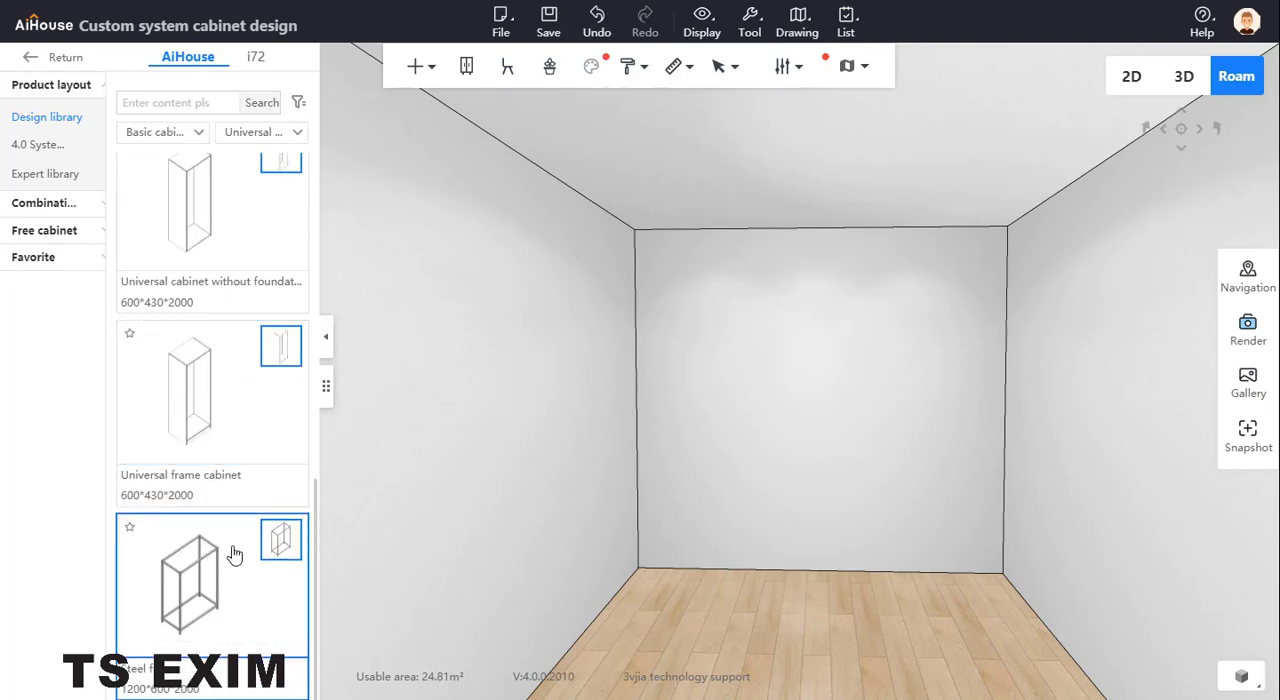
click(204, 588)
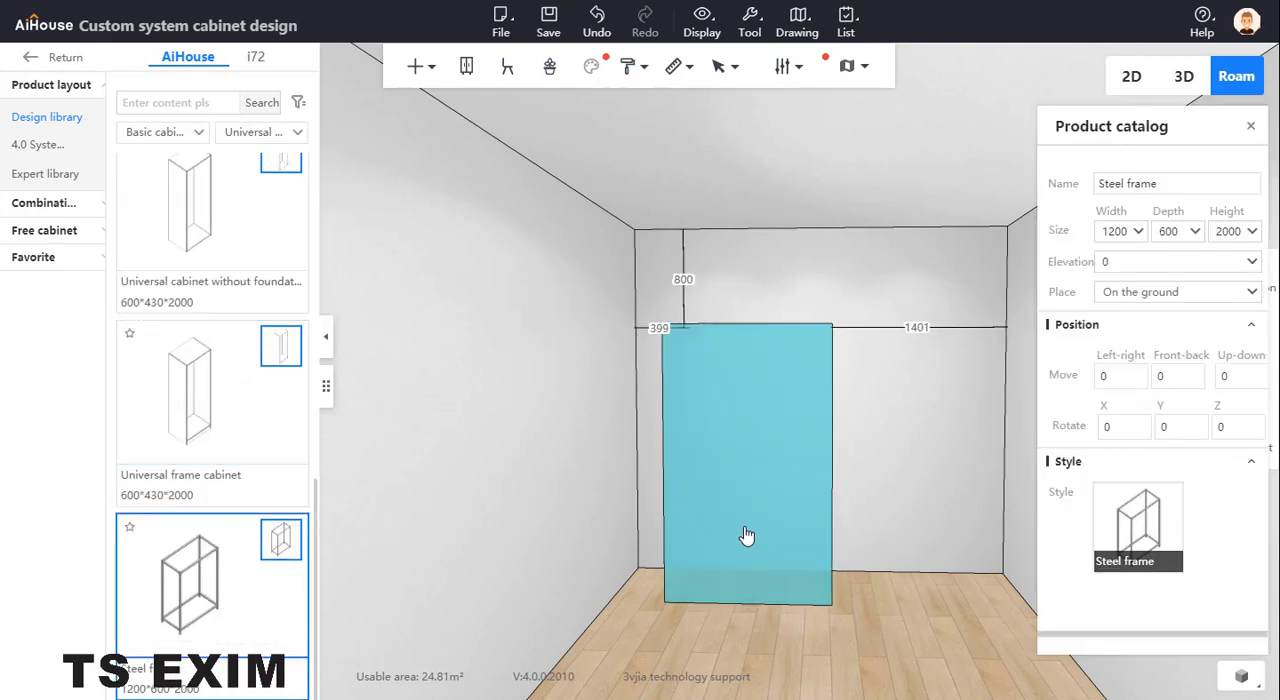
click(720, 535)
click(707, 522)
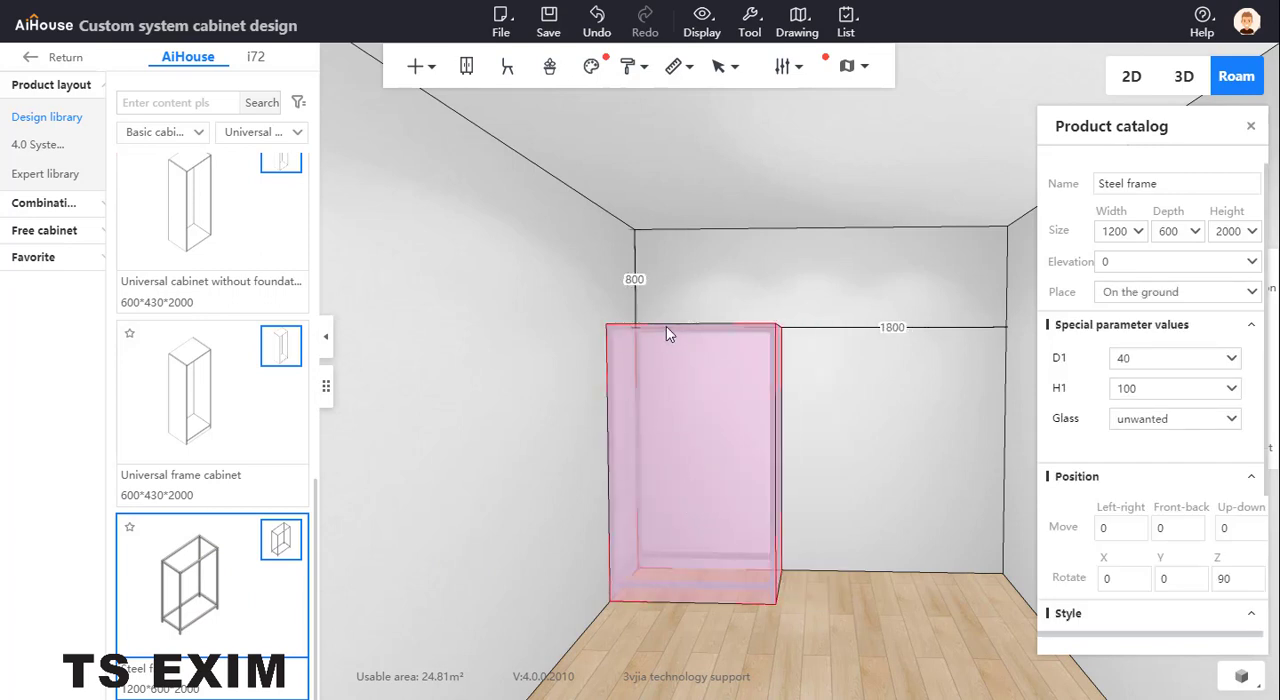
click(764, 373)
In board selection mode, delete the frame's top and bottom rigid frame plates and right-side parts, keeping only the left side frame
scroll(843, 449, up, 3)
drag(841, 481, 859, 468)
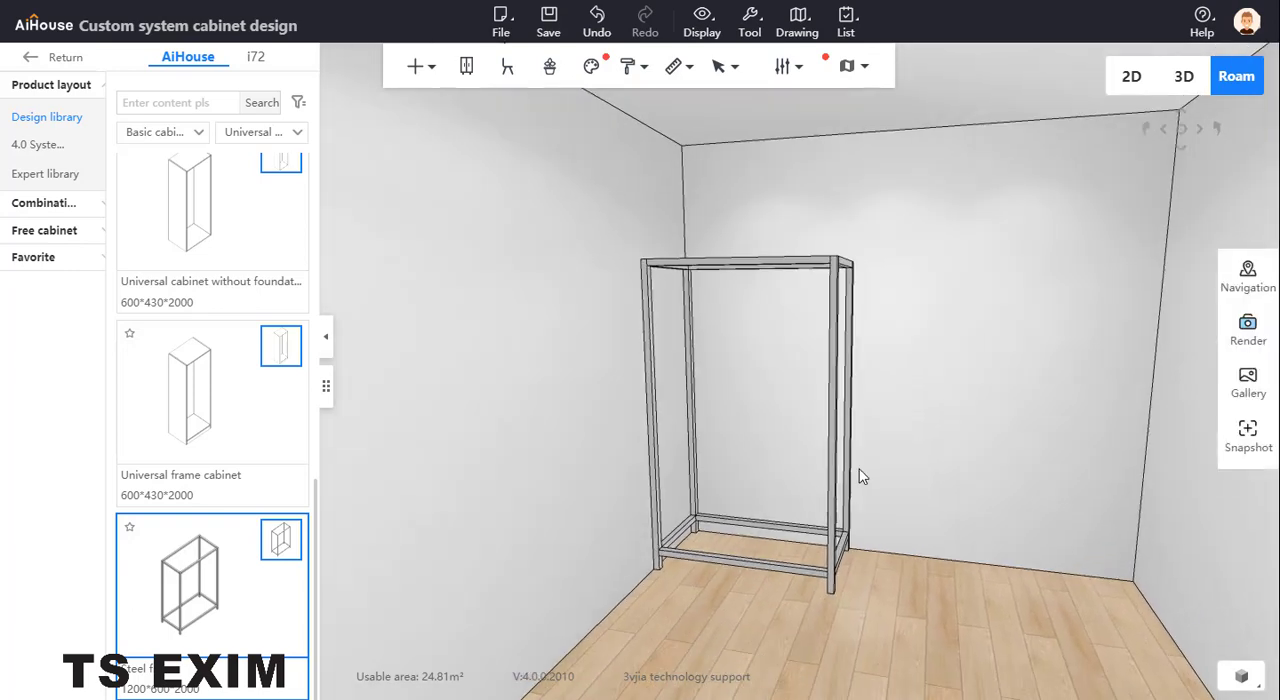
key(b)
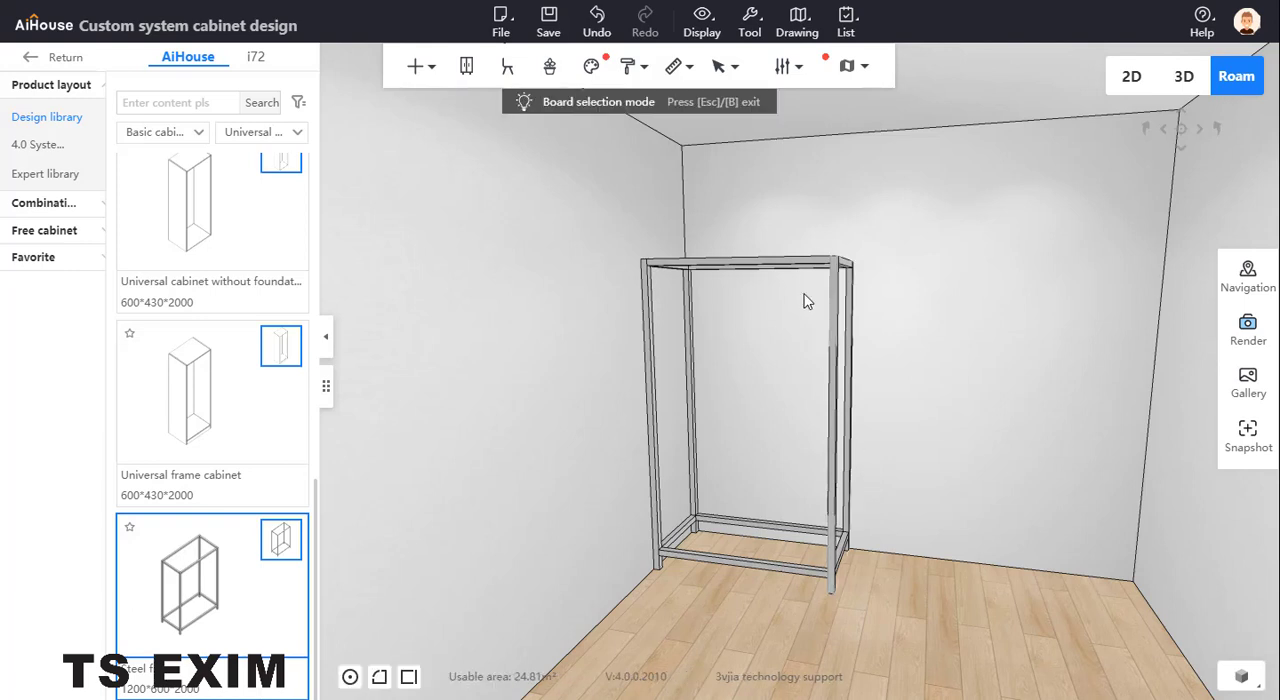
click(808, 268)
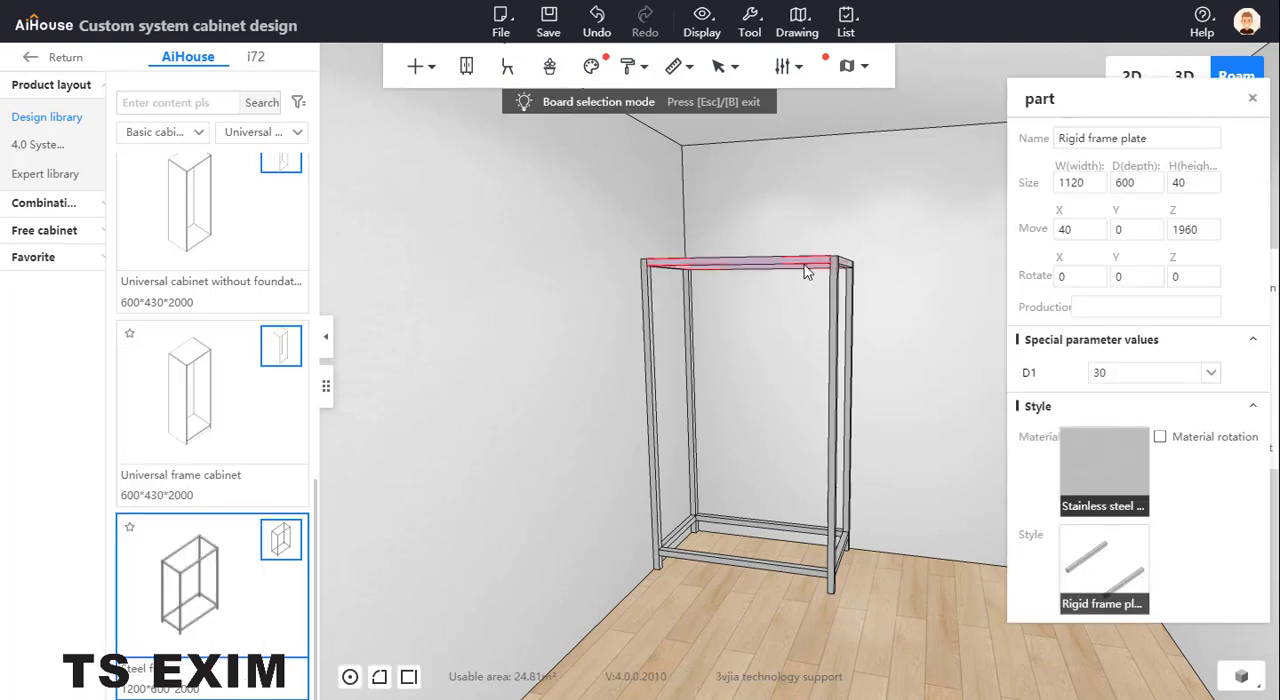
key(Delete)
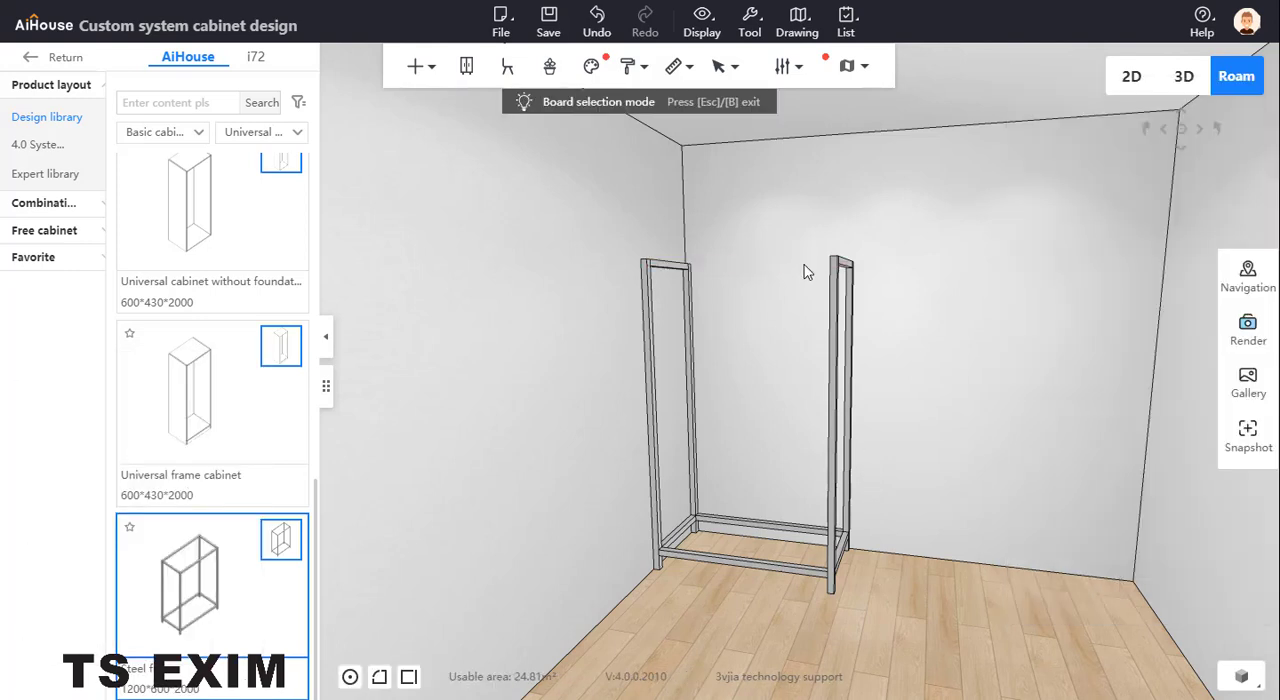
click(838, 310)
key(Delete)
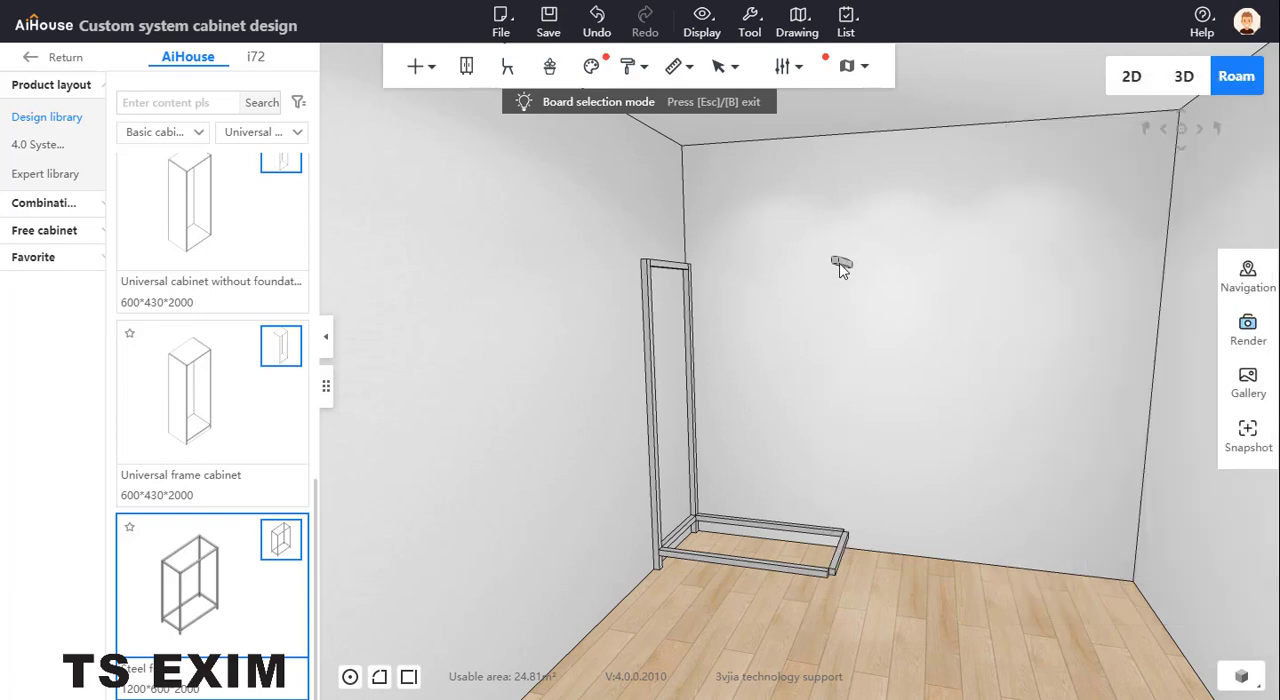
click(809, 525)
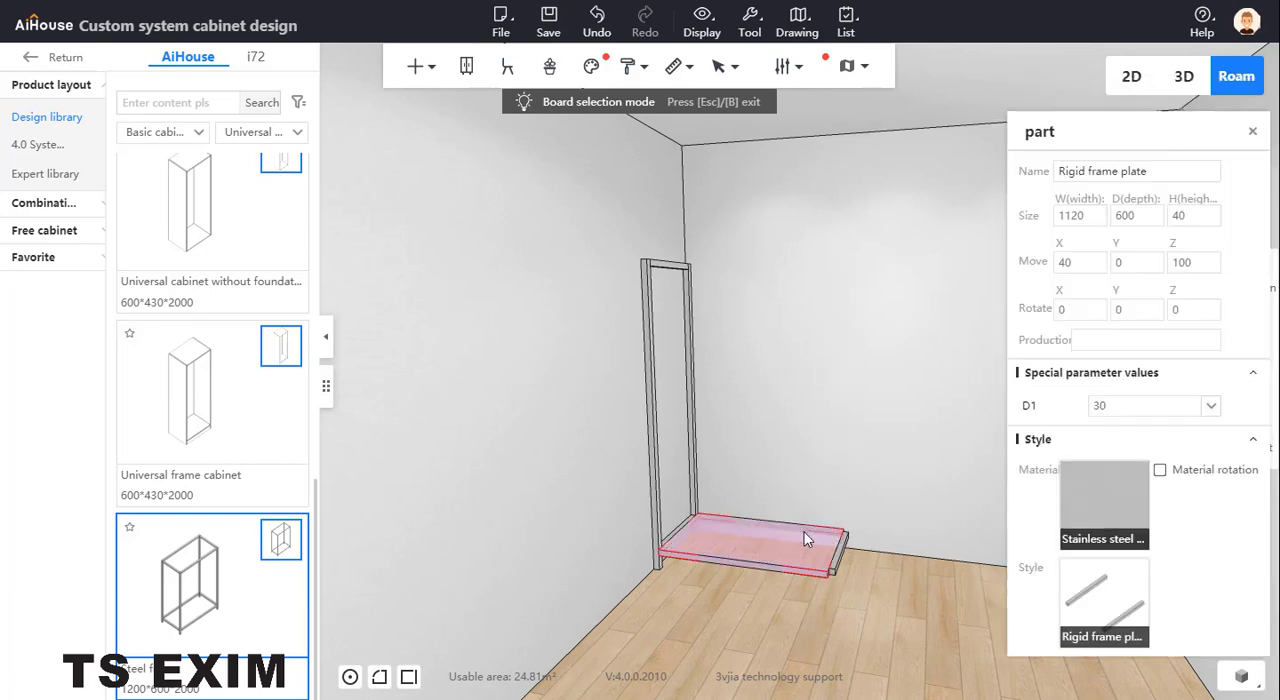
key(Delete)
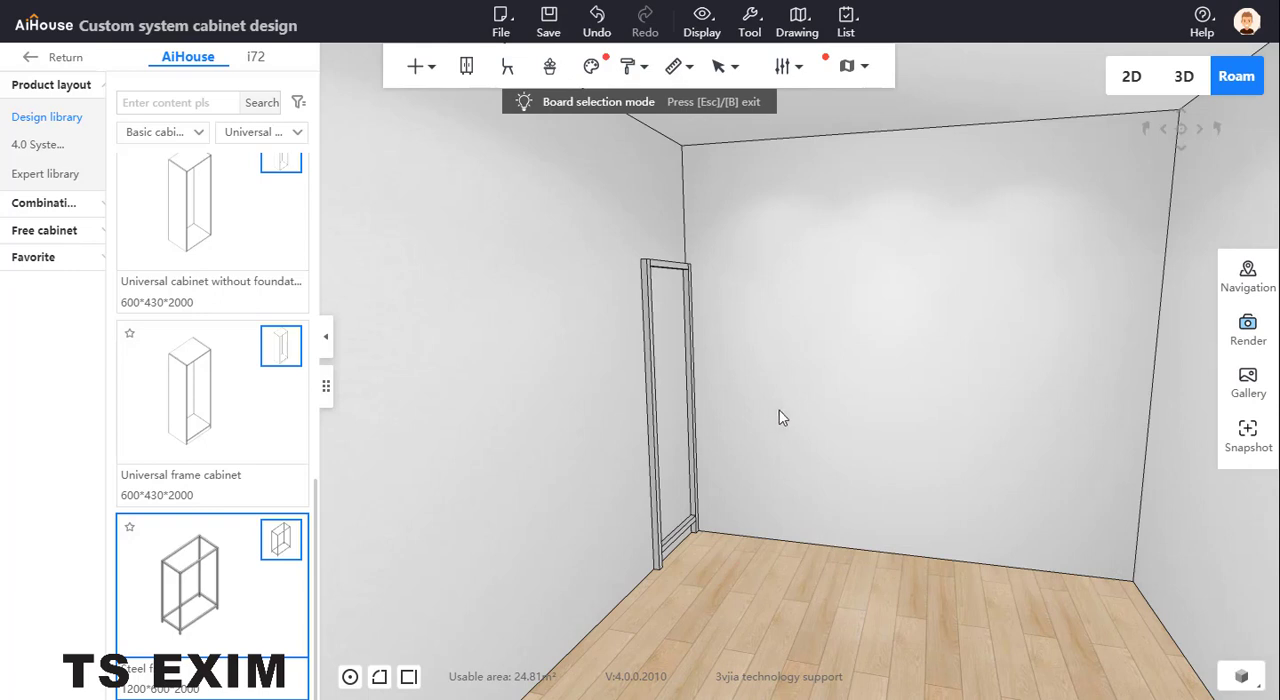
right_drag(778, 409, 816, 403)
right_click(835, 389)
click(837, 379)
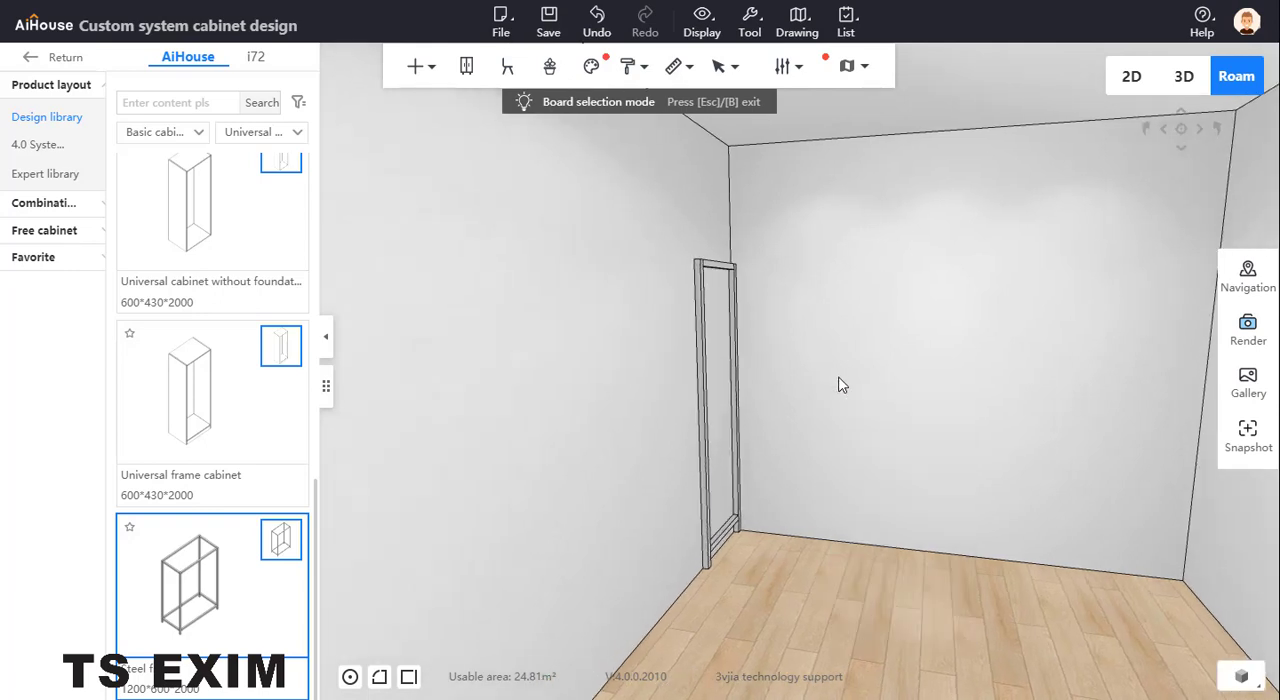
key(Escape)
Set the height of the remaining steel frame to 2500
click(703, 266)
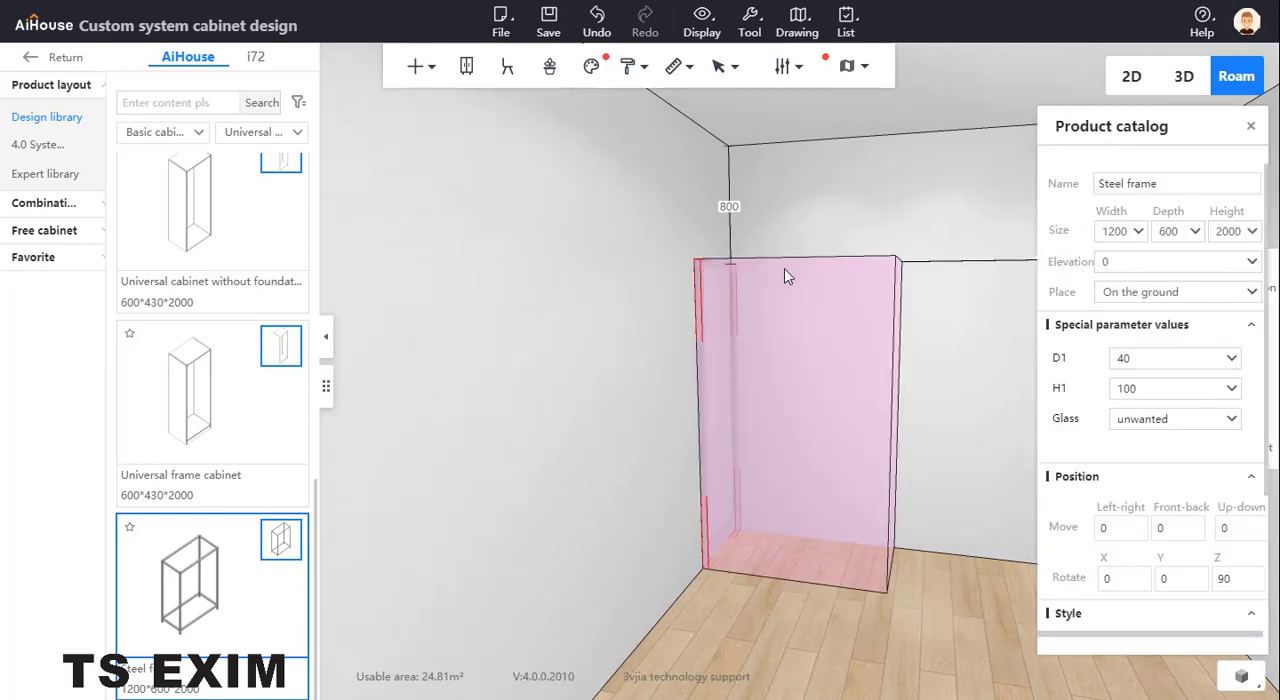
click(1228, 231)
click(1230, 232)
double_click(1230, 232)
text(25)
key(Return)
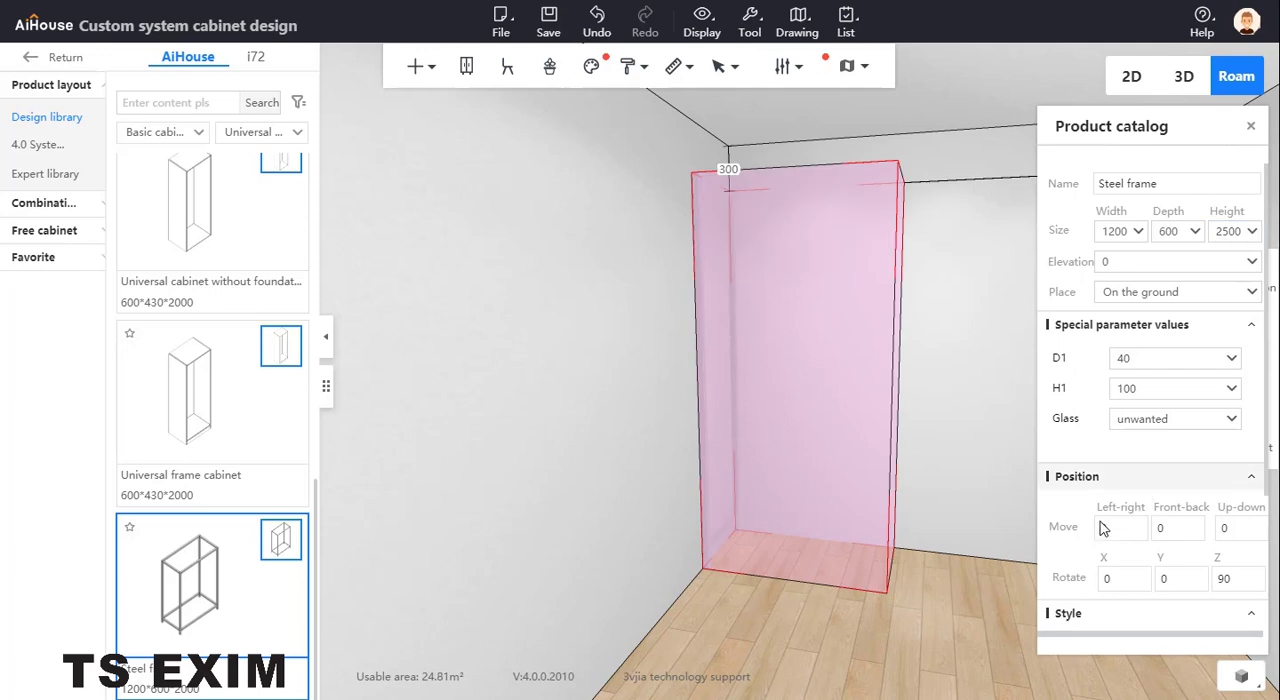
click(919, 488)
Check the shelving reference photo and duplicate the side frame's lower floor bar in board selection mode
drag(911, 481, 800, 543)
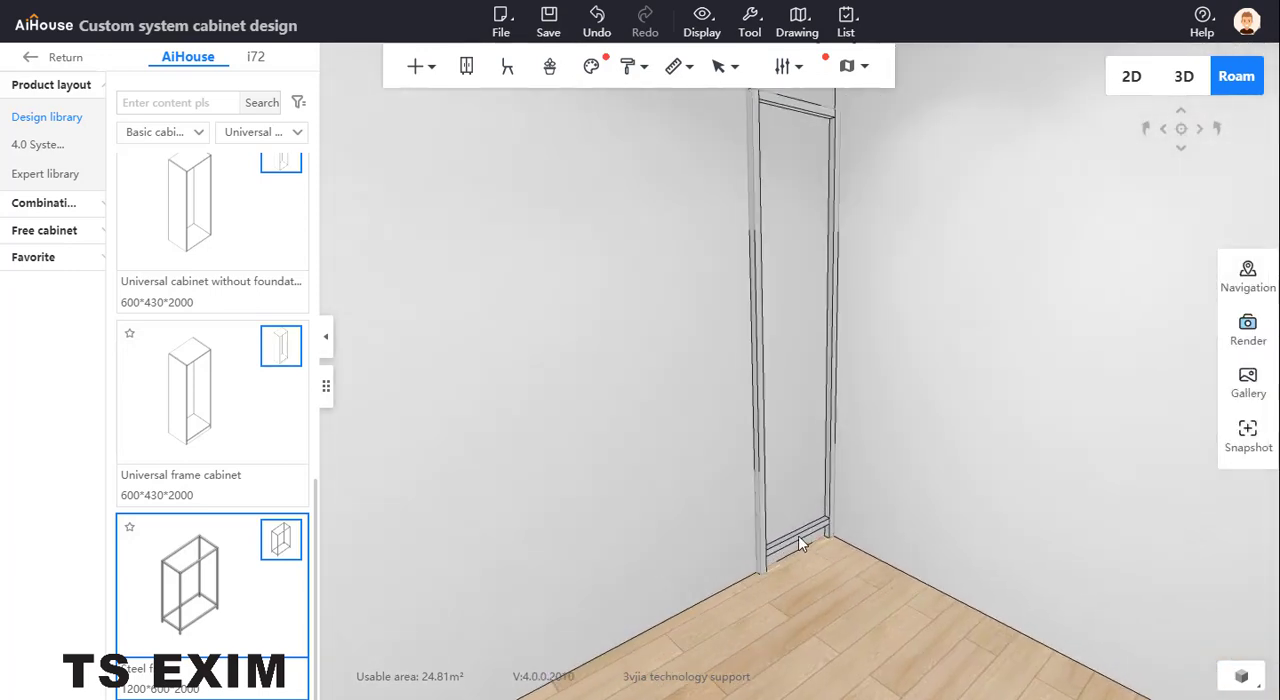
double_click(798, 537)
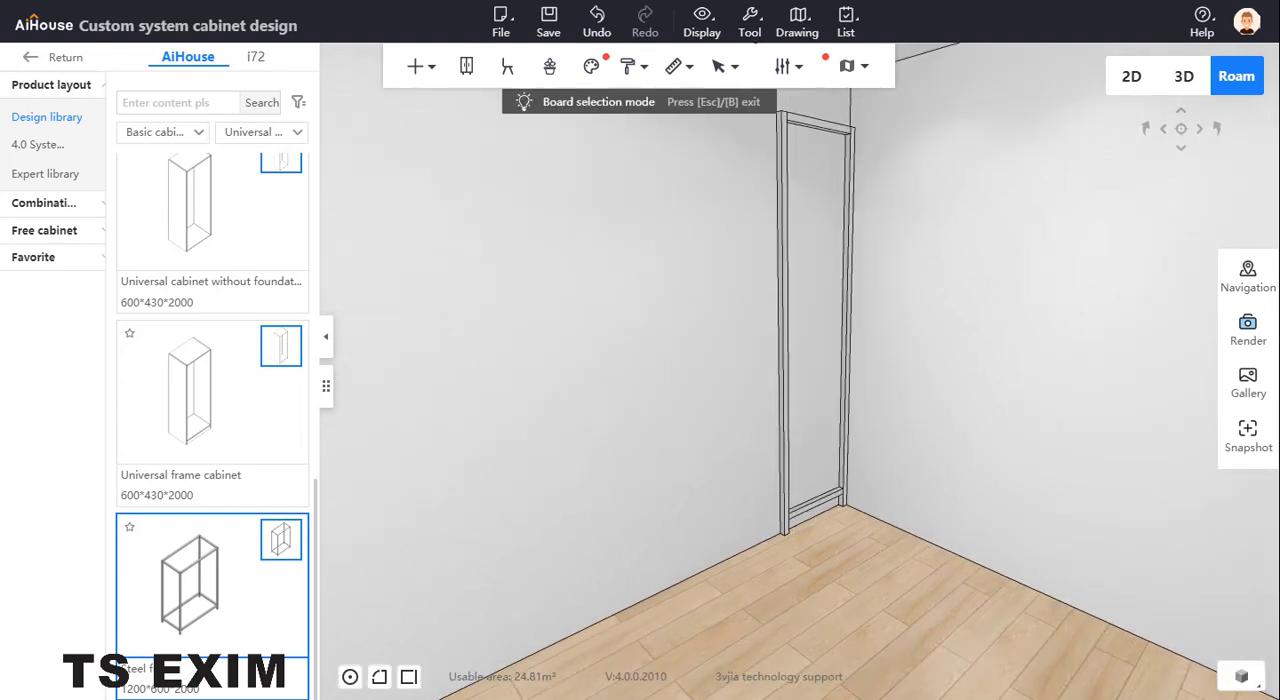
drag(432, 102, 484, 92)
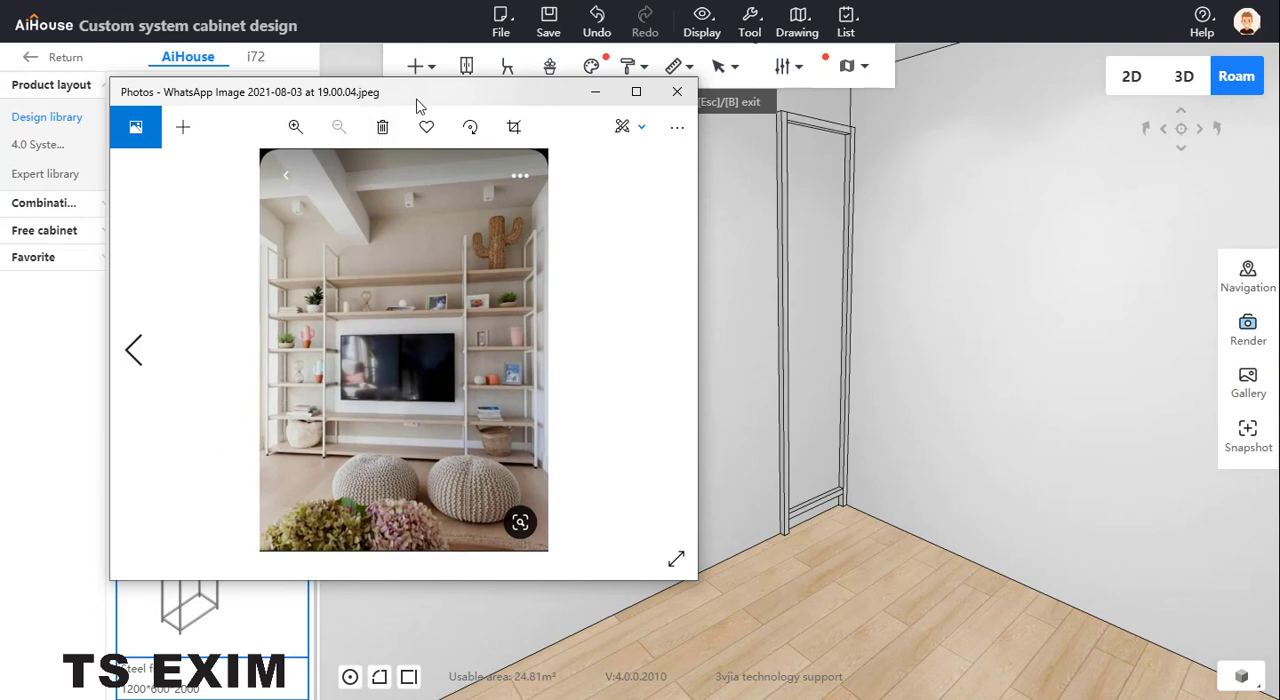
drag(432, 94, 0, 118)
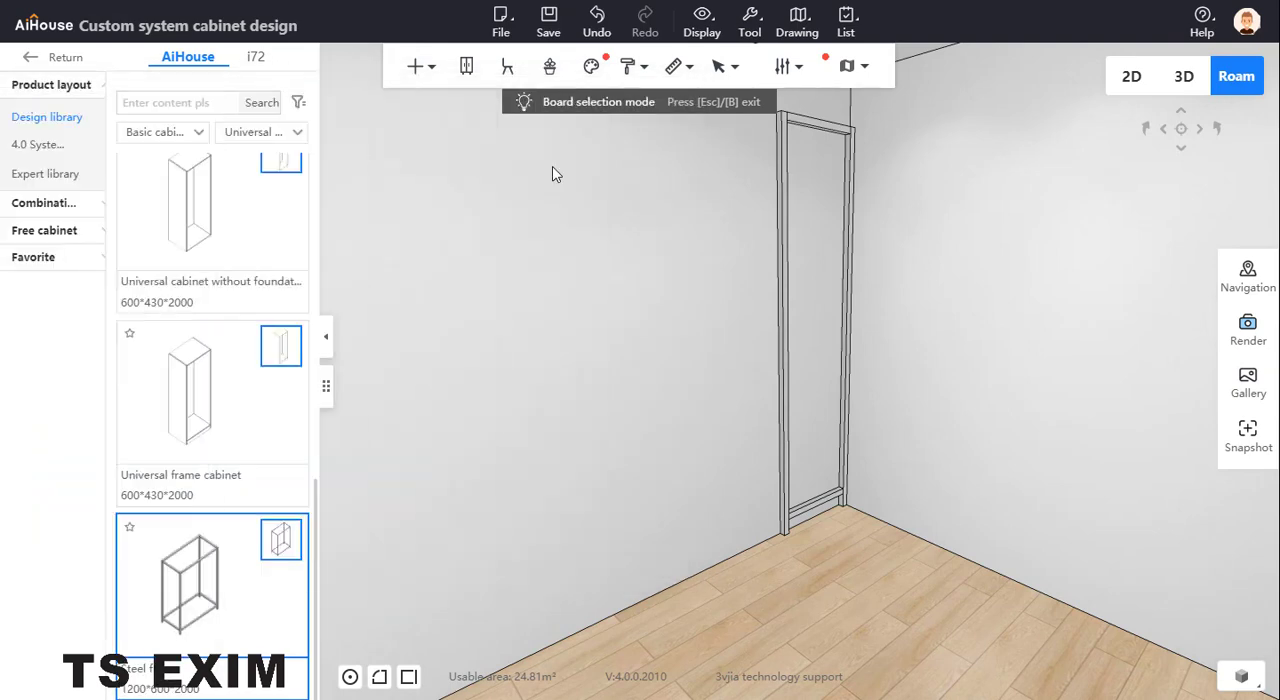
click(821, 504)
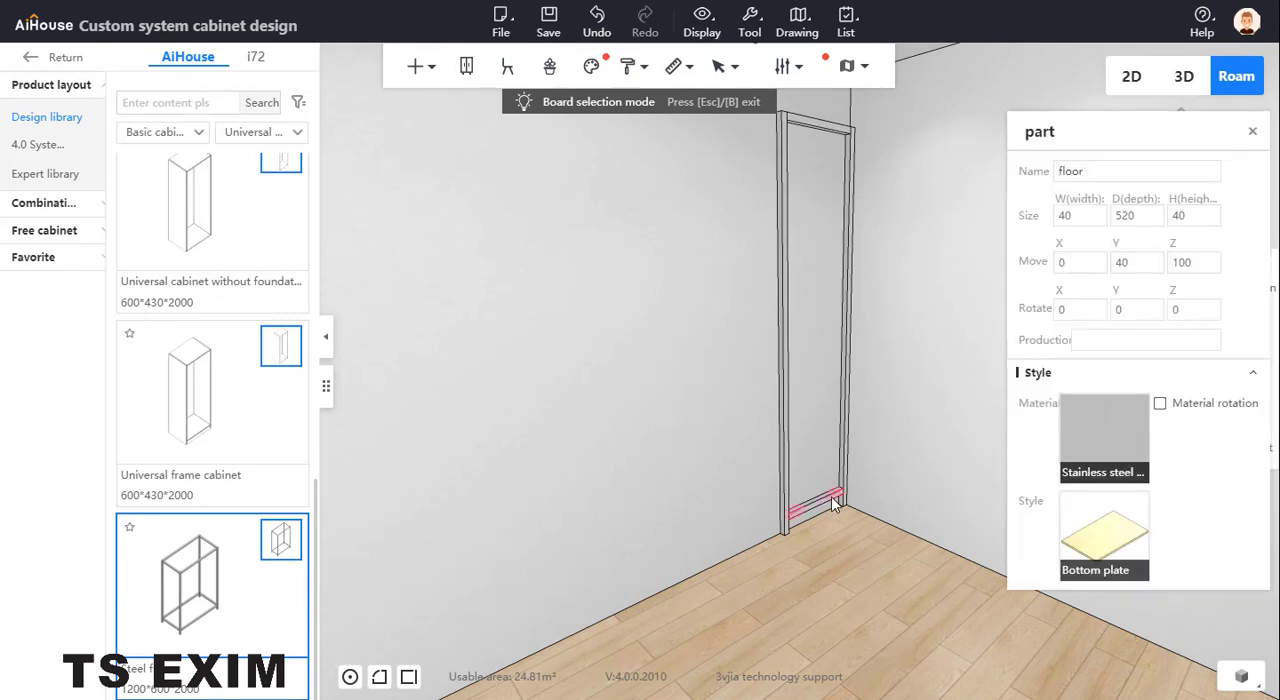
right_click(818, 508)
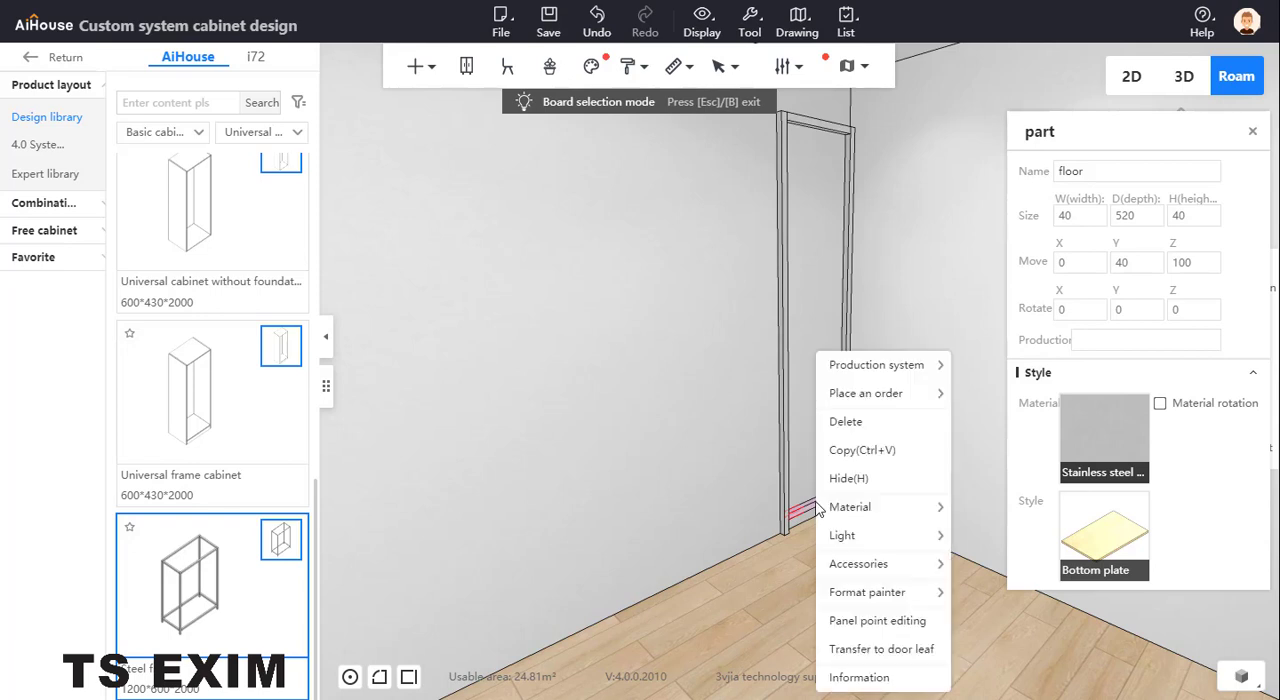
click(862, 450)
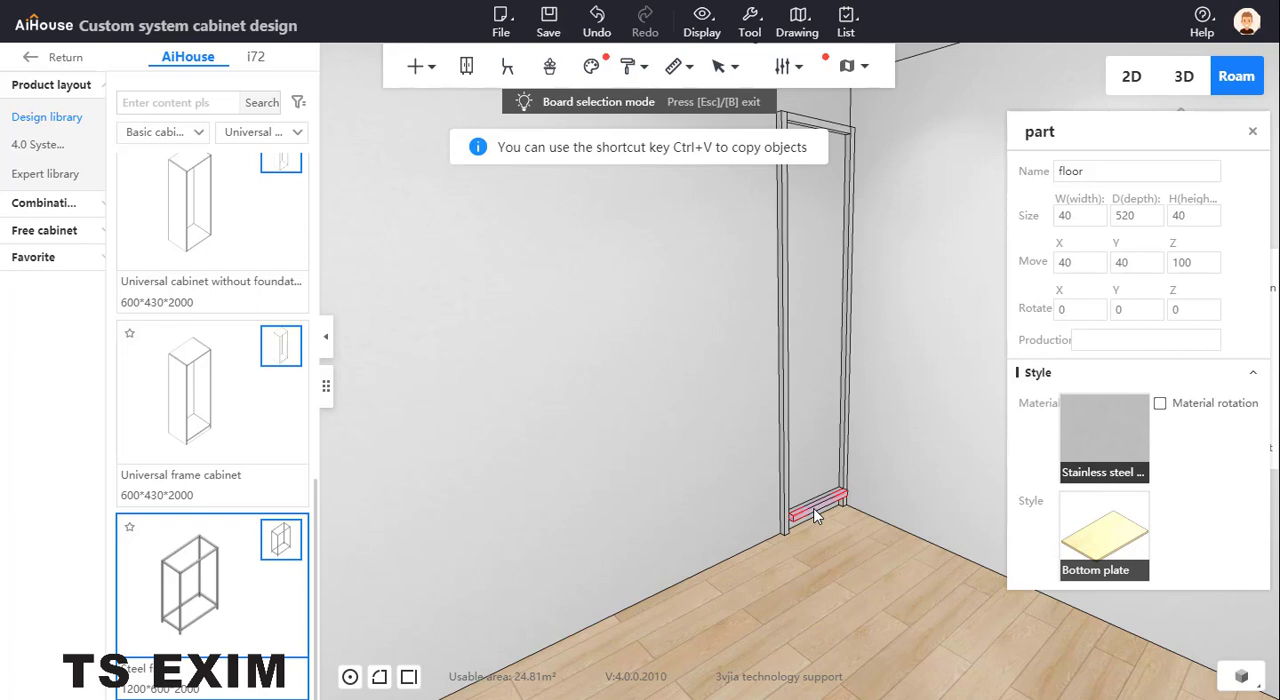
right_click(814, 509)
click(814, 509)
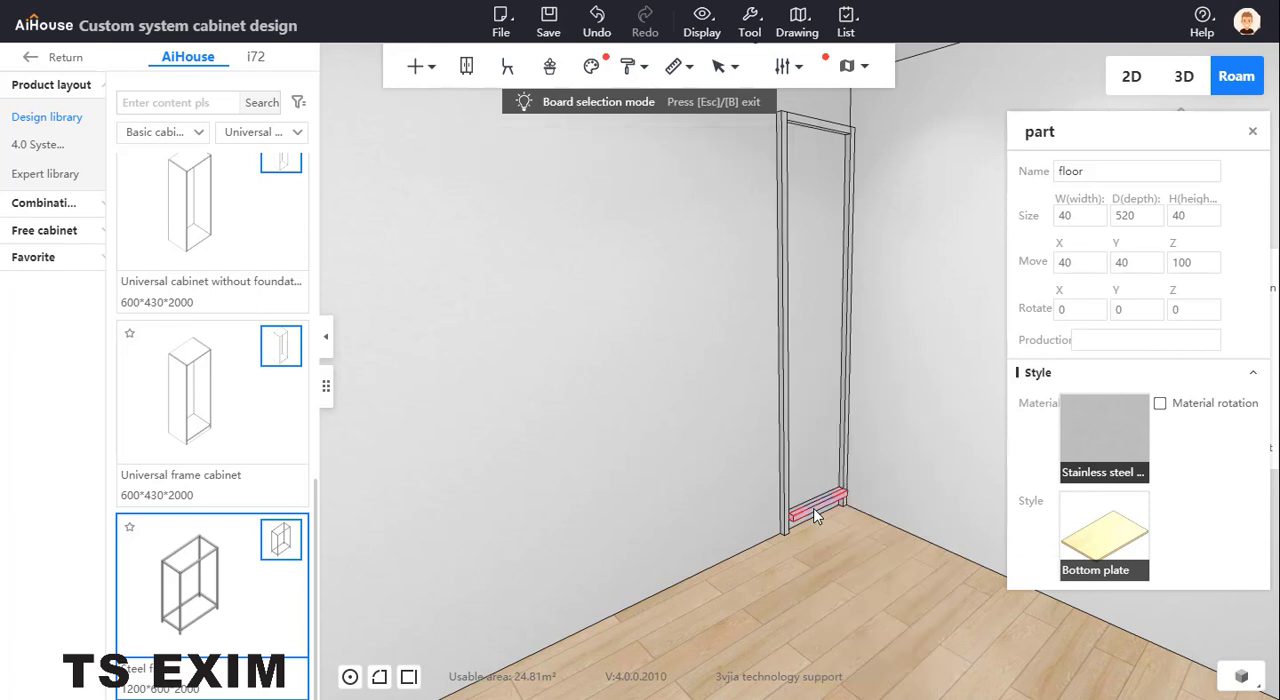
key(c)
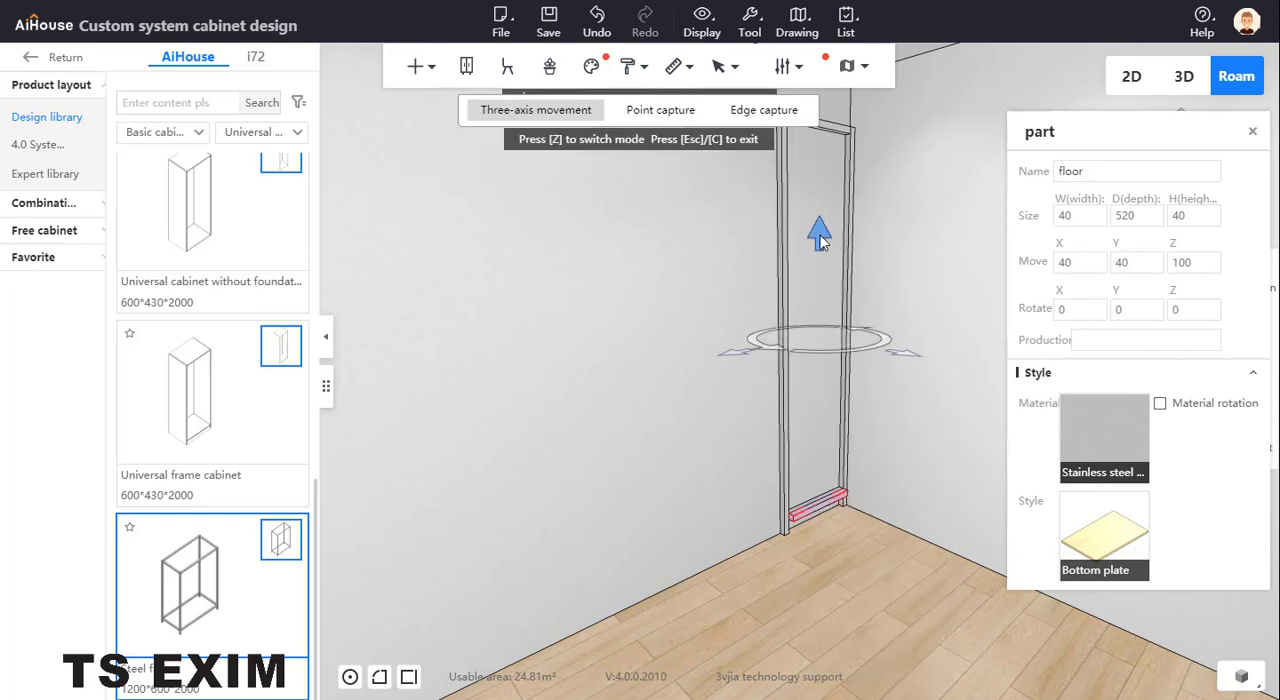
mouse_move(820, 235)
mouse_down()
mouse_move(823, 206)
mouse_move(825, 238)
mouse_up()
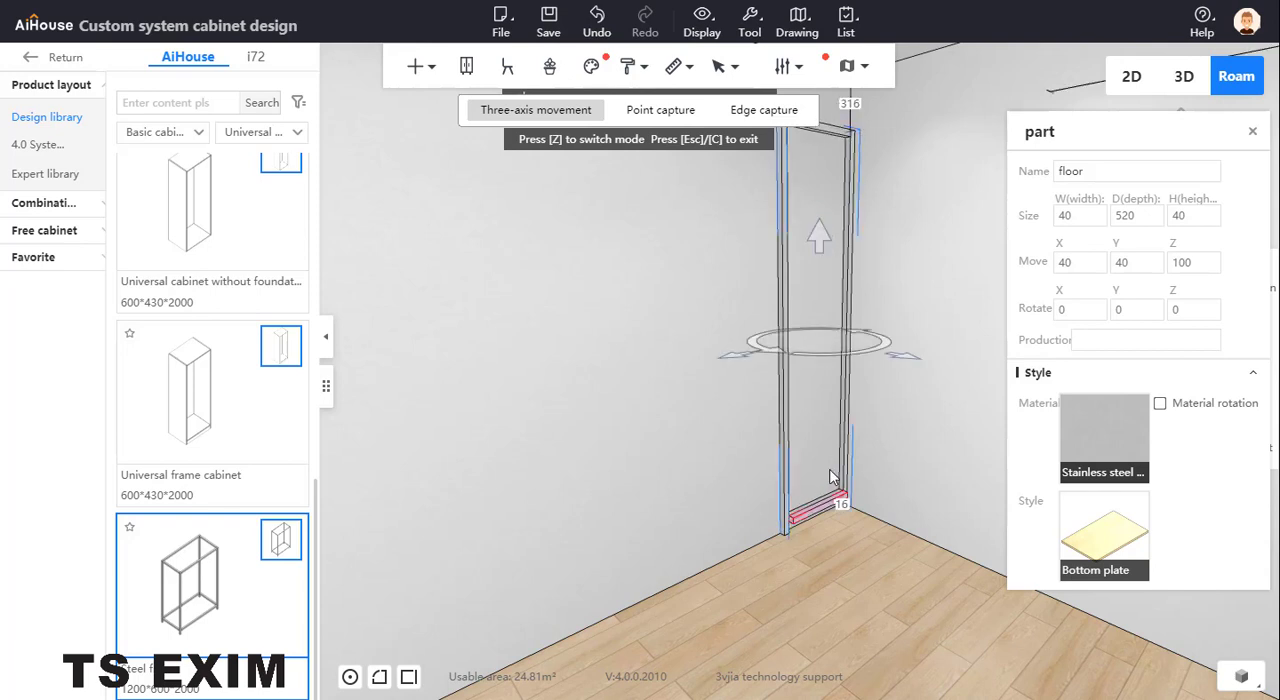
click(827, 515)
click(822, 506)
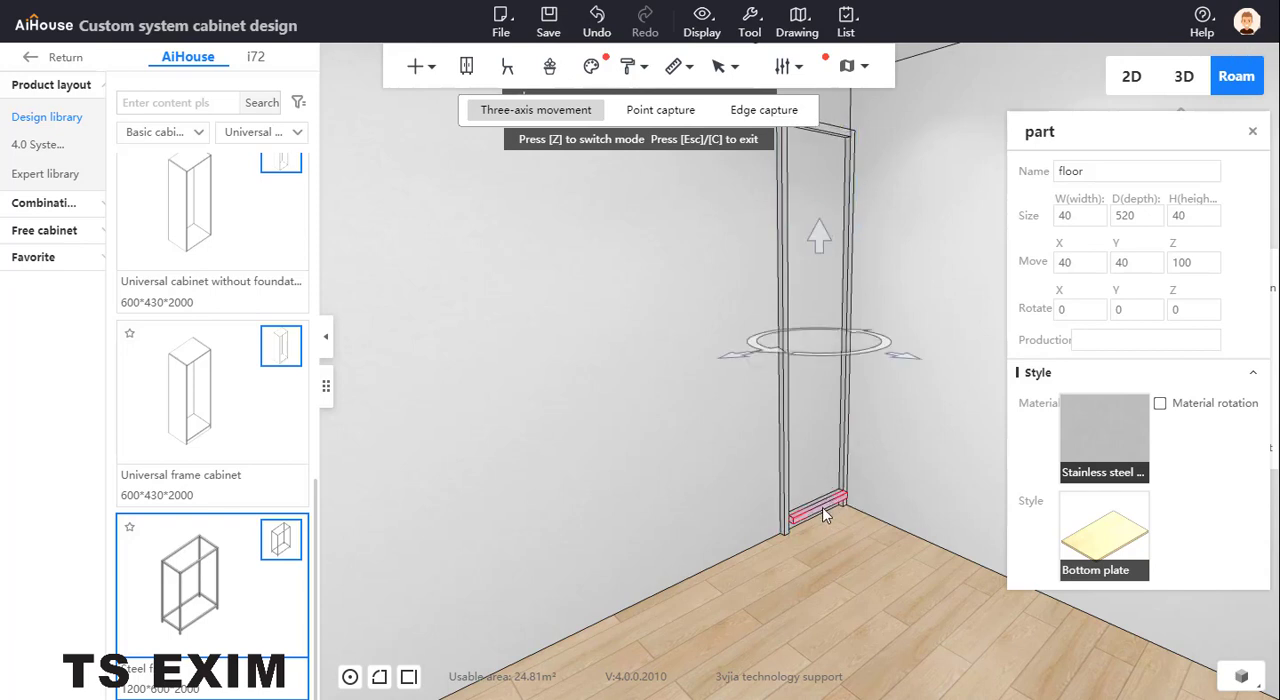
Raise the duplicated floor bar to a Z position of 500
click(1198, 262)
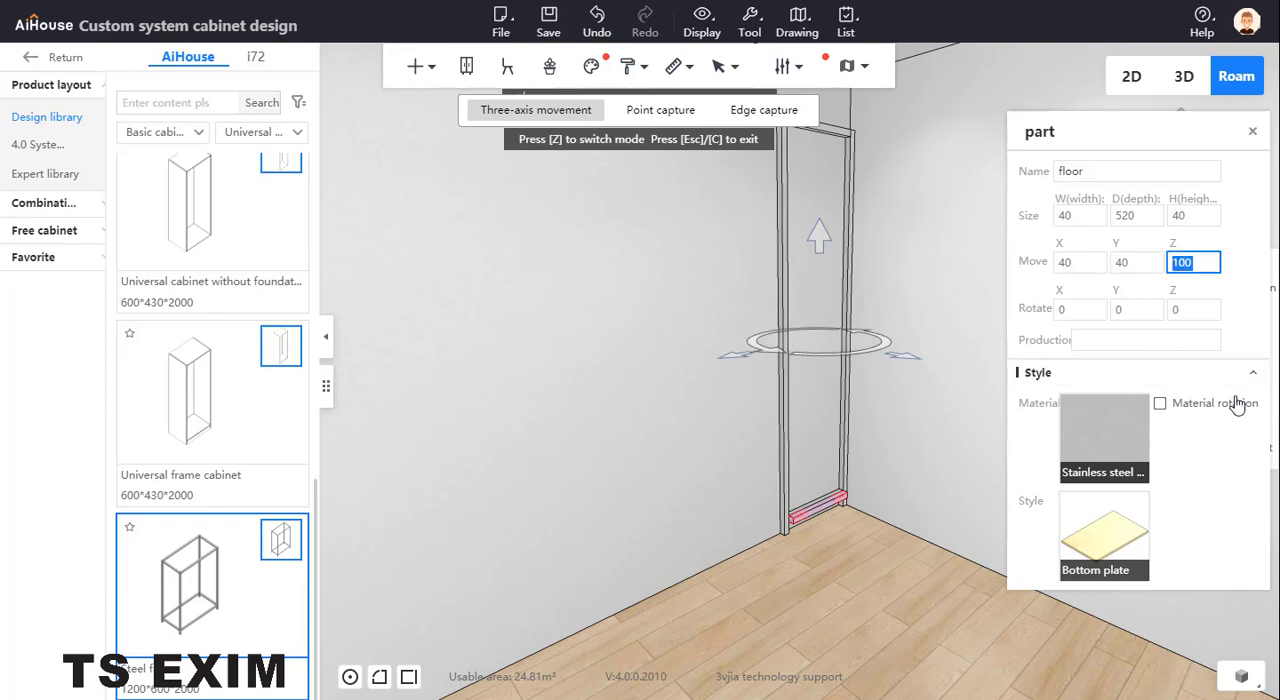
text(500)
key(Return)
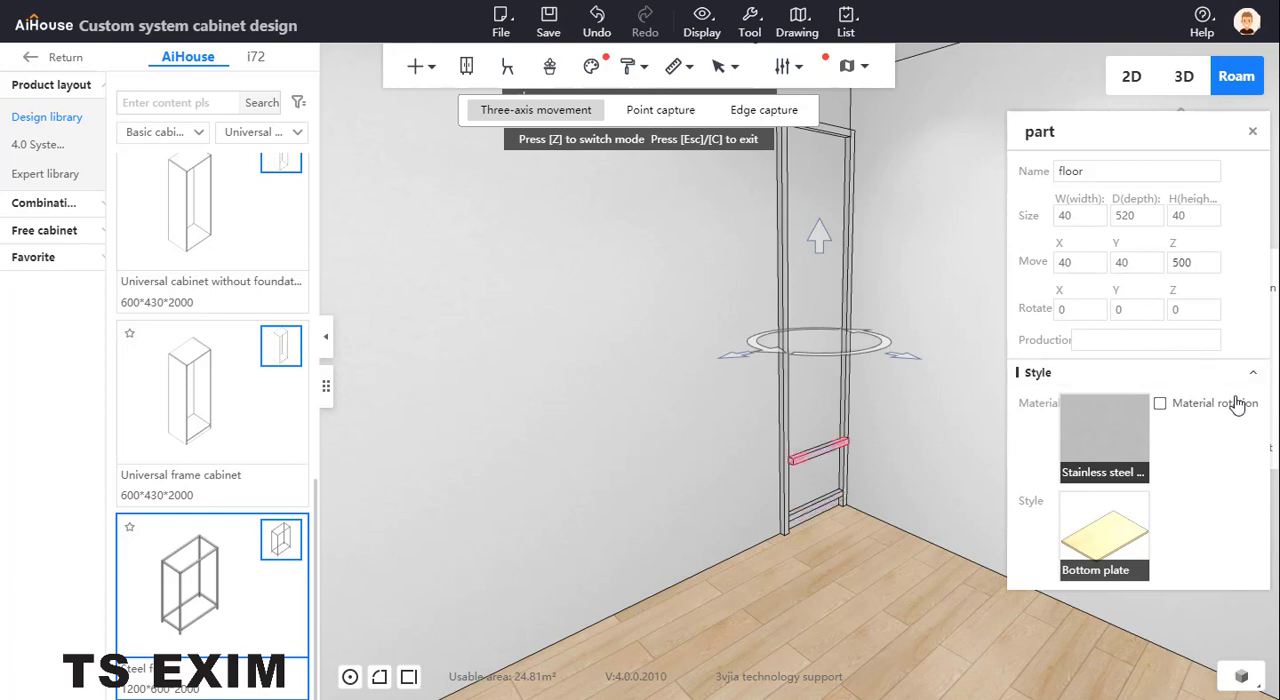
Try the raised bar at a Y position of 0, and return it to 40
click(1121, 262)
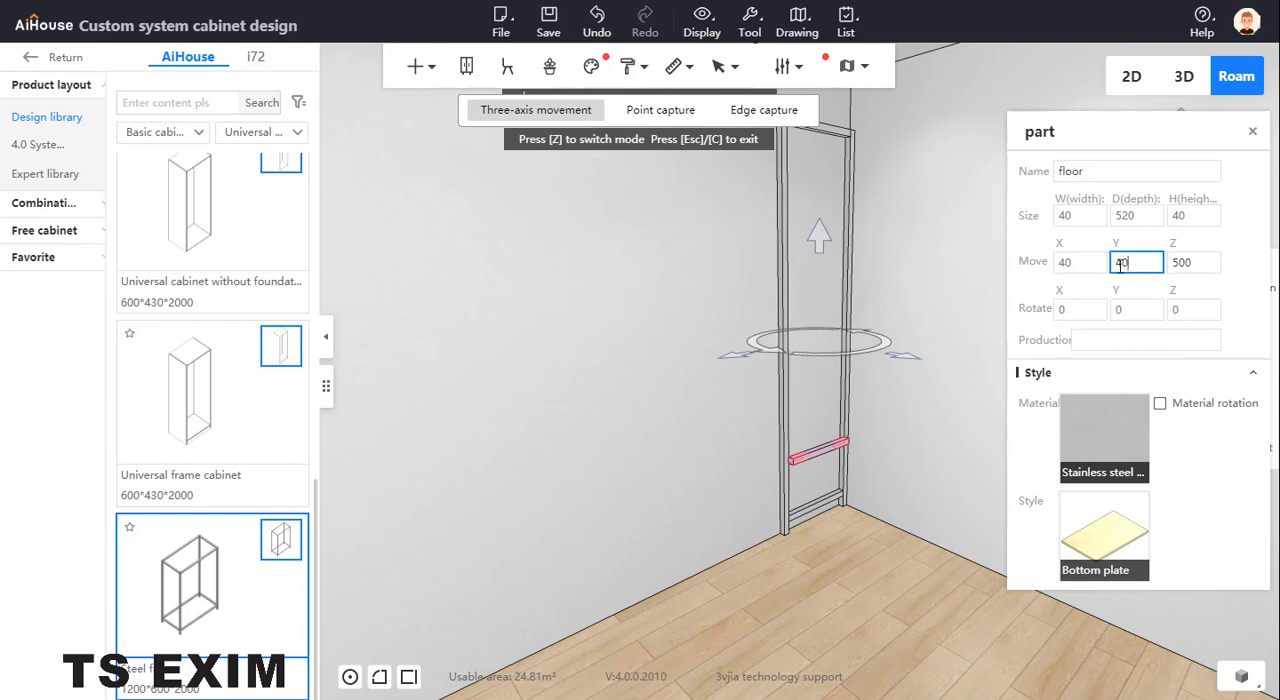
double_click(1121, 262)
text(0)
key(Return)
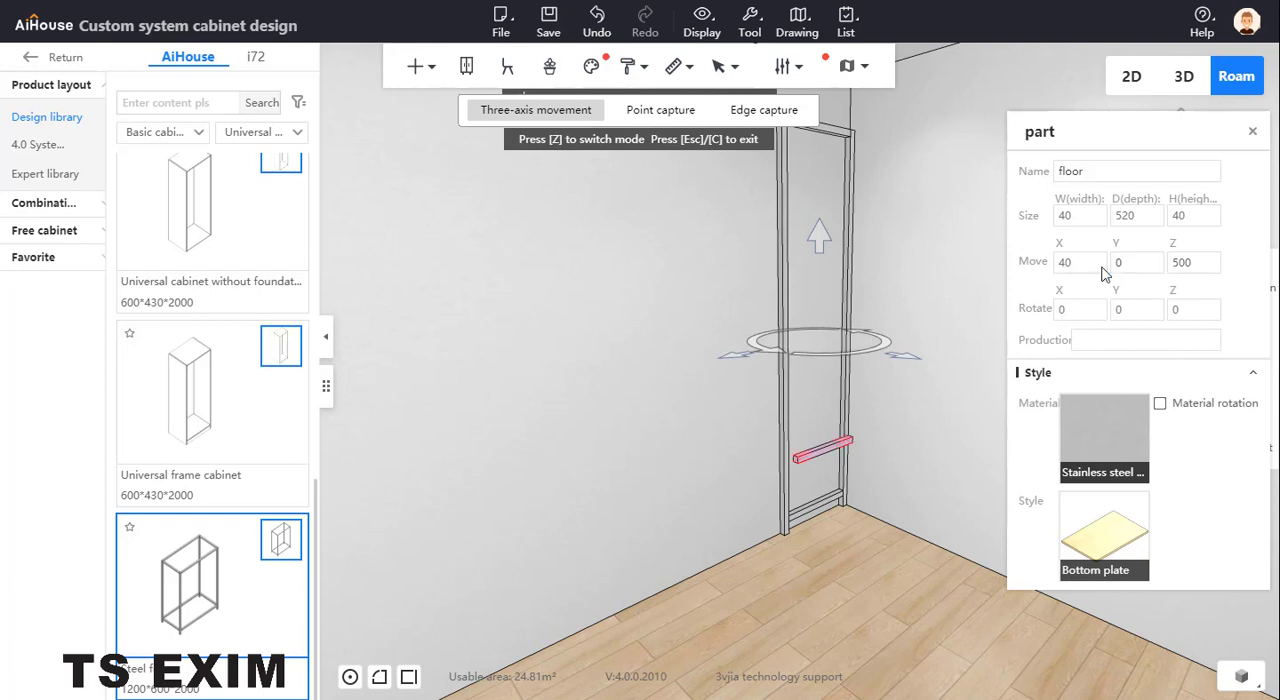
double_click(1106, 262)
text(40)
key(Return)
Set the raised bar's X position to 0 to align it with the side frame
double_click(1064, 262)
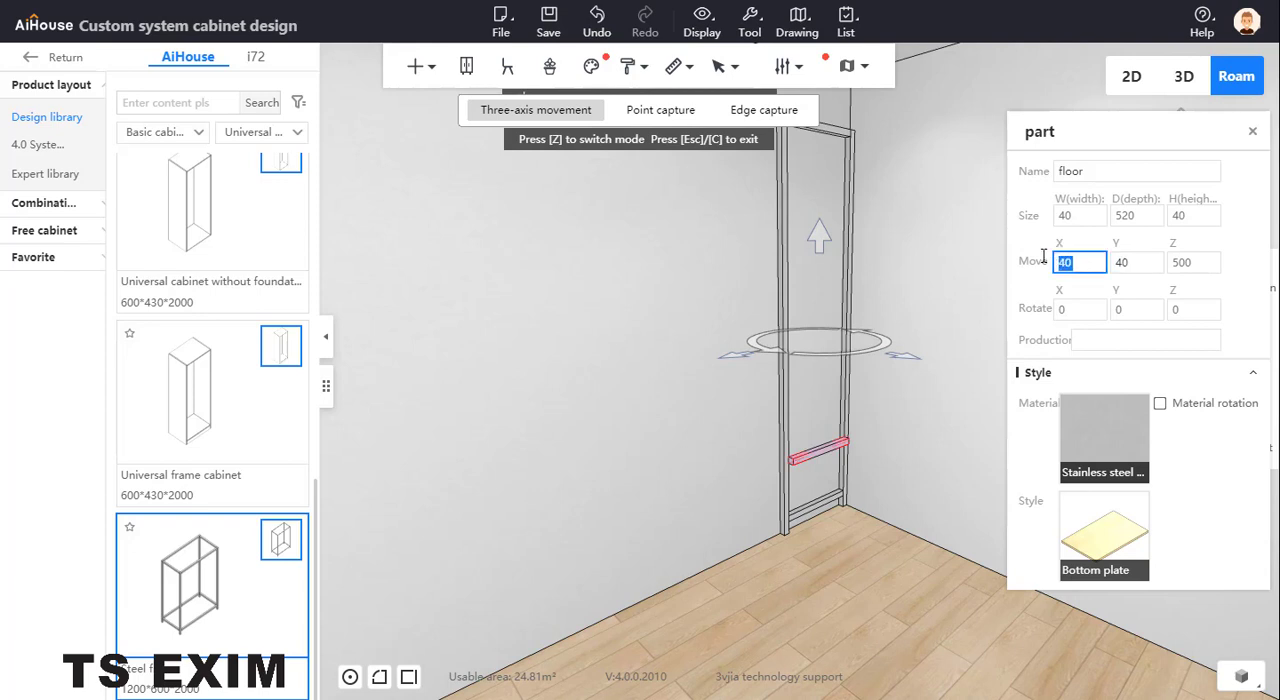
text(0)
key(Return)
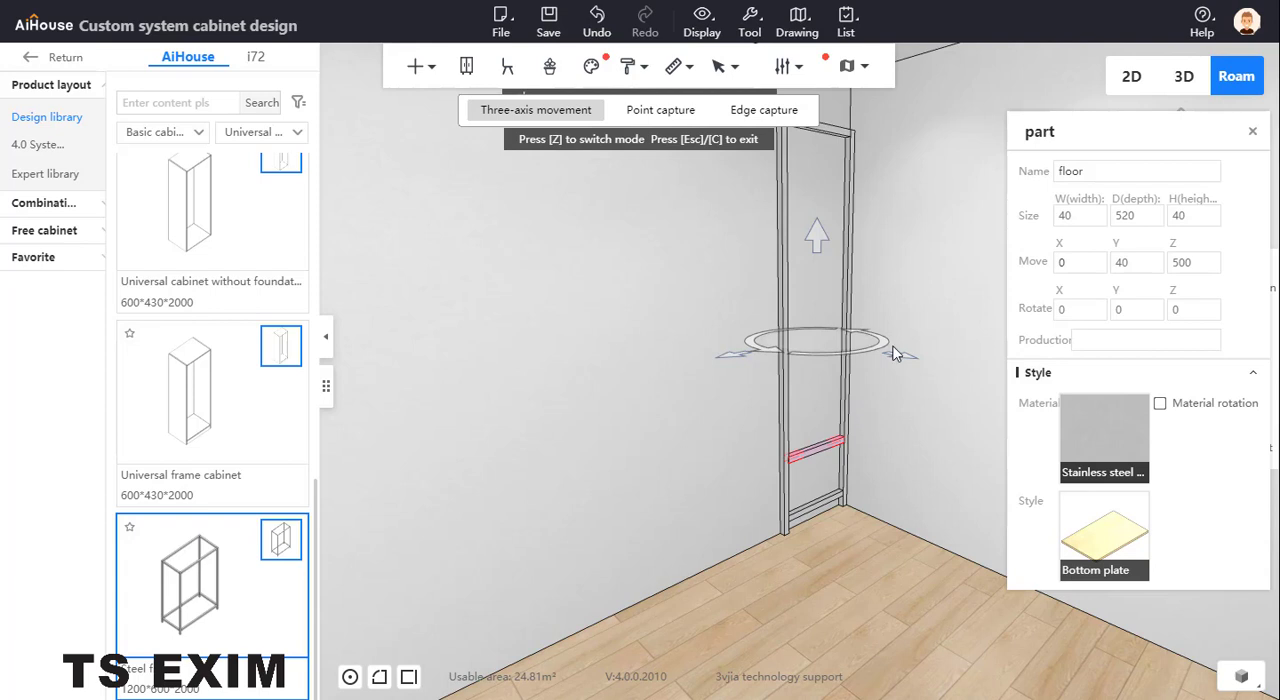
Duplicate the crossbar at height 500 and position the copy 400 higher, at X 0 and Z 900
right_click(807, 454)
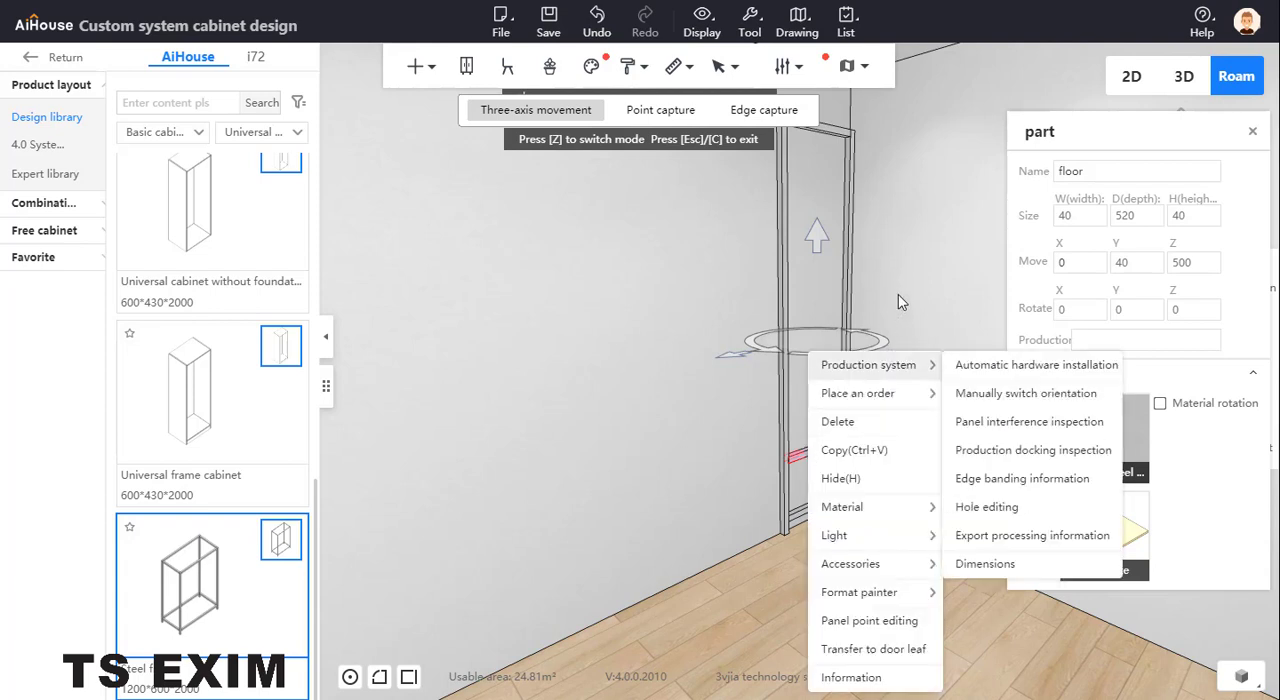
click(890, 452)
click(818, 457)
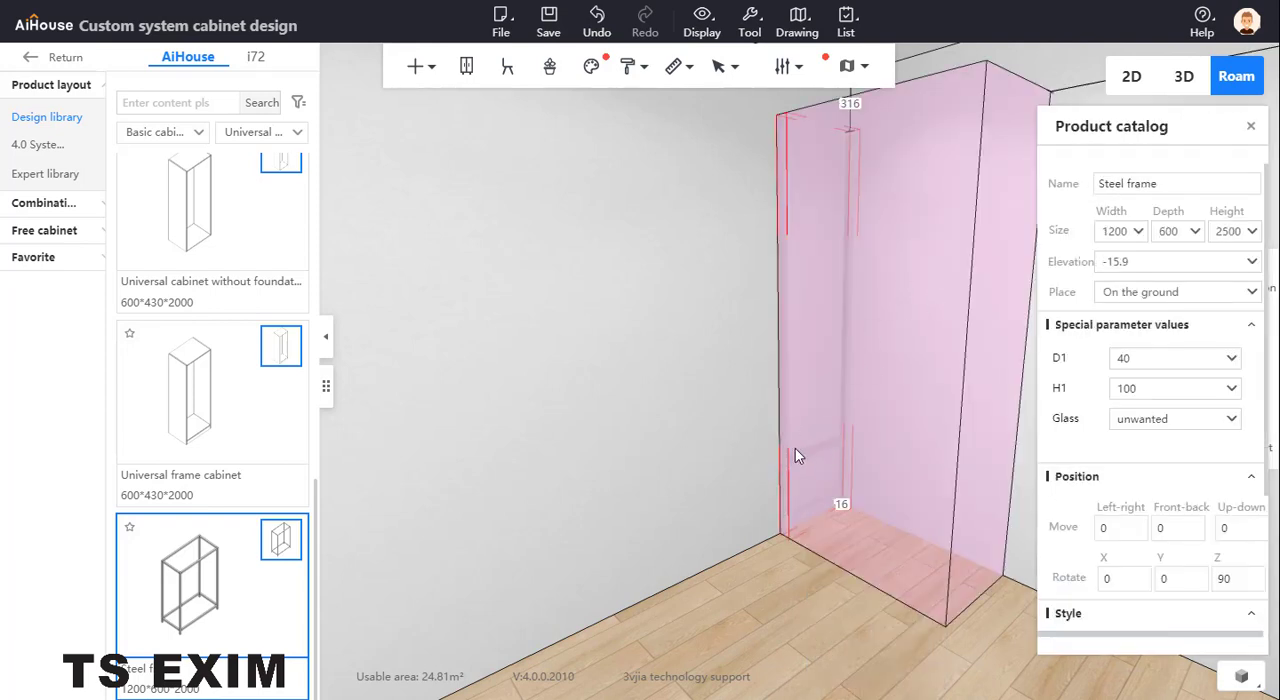
double_click(797, 451)
click(819, 452)
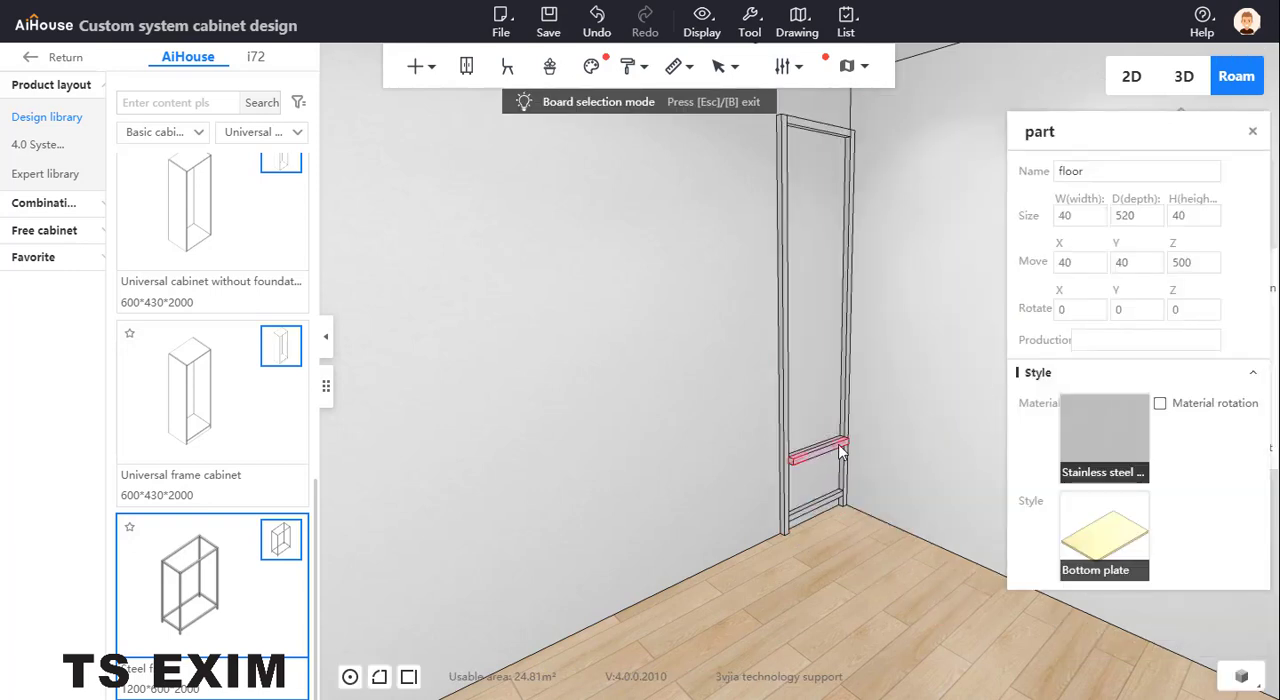
click(1191, 264)
text(+400)
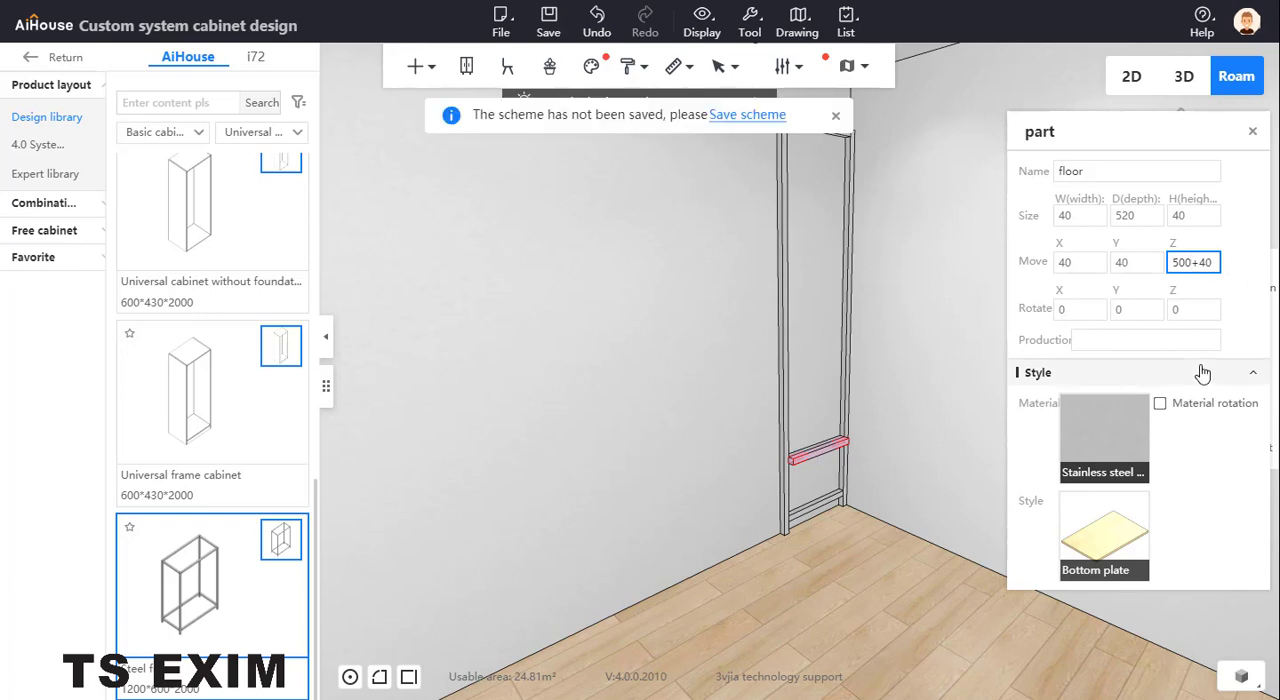
key(Return)
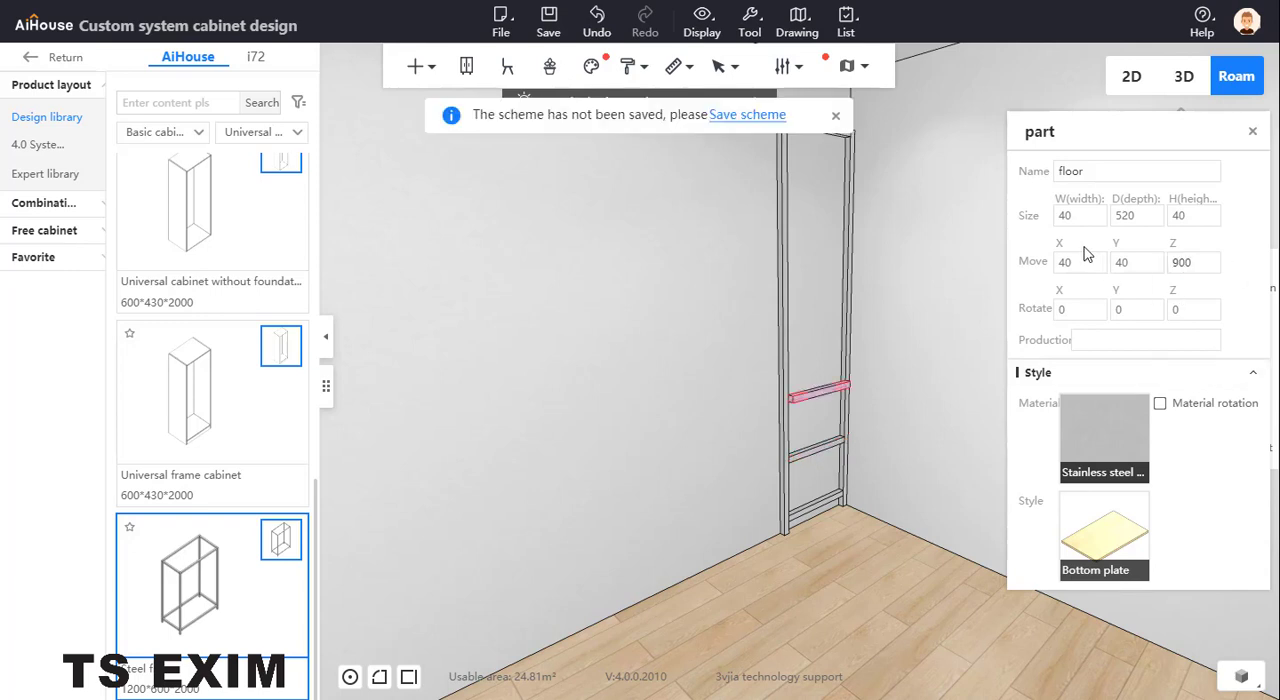
double_click(1062, 262)
text(0)
key(Return)
Duplicate the crossbar at height 900 and position the copy at X 0 and Z 1300
right_click(830, 392)
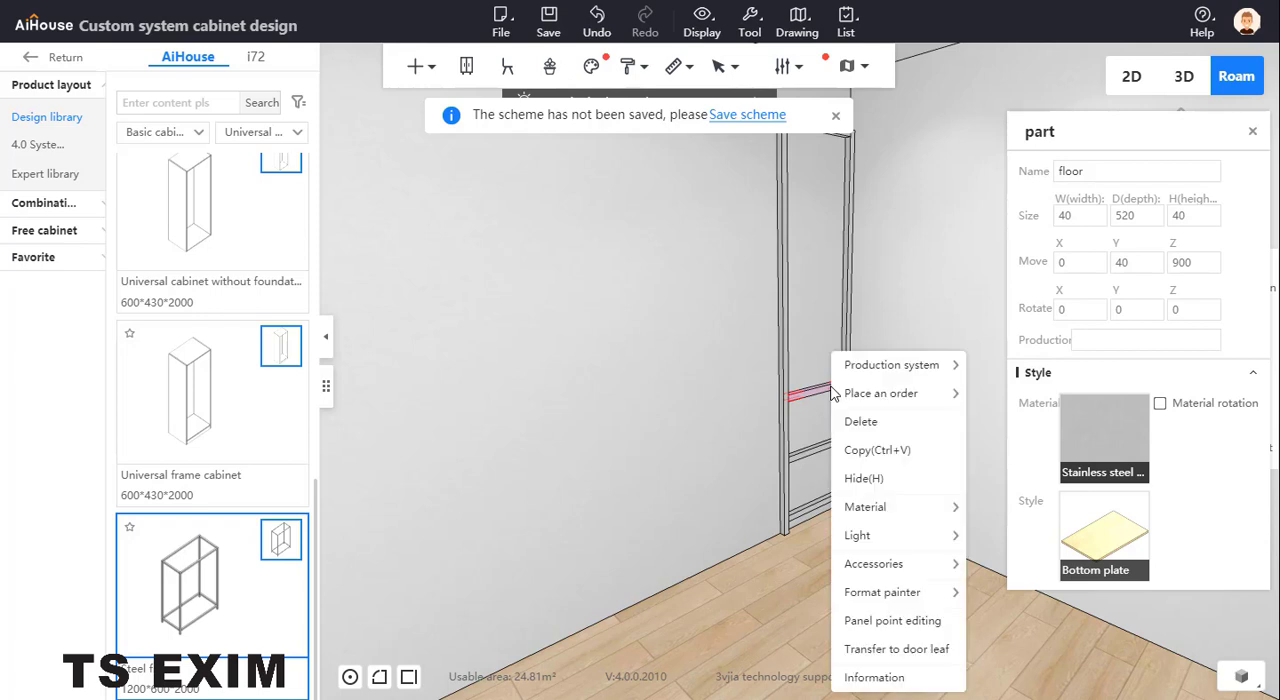
click(909, 446)
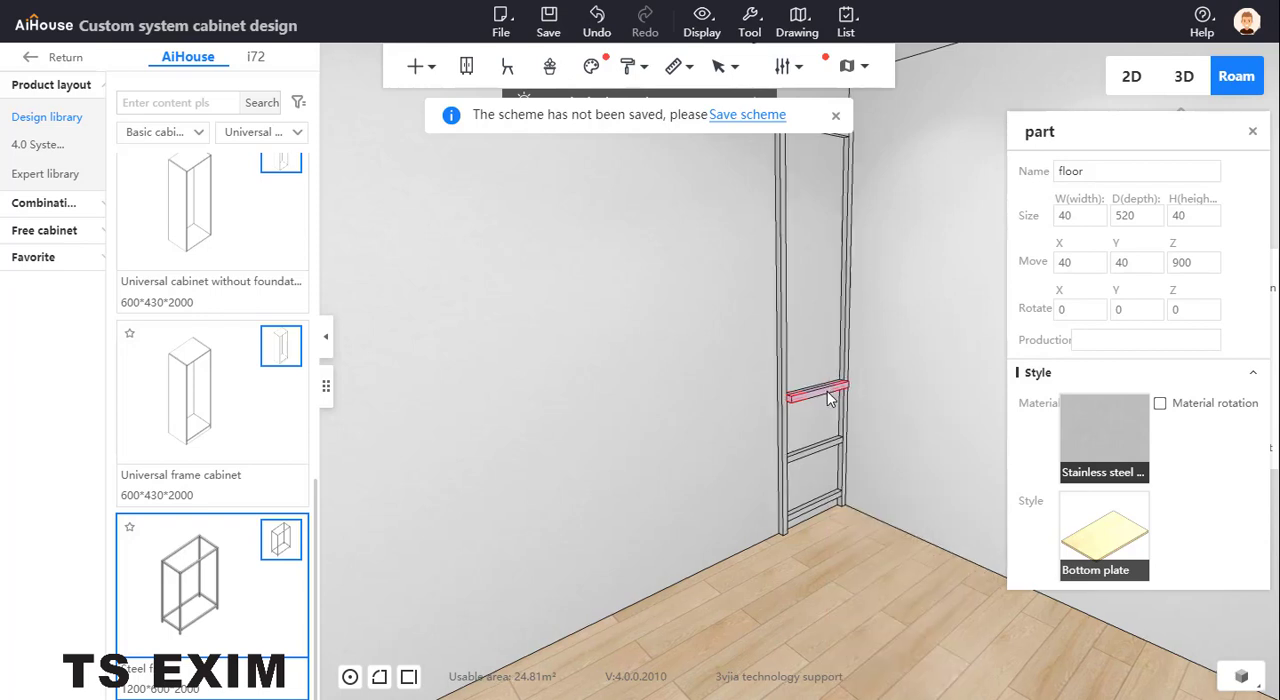
click(1196, 263)
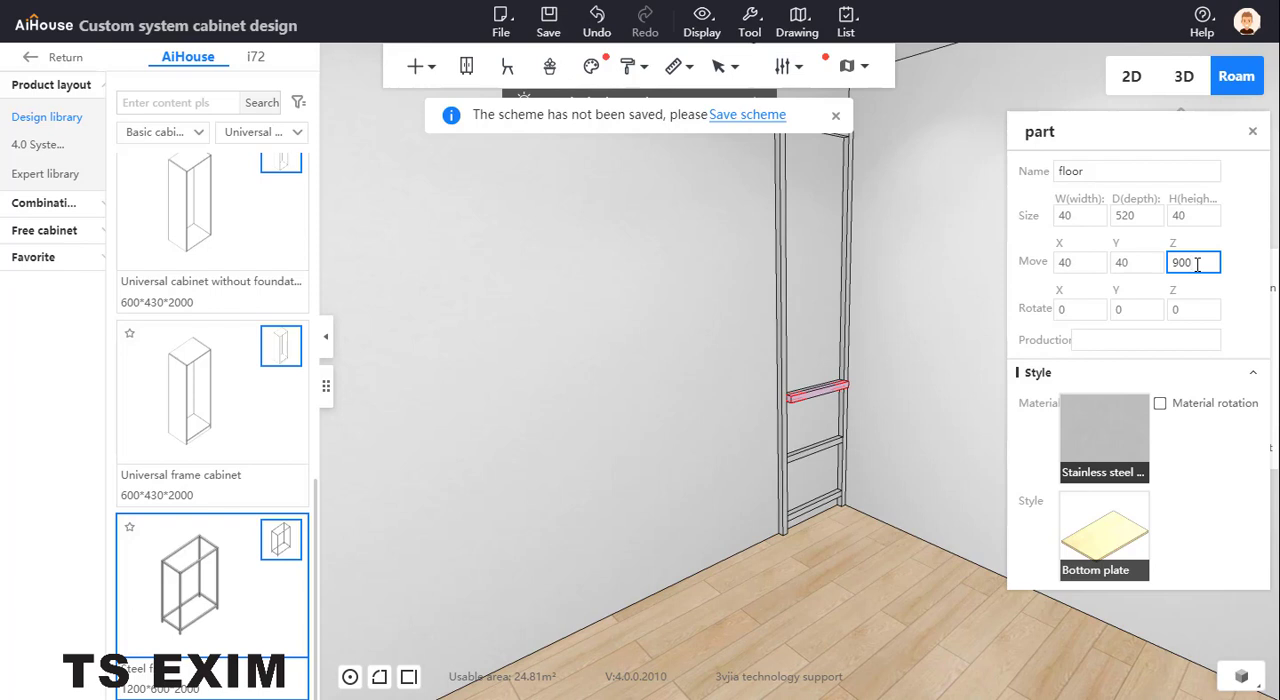
double_click(1196, 263)
text(1300)
key(Return)
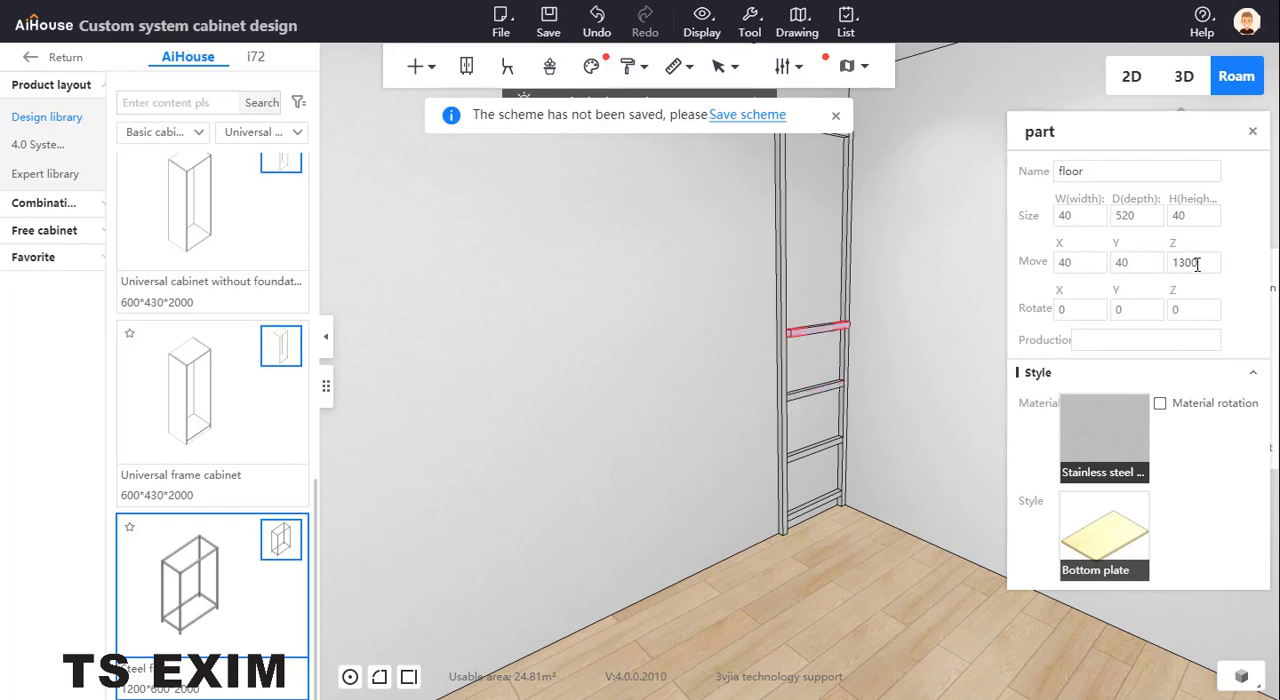
drag(1070, 262, 1023, 266)
text(0)
key(Return)
Duplicate the crossbar at height 1300 and position the copy 400 higher, at X 0 and Z 1700
right_click(820, 332)
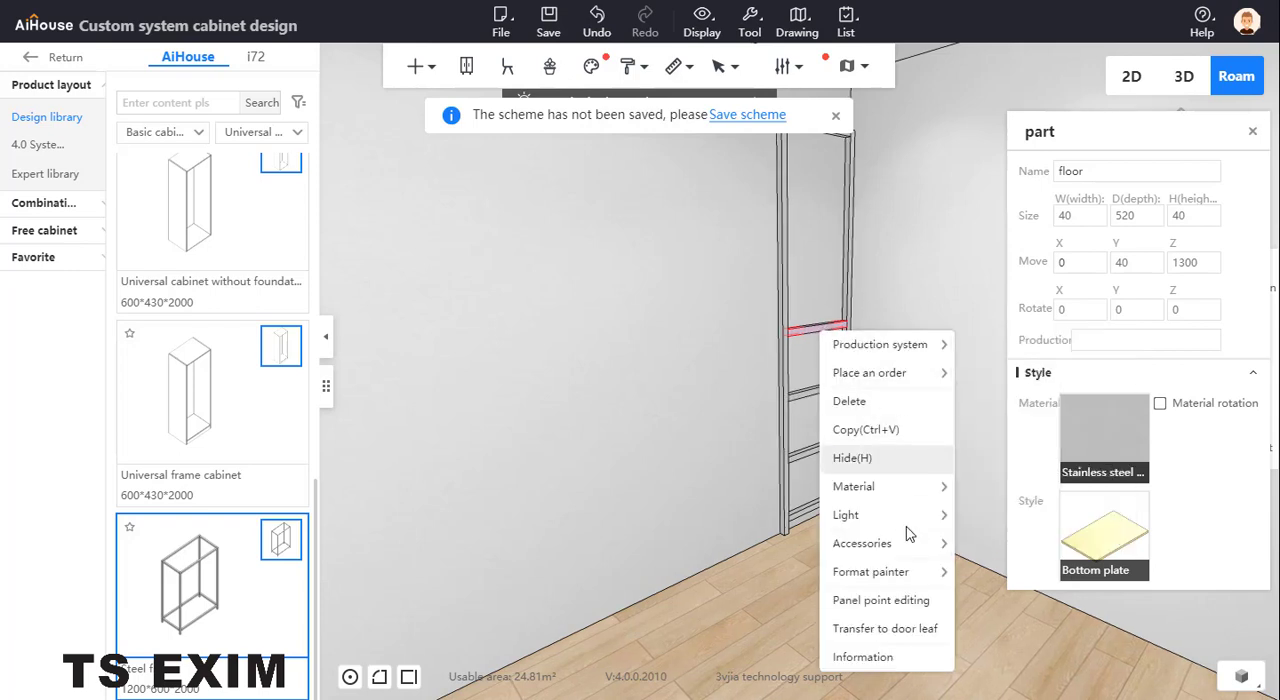
click(898, 431)
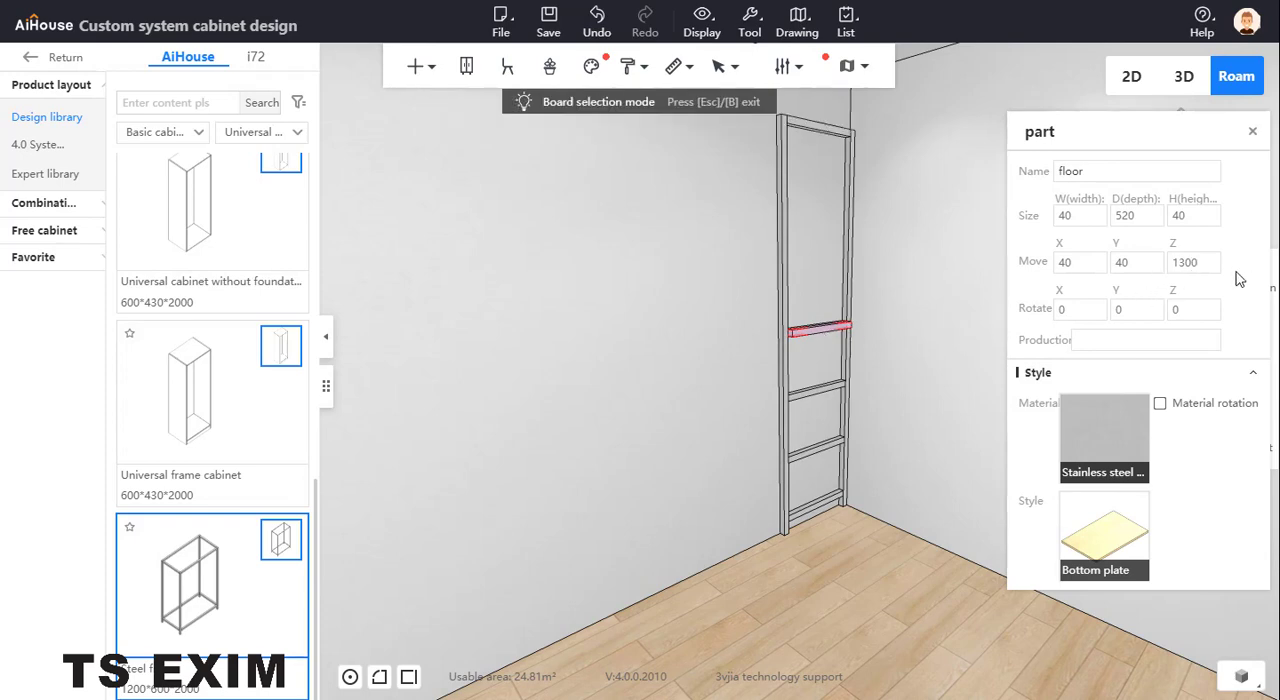
click(1214, 264)
text(+400)
key(Return)
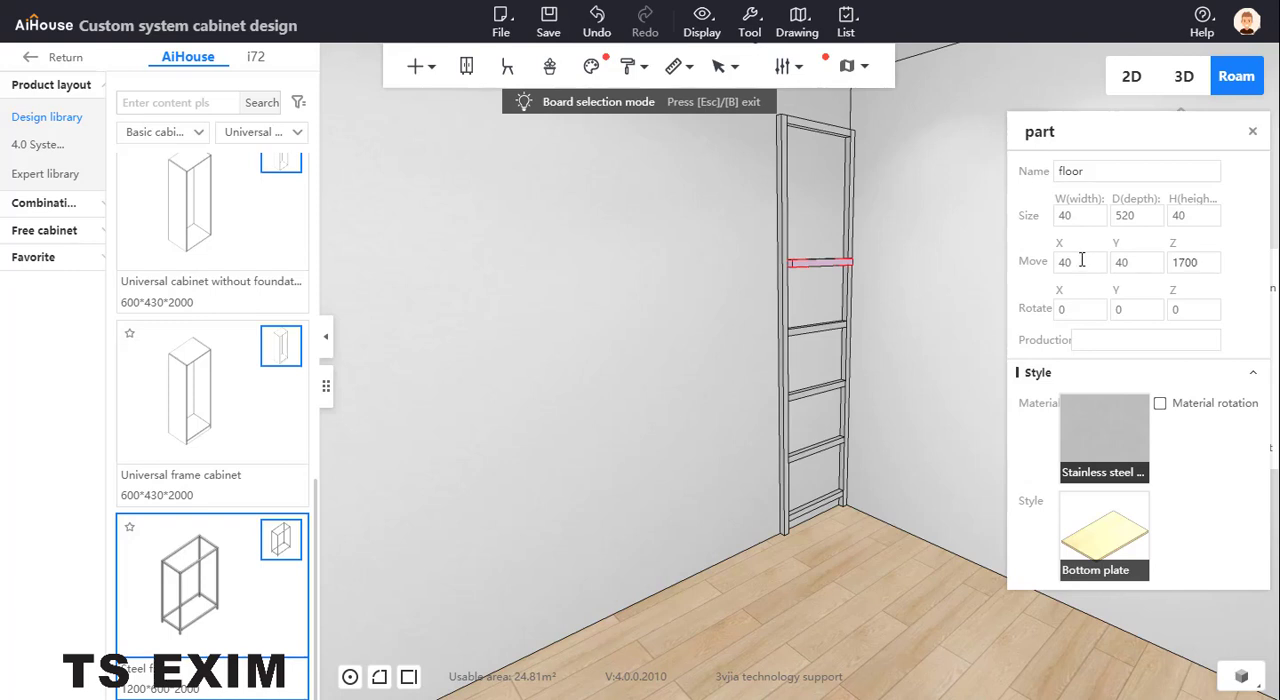
drag(1081, 261, 1027, 261)
text(0)
key(Return)
Duplicate the crossbar at height 1700, position the copy at X 0 and Z 2100, and close the part properties
right_click(832, 261)
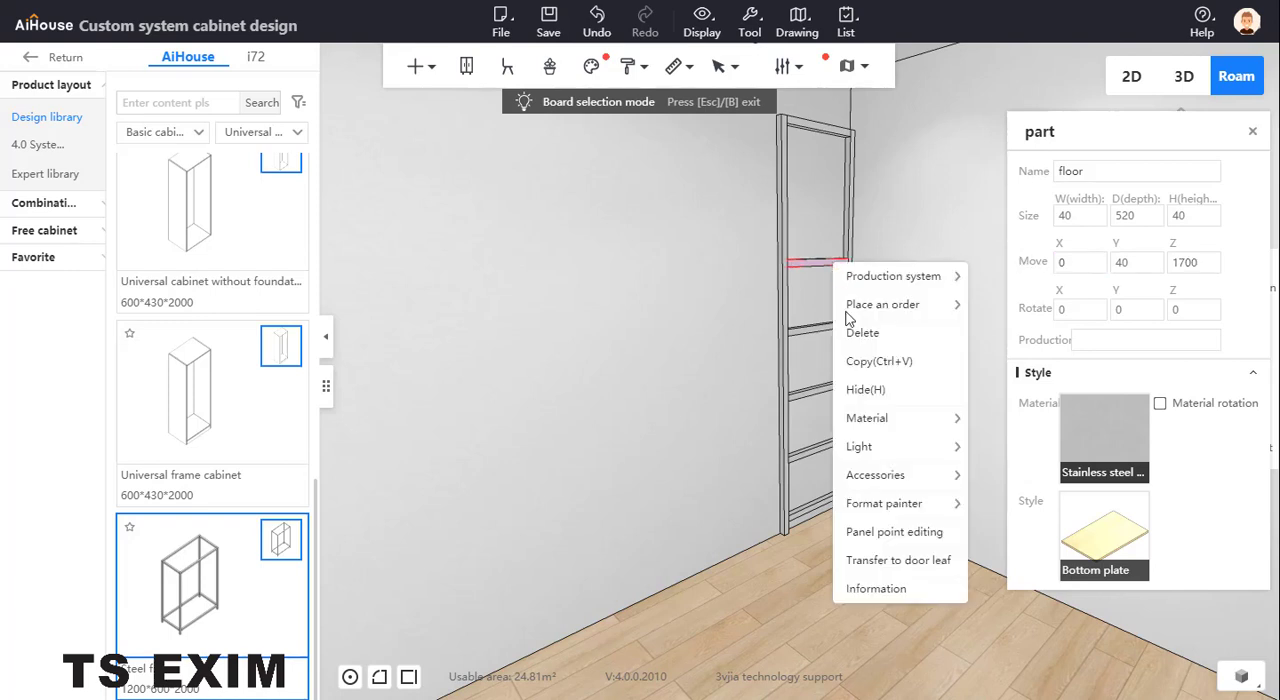
click(897, 362)
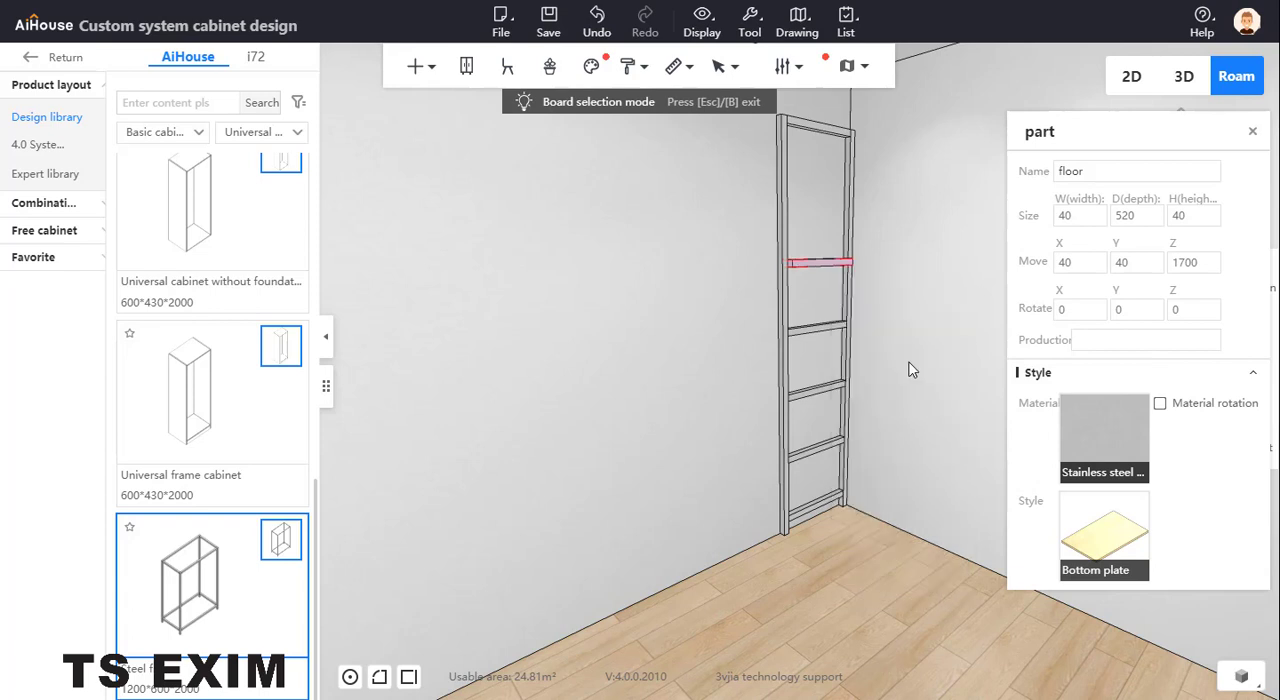
click(1207, 268)
text(+400)
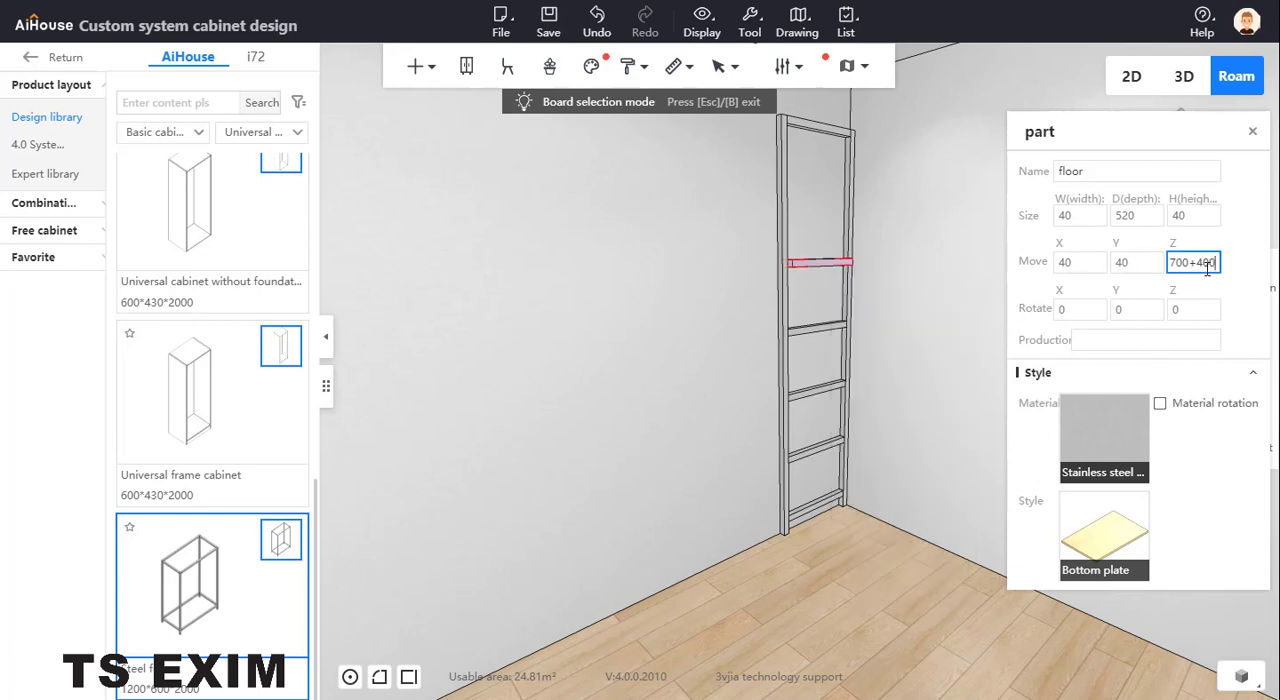
key(Return)
drag(1083, 269, 1020, 266)
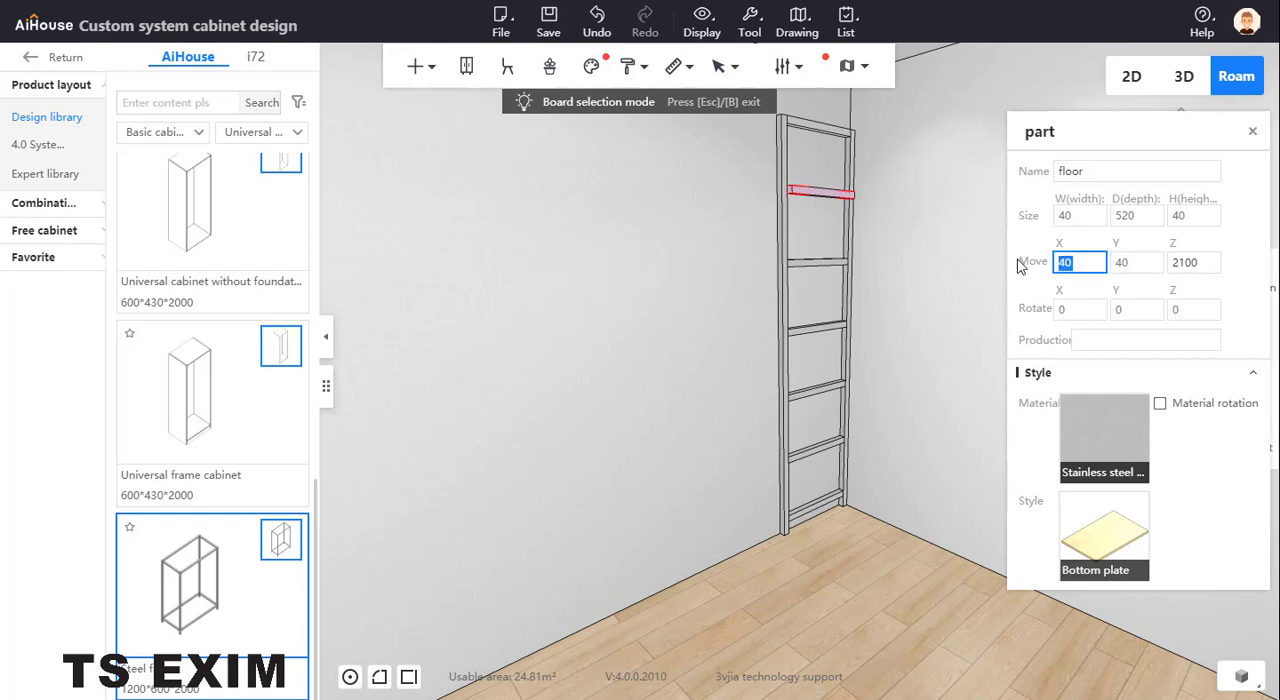
text(0)
key(Return)
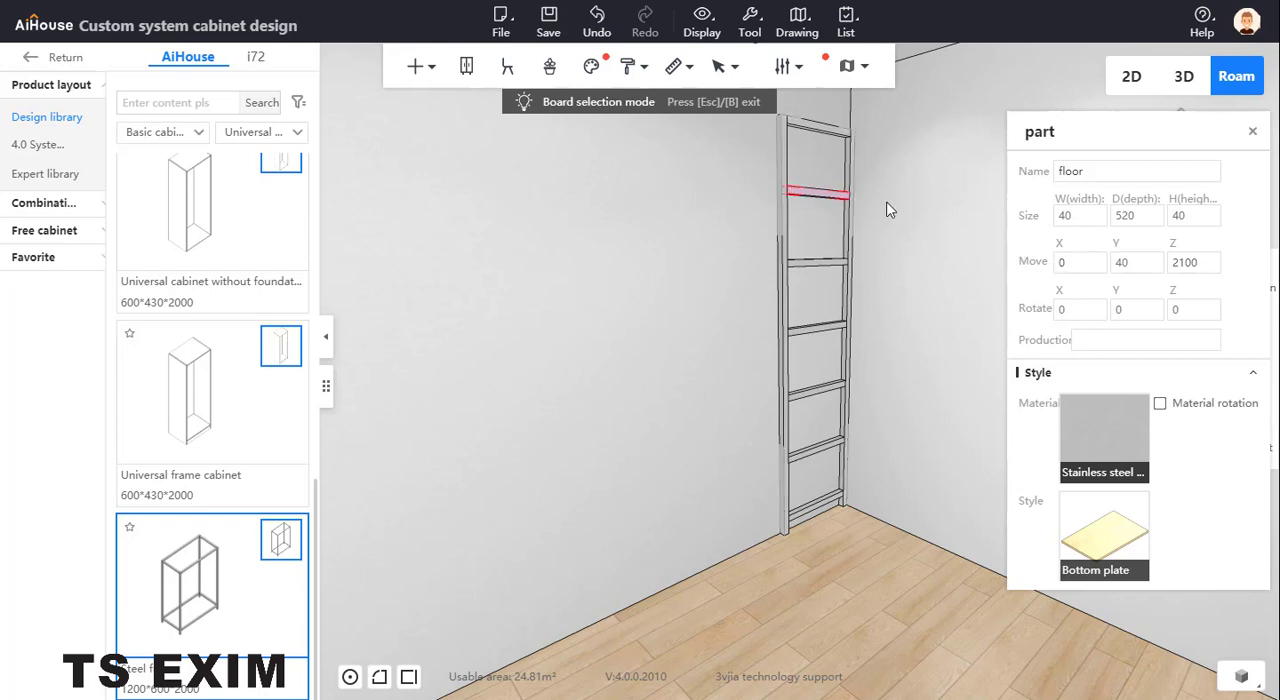
click(1252, 131)
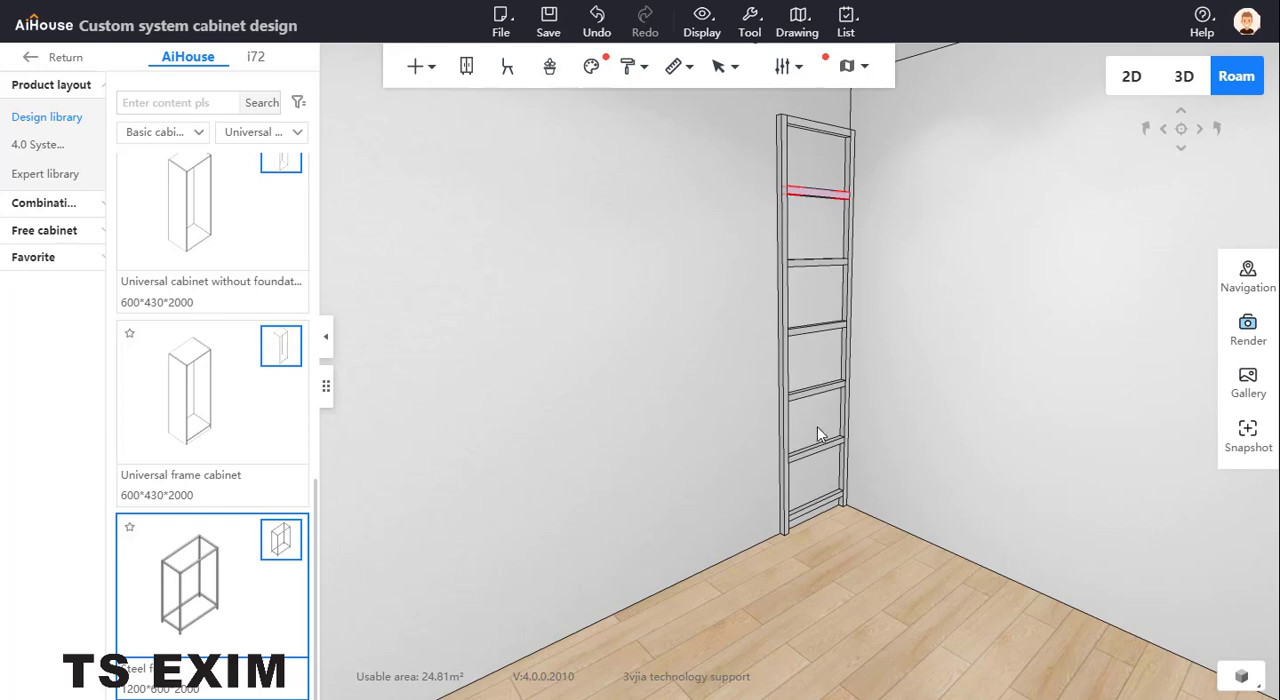
Copy the ladder-shaped steel frame to its right along the back wall and set the copy's distance from the left wall to 500
drag(818, 463, 891, 357)
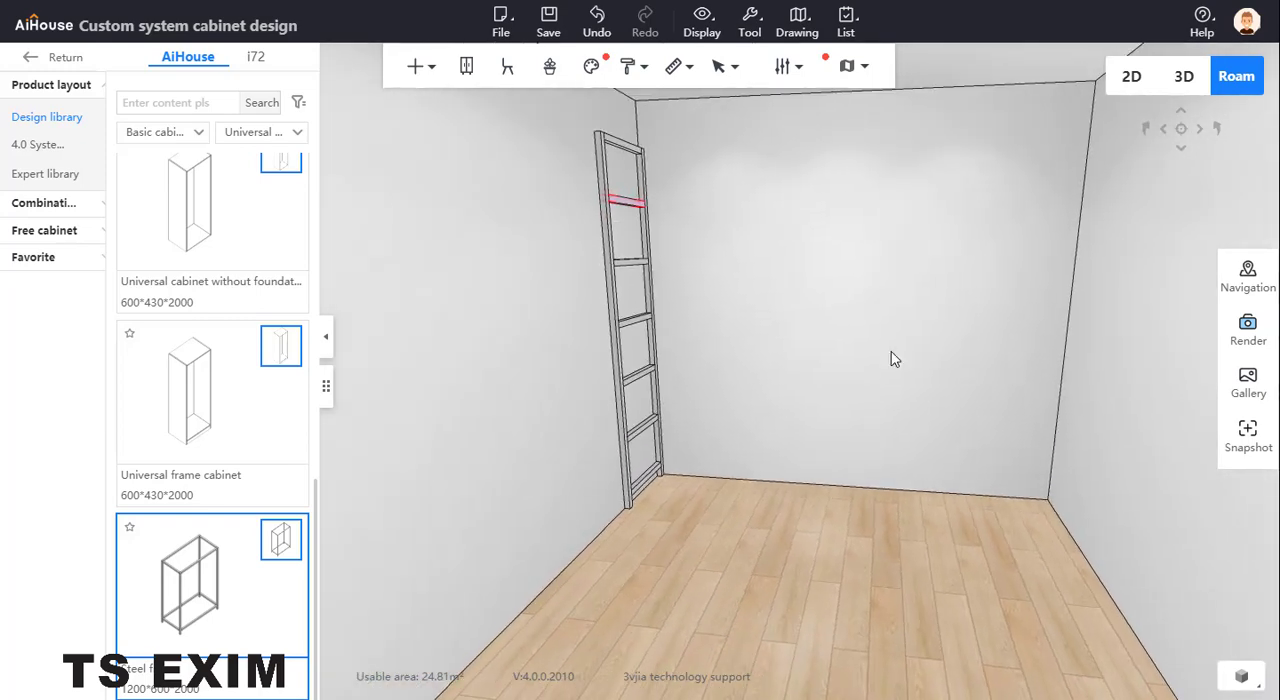
click(605, 233)
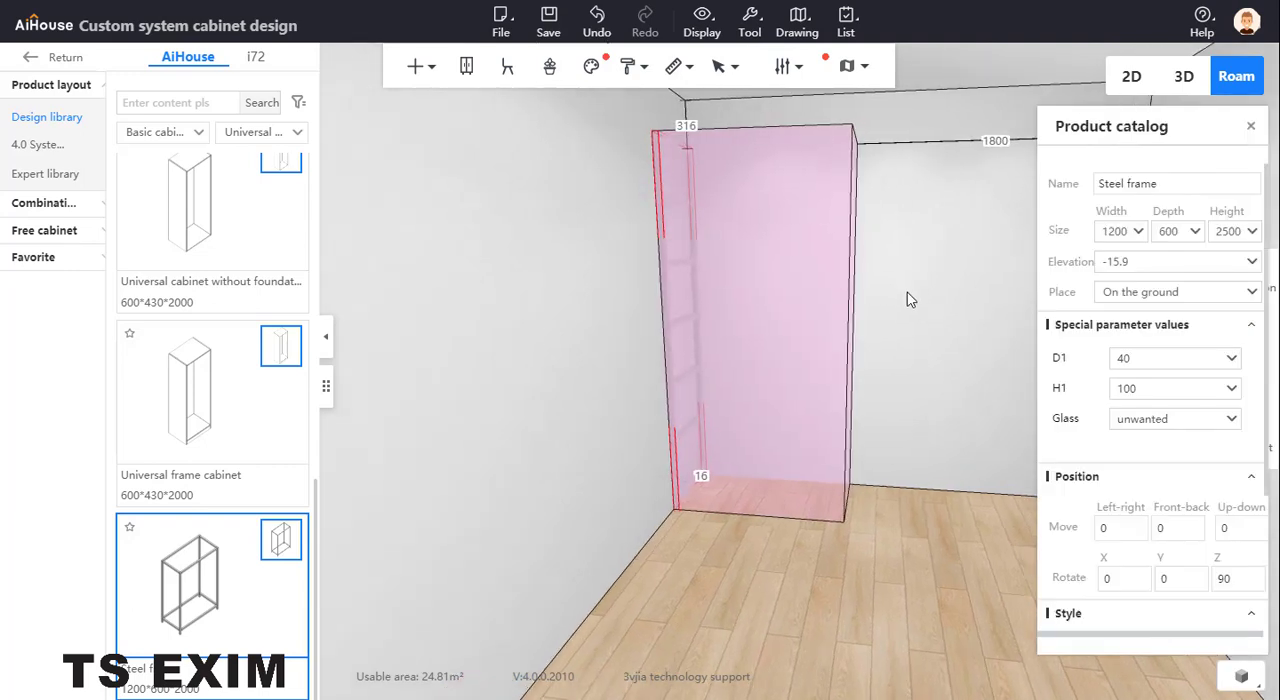
key(ctrl+Right)
drag(802, 343, 878, 350)
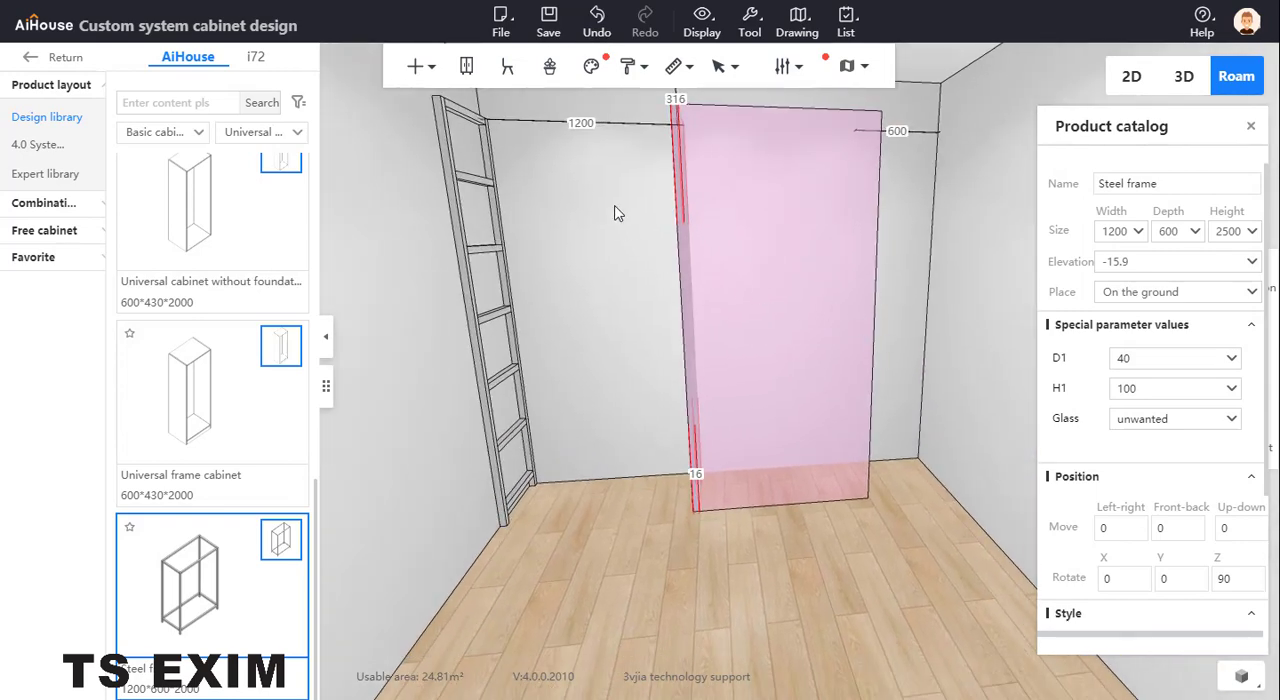
click(588, 121)
text(1000)
key(BackSpace)
key(BackSpace)
key(BackSpace)
text(500)
key(Return)
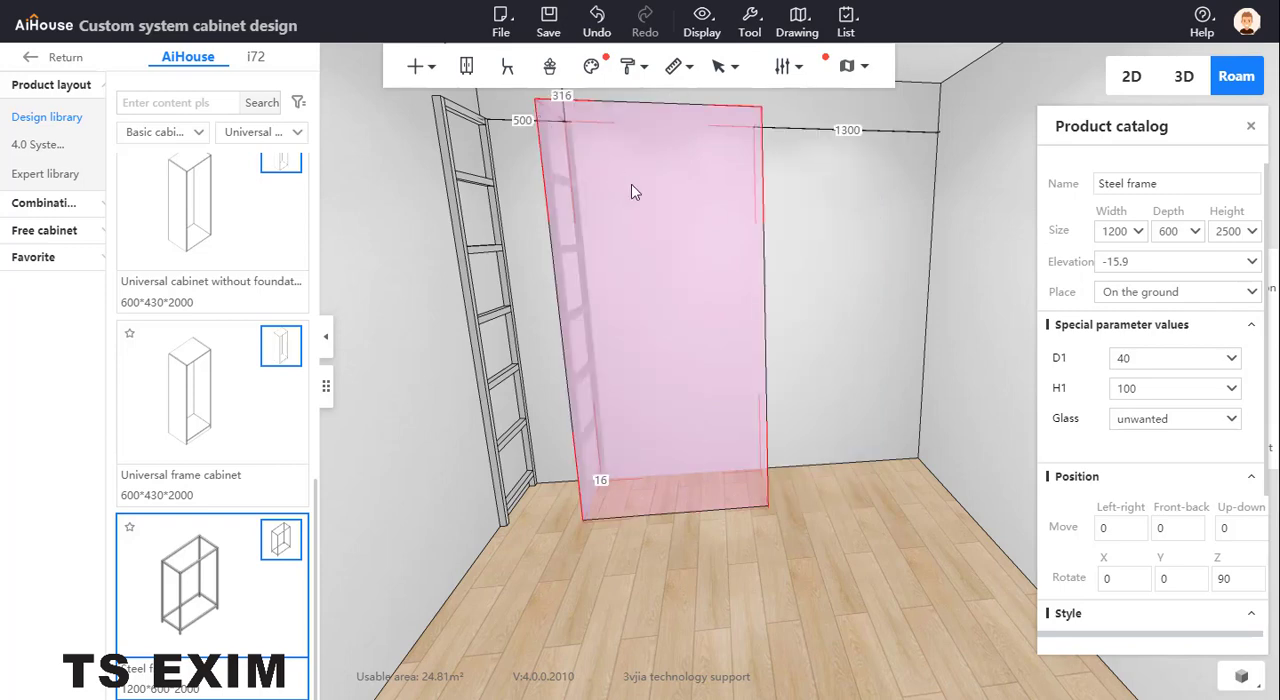
Copy the second steel frame to its right and set the new frame's distance from the left wall to 2000
key(ctrl+Right)
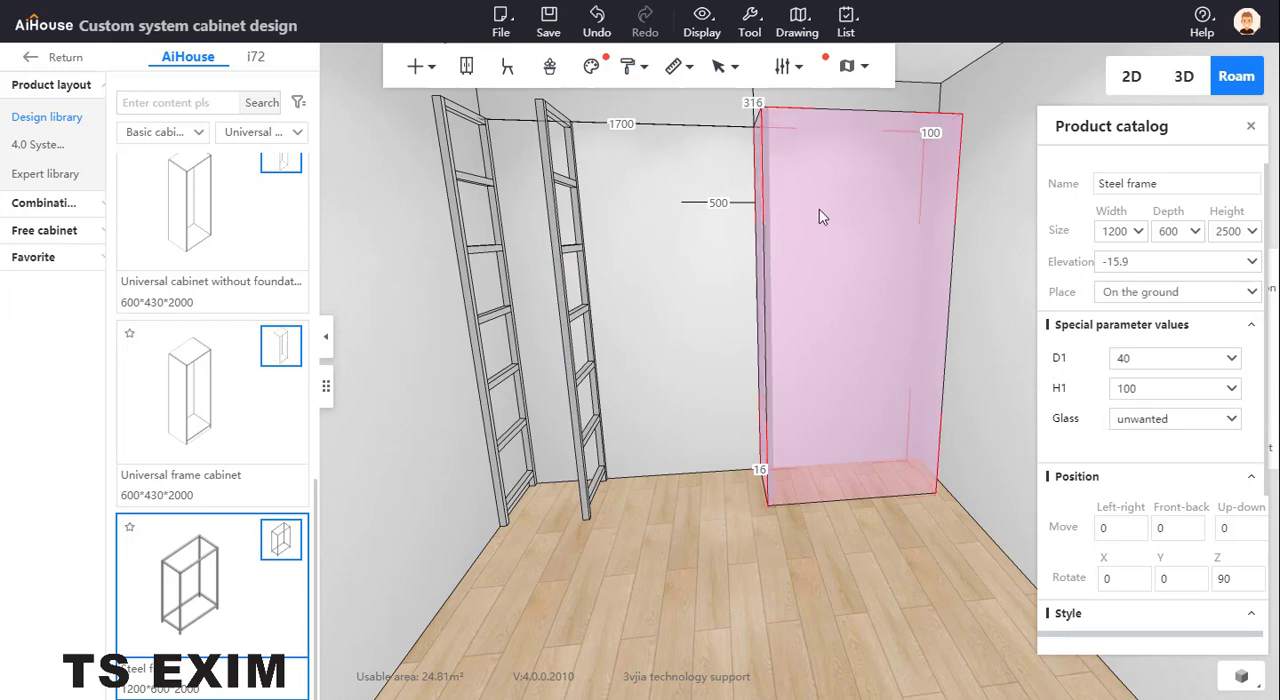
click(559, 250)
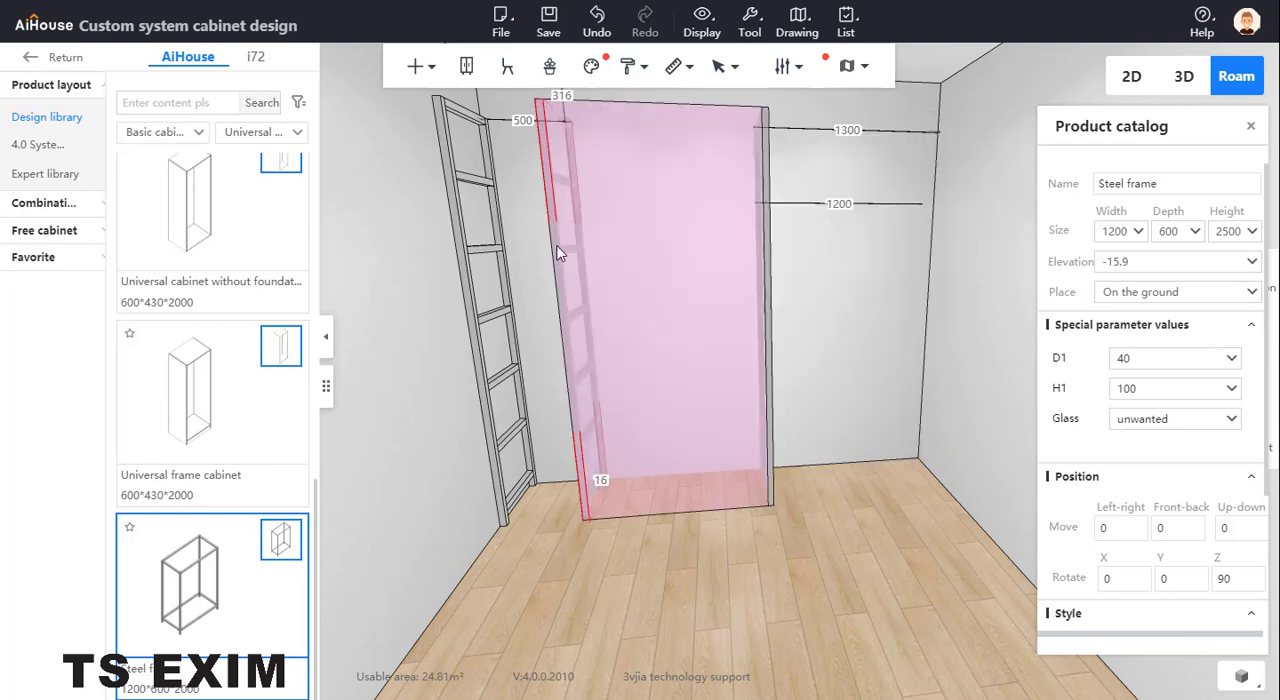
click(768, 200)
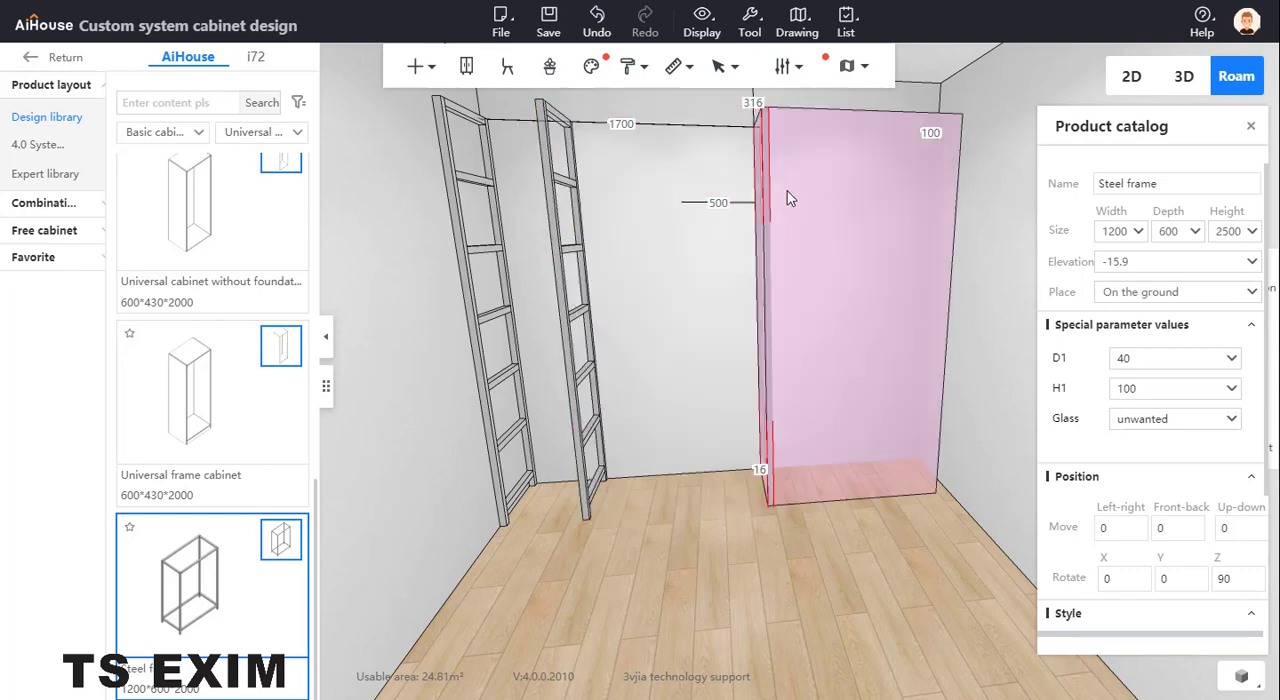
click(634, 124)
text(2000)
key(Return)
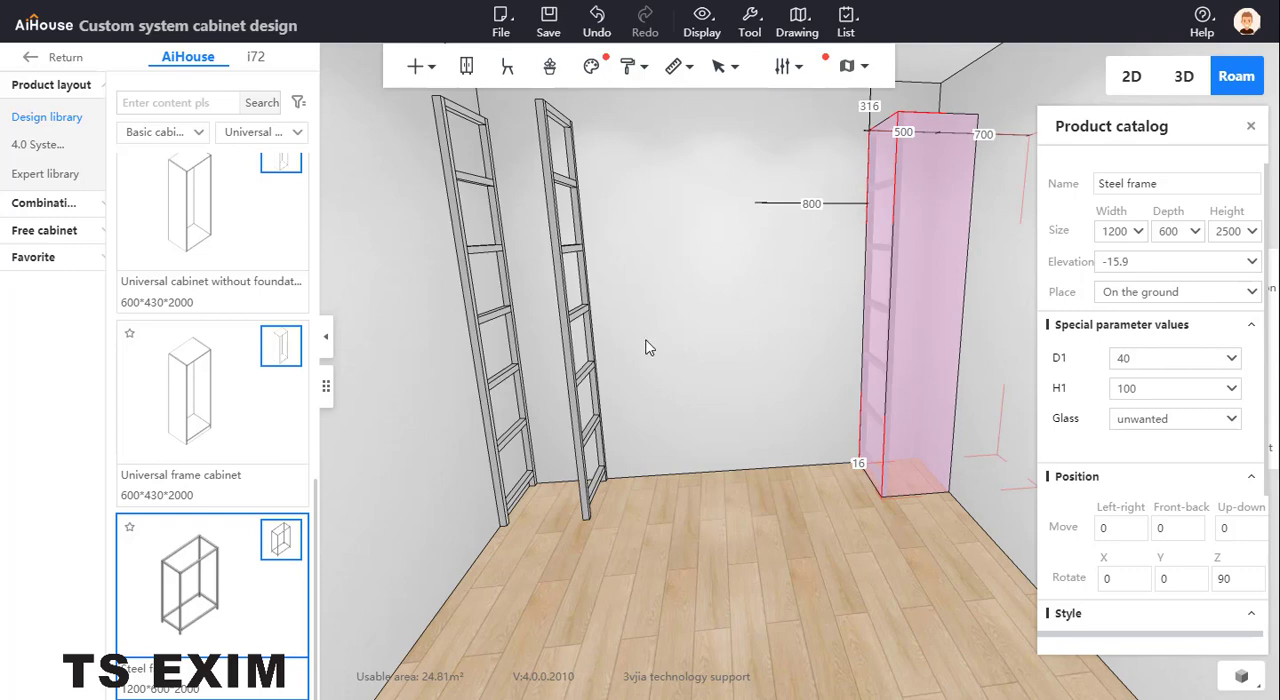
right_drag(646, 341, 566, 366)
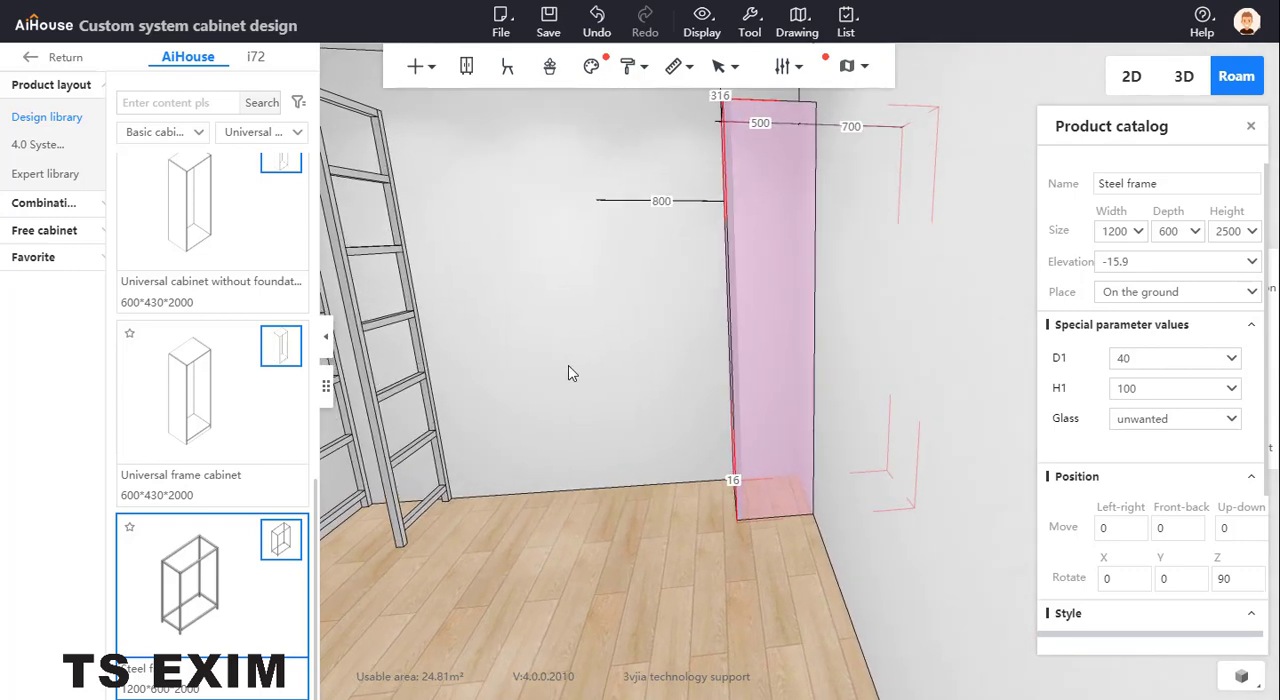
Copy the second steel frame along the back wall and set the new copy's distance from the left wall to 2900
click(588, 357)
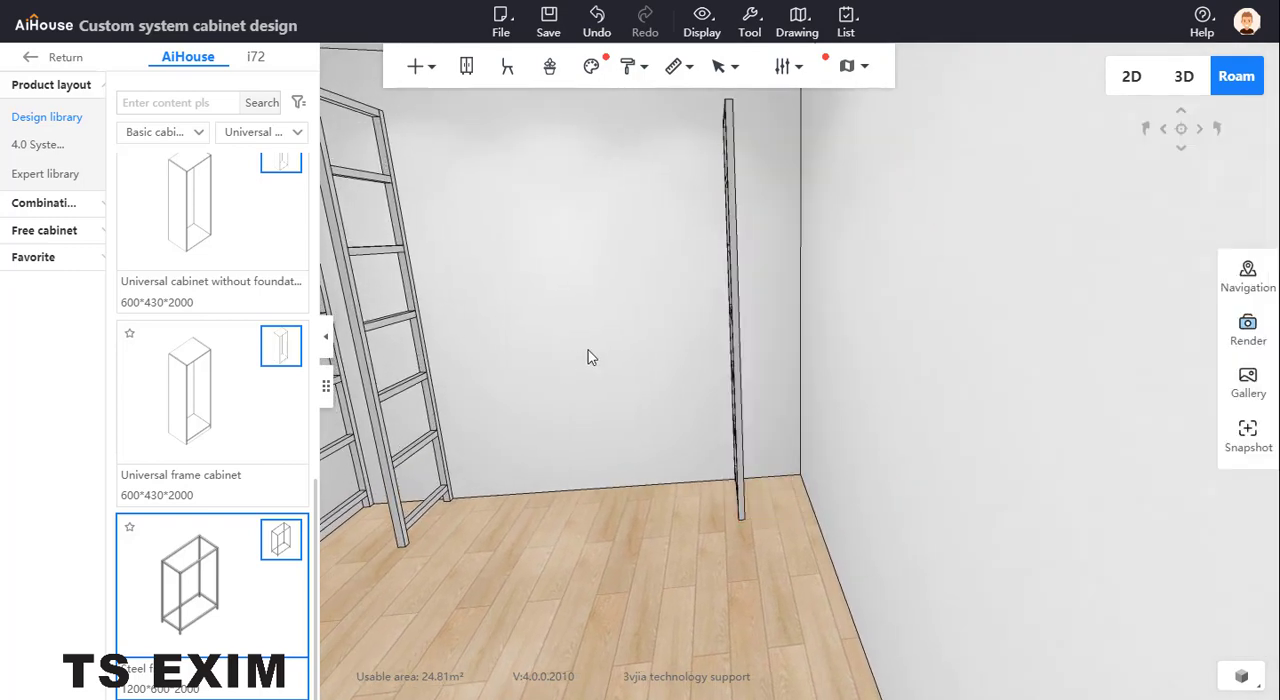
click(737, 330)
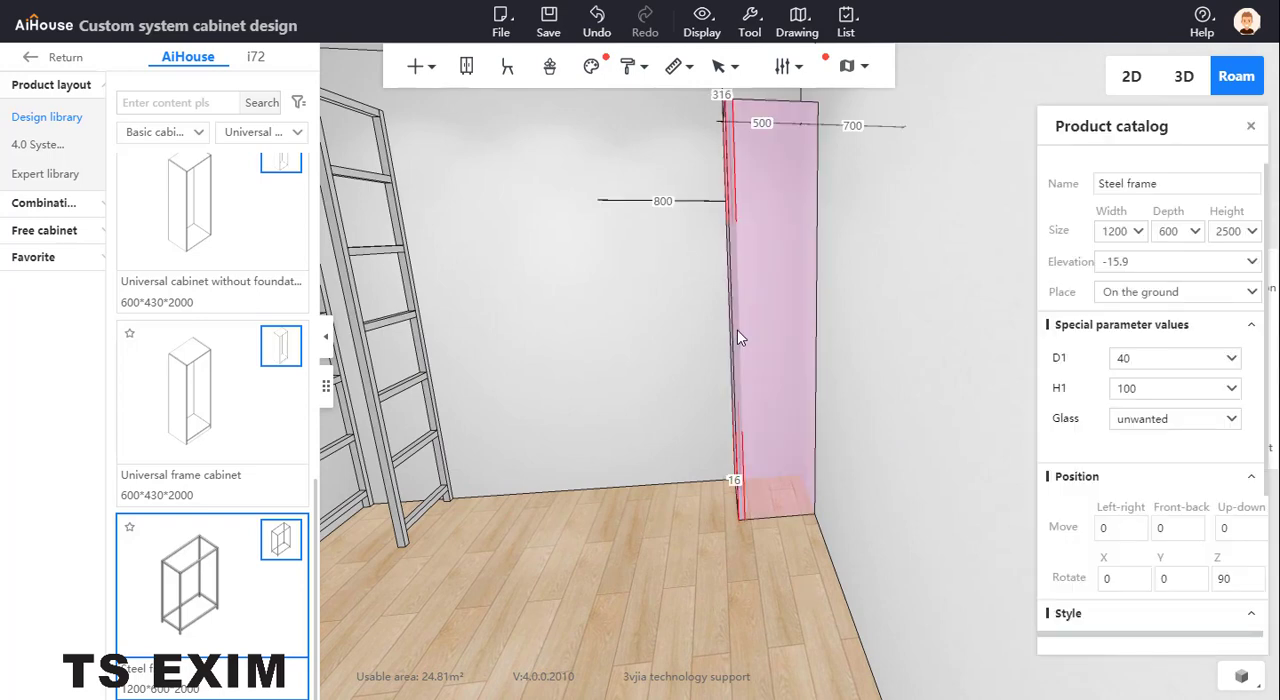
click(365, 353)
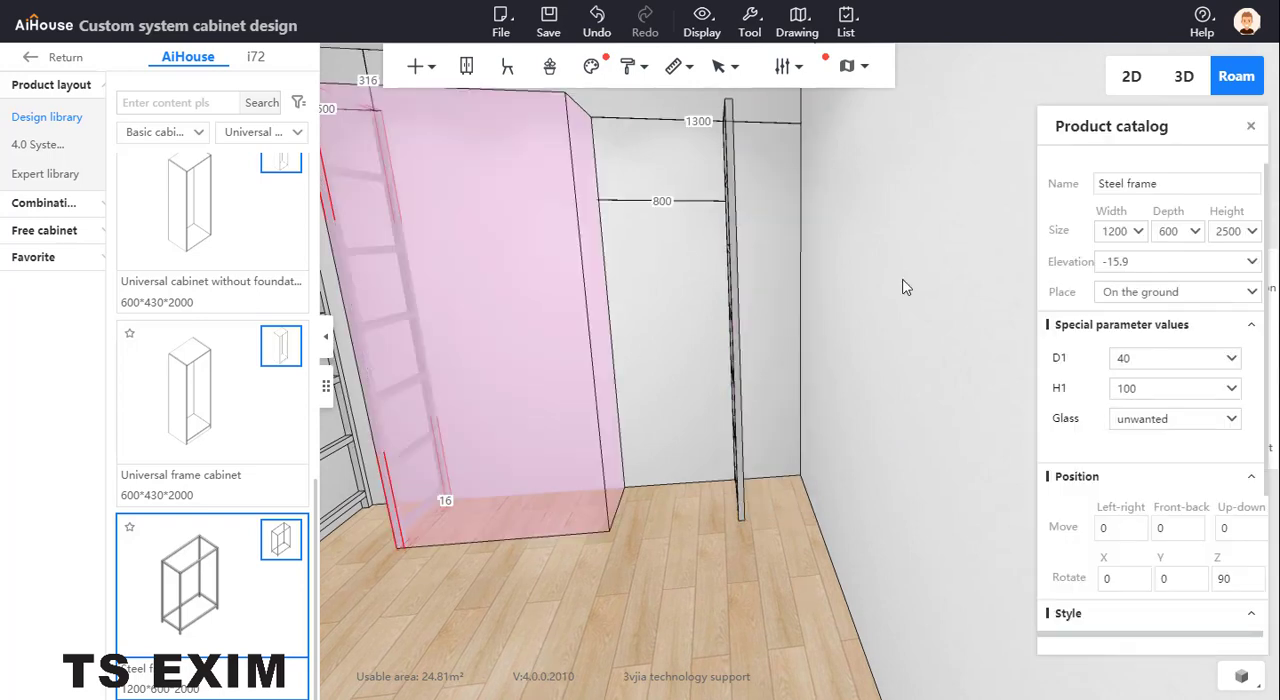
click(800, 309)
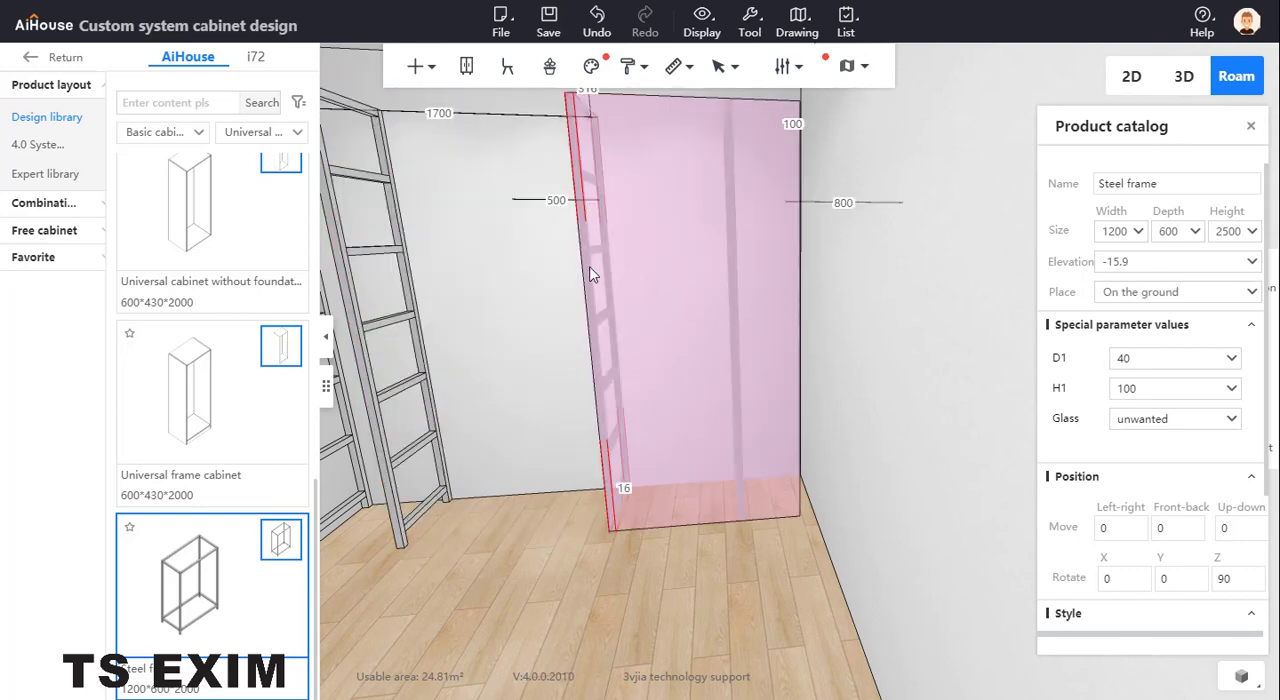
right_drag(762, 196, 768, 142)
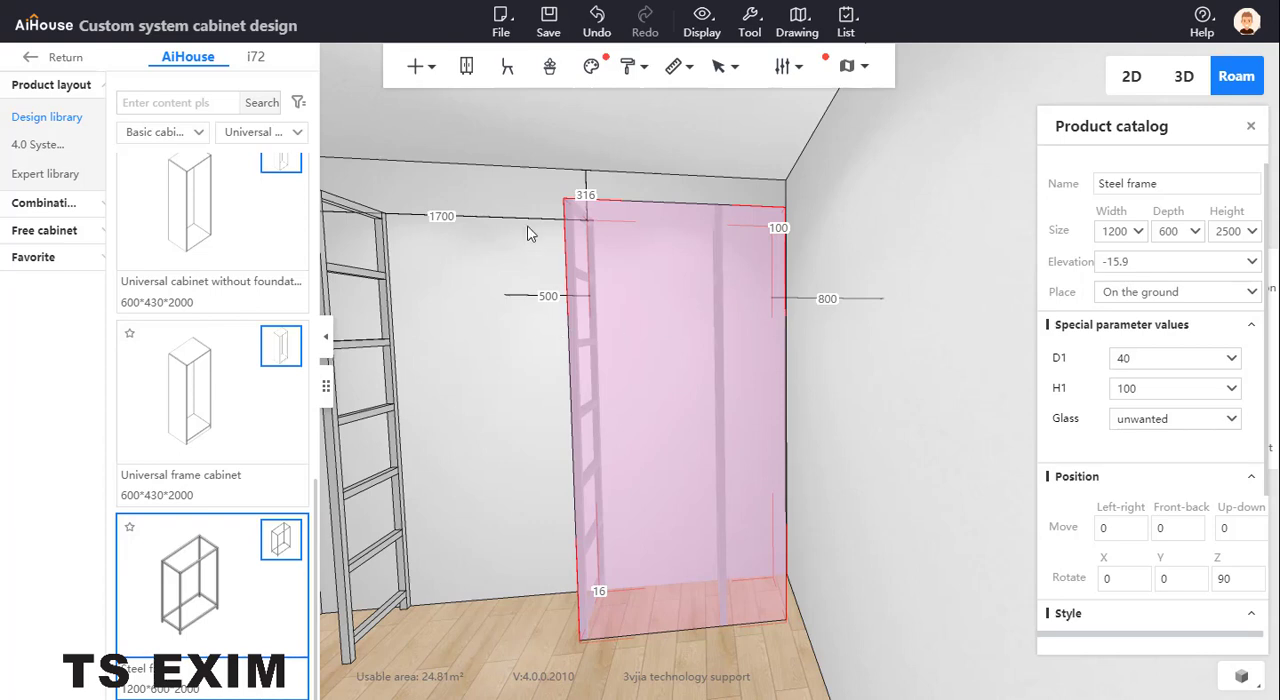
right_drag(515, 224, 502, 227)
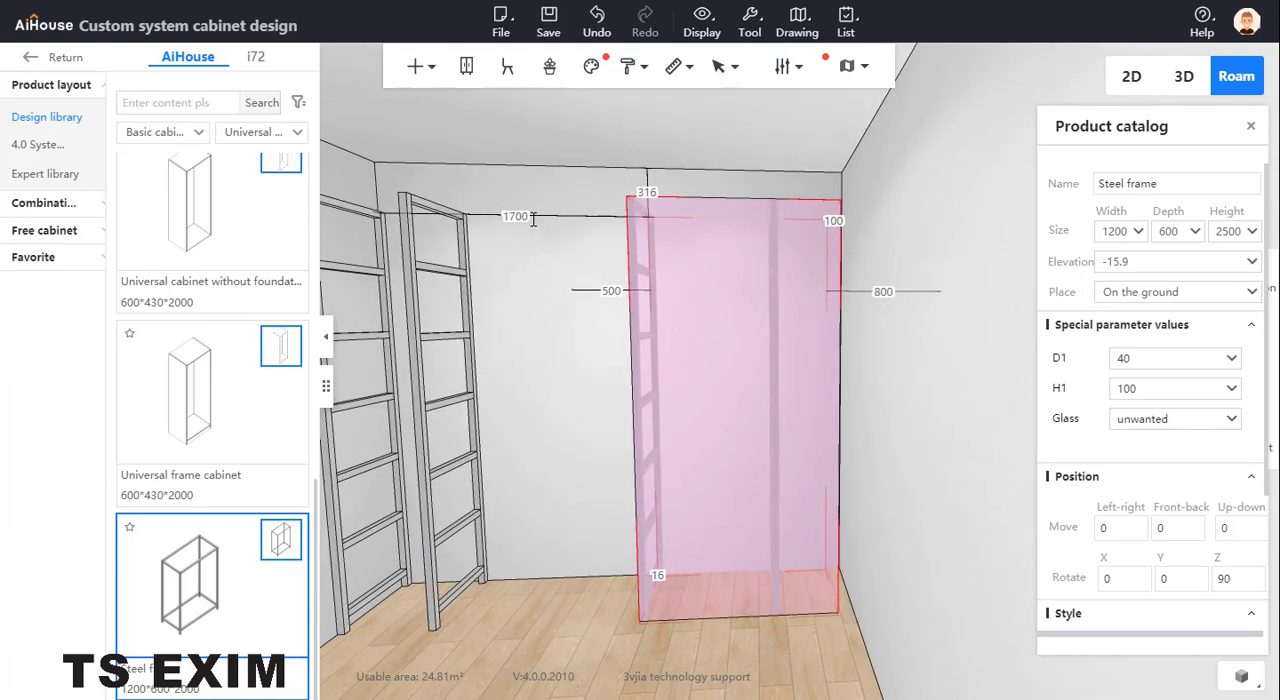
click(531, 216)
text(2900)
key(Return)
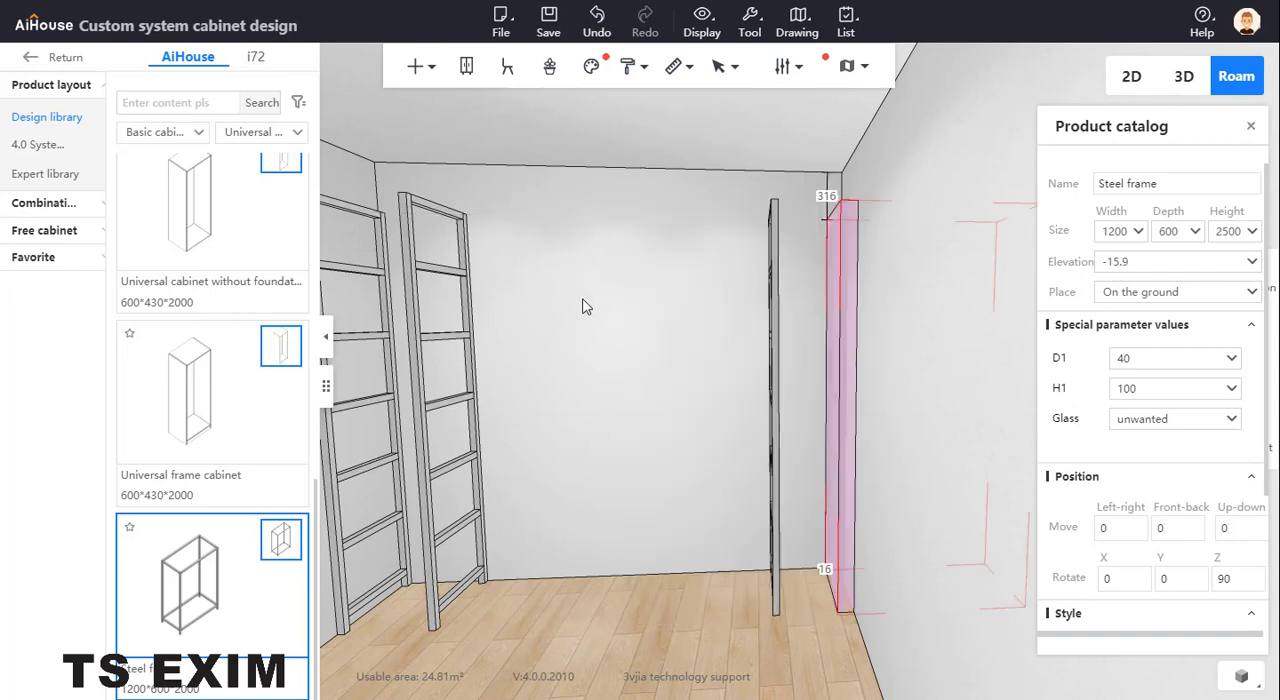
Shift the newest steel frame along the back wall with three-axis movement until it sits against the right wall
click(586, 307)
drag(591, 320, 750, 615)
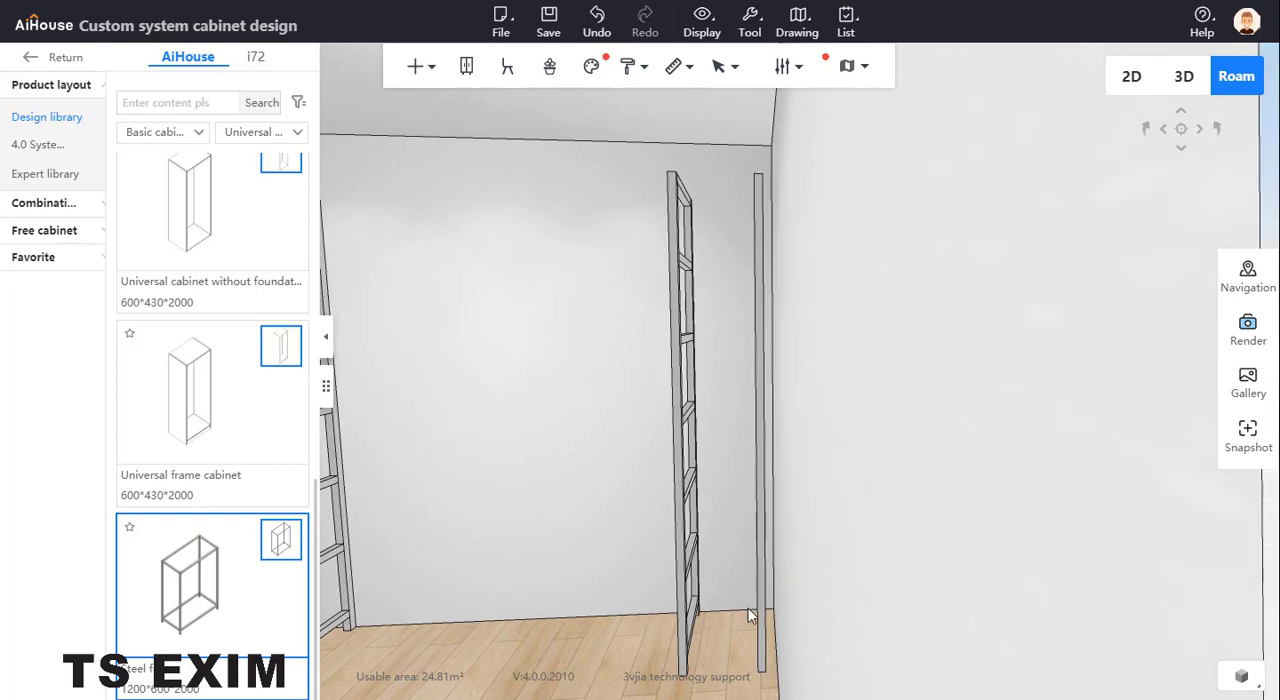
click(761, 622)
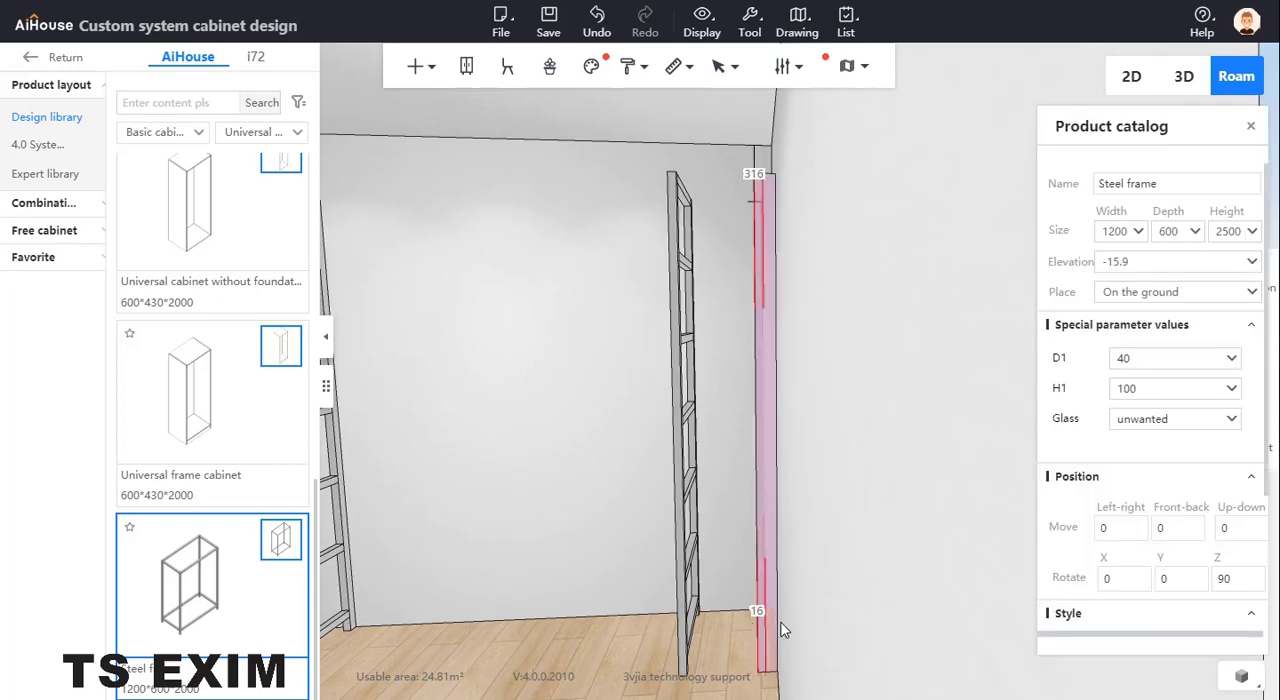
drag(733, 592, 962, 505)
right_click(962, 505)
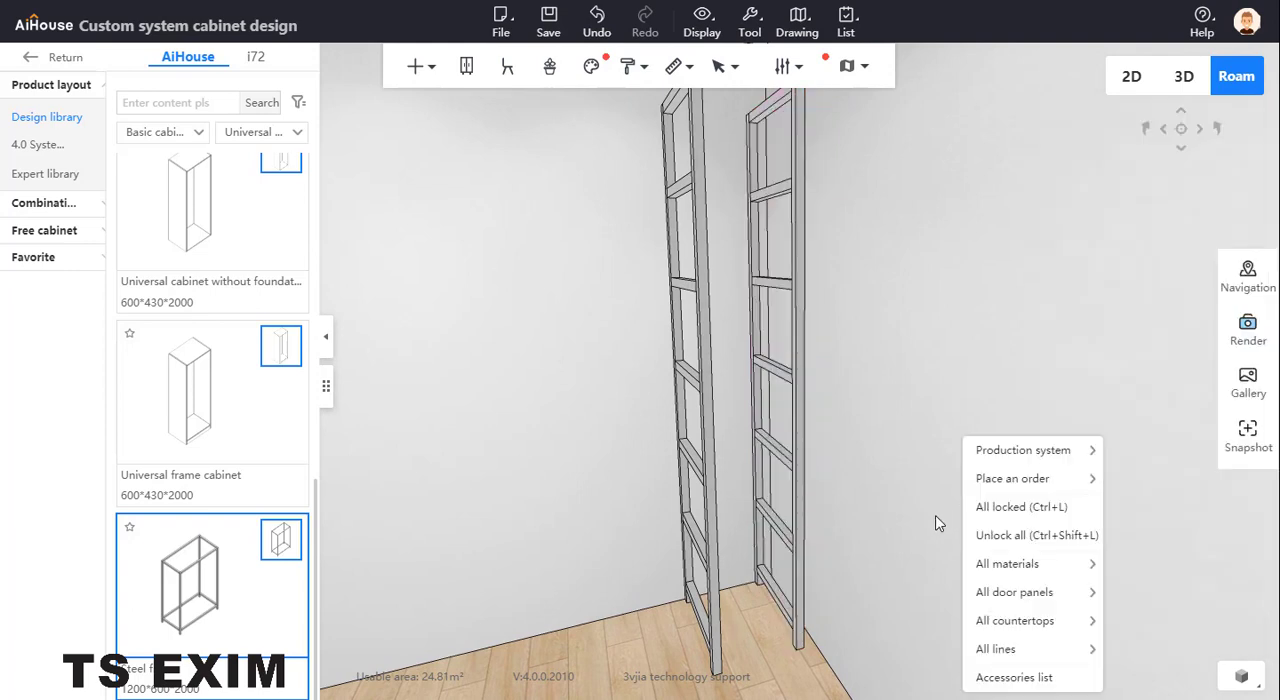
click(781, 599)
click(779, 611)
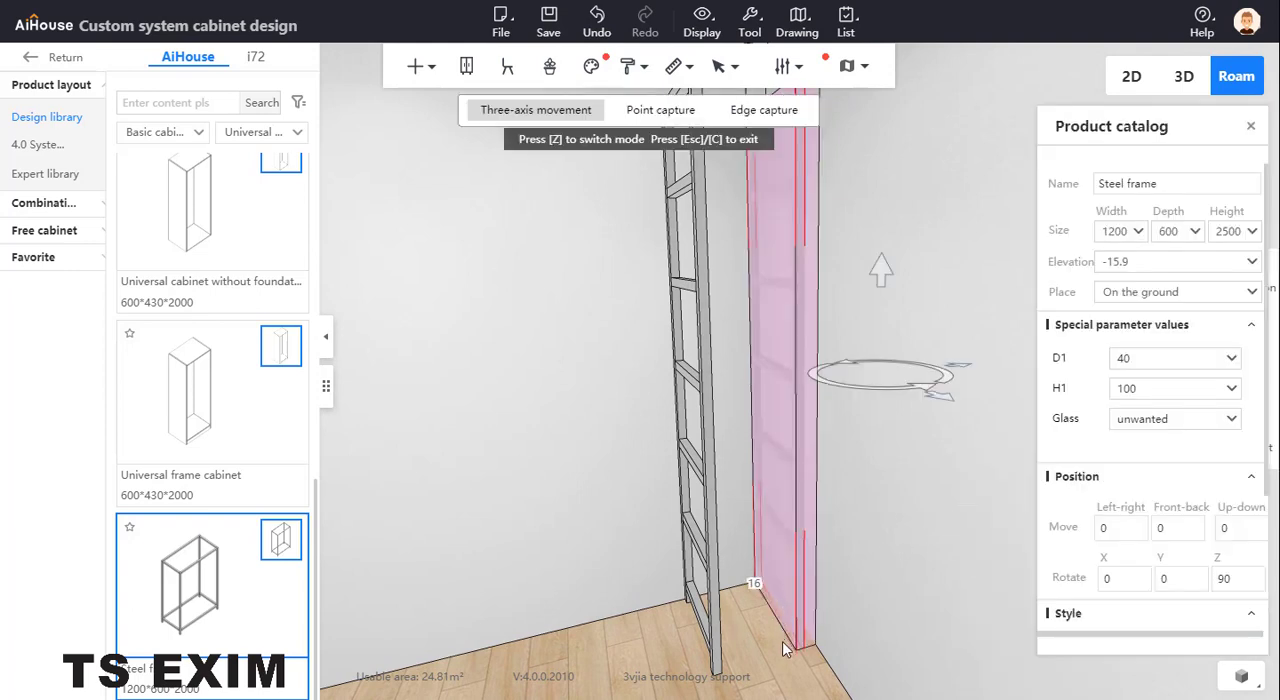
drag(966, 373, 968, 378)
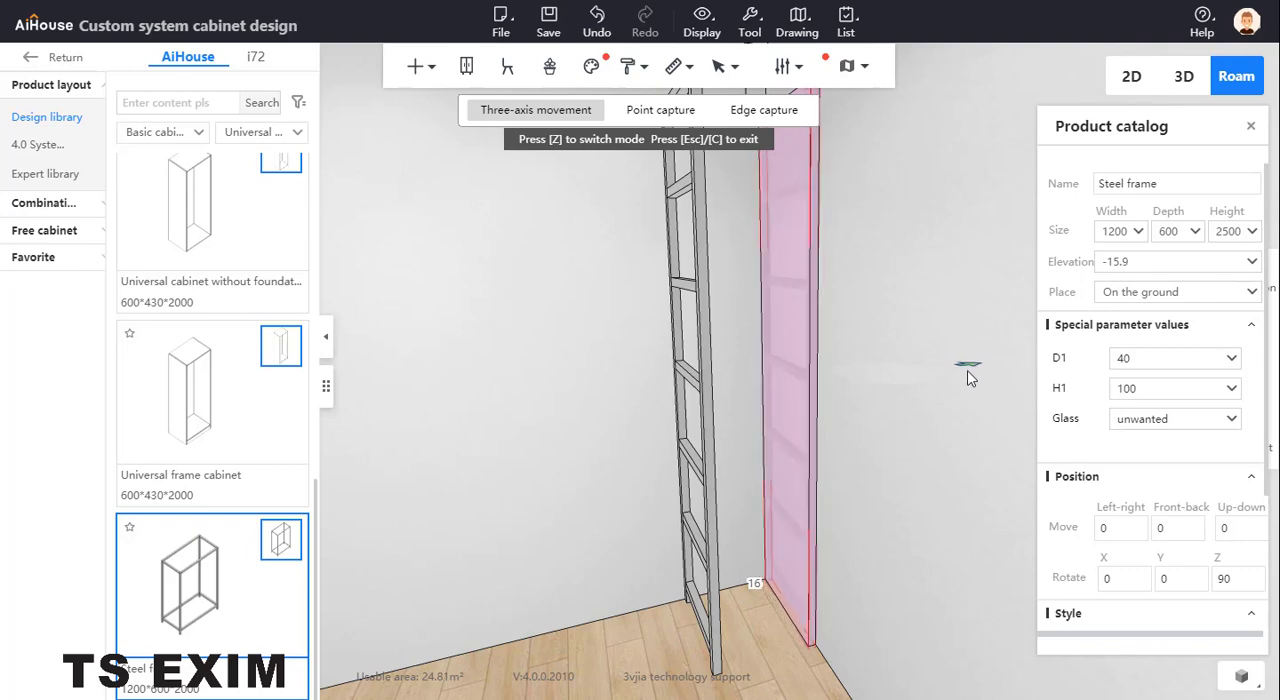
click(746, 494)
Check the reference photo and insert a Super Board from the Parts panel class on the floor between the two left frames
scroll(743, 441, down, 5)
drag(590, 370, 697, 382)
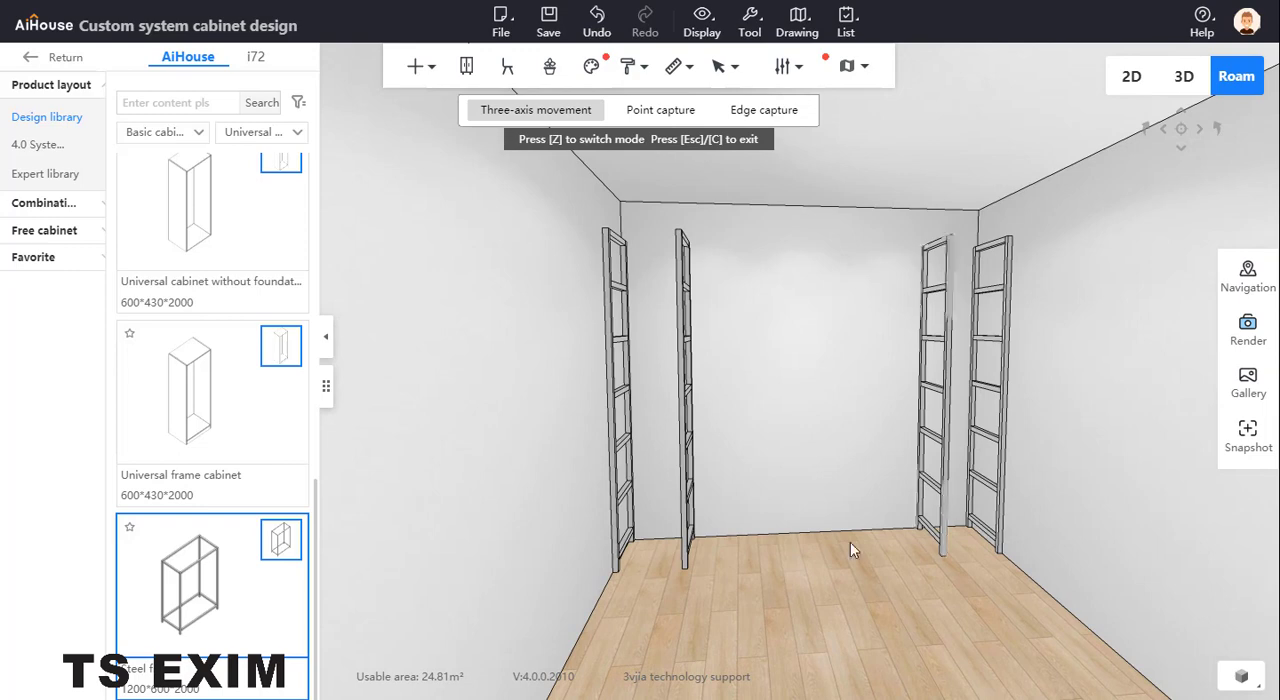
drag(526, 38, 594, 42)
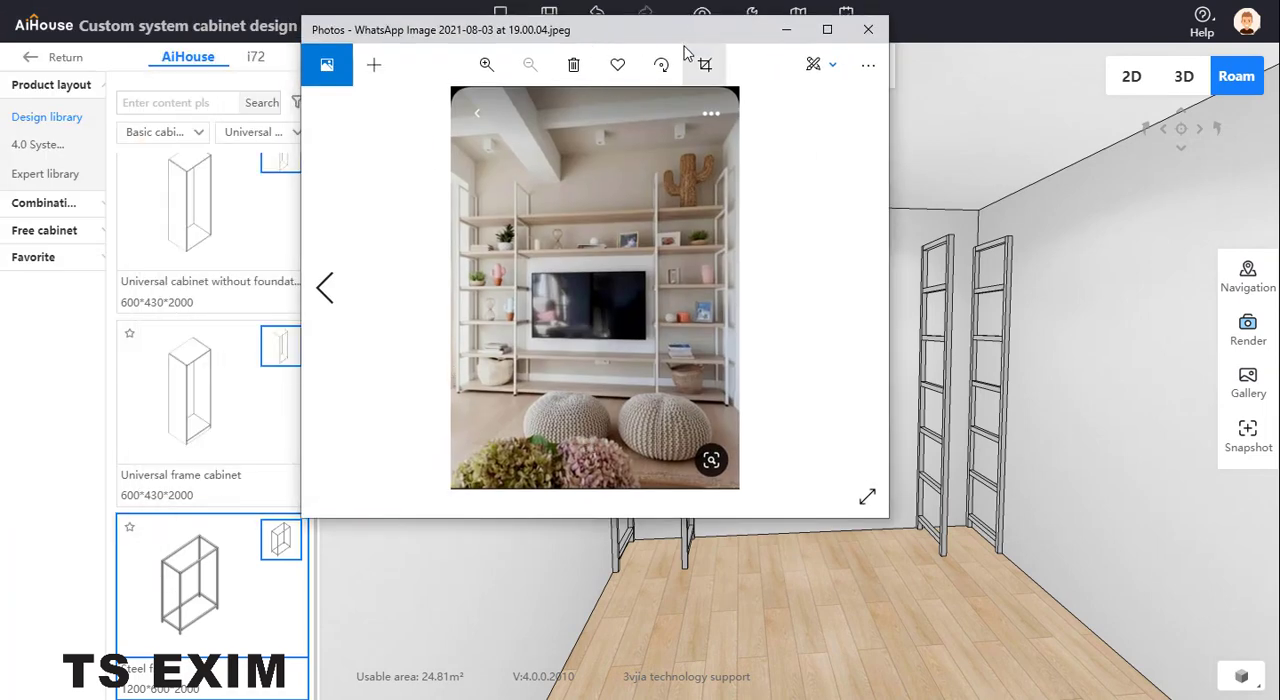
drag(678, 34, 0, 52)
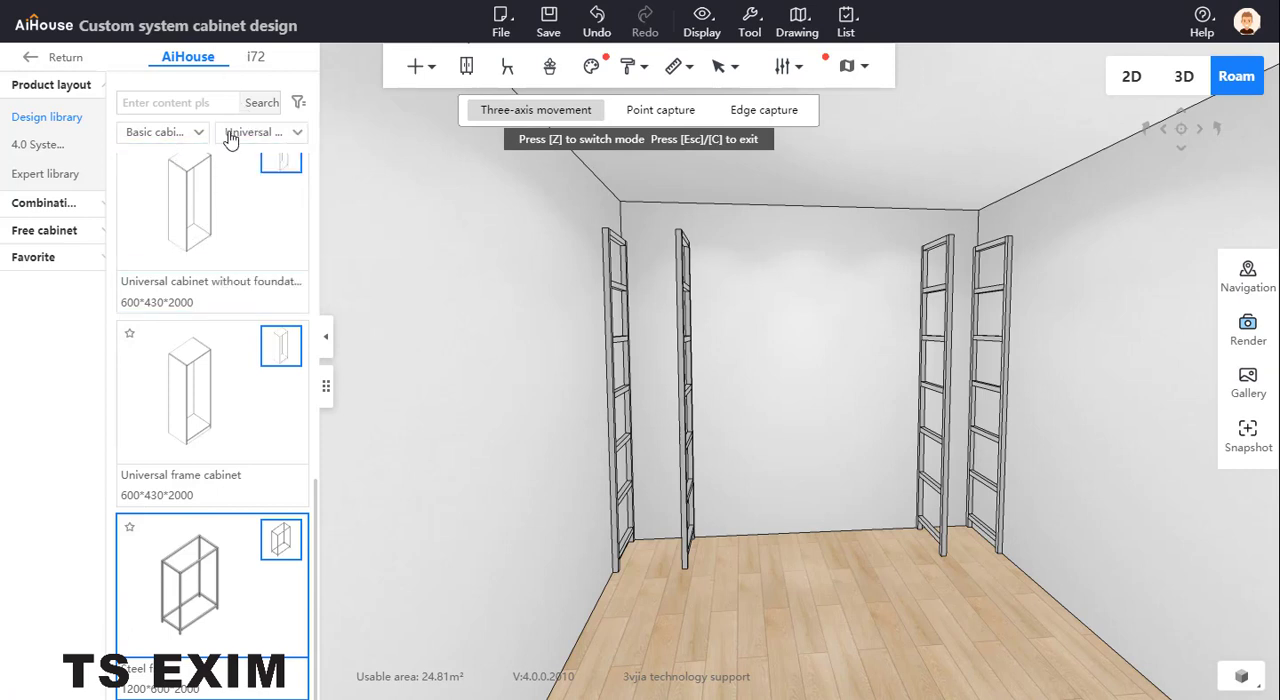
mouse_move(172, 136)
click(262, 164)
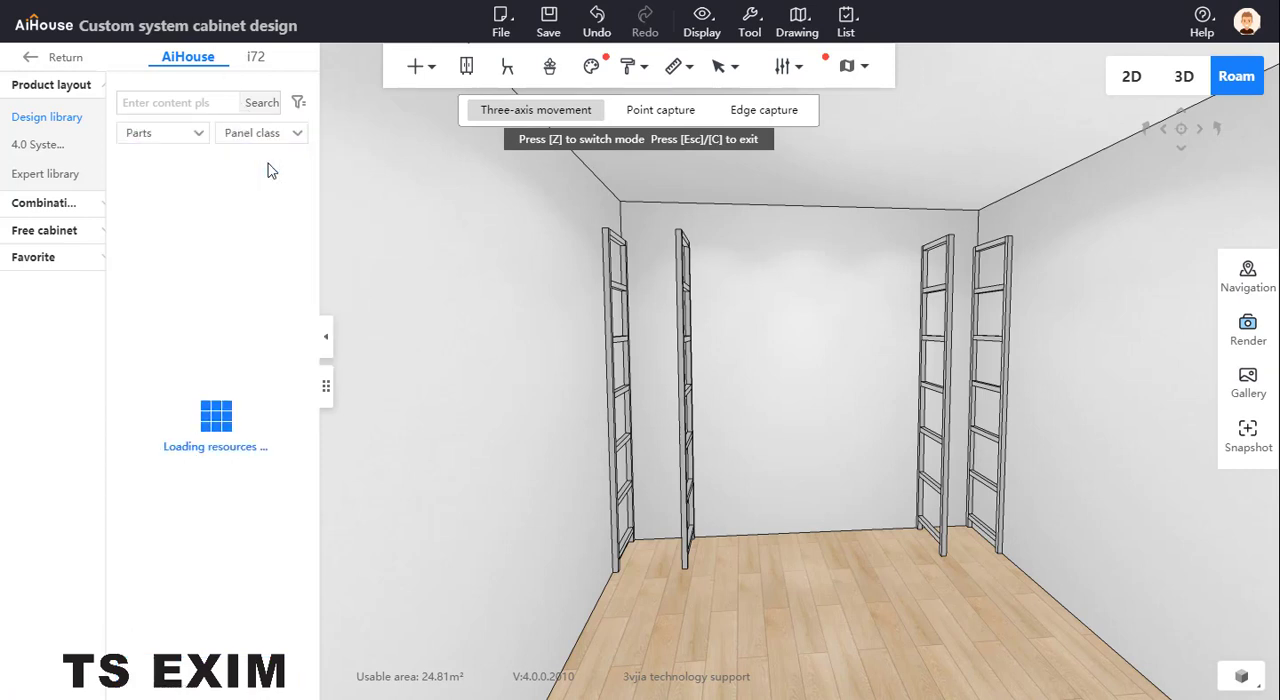
scroll(258, 378, down, 3)
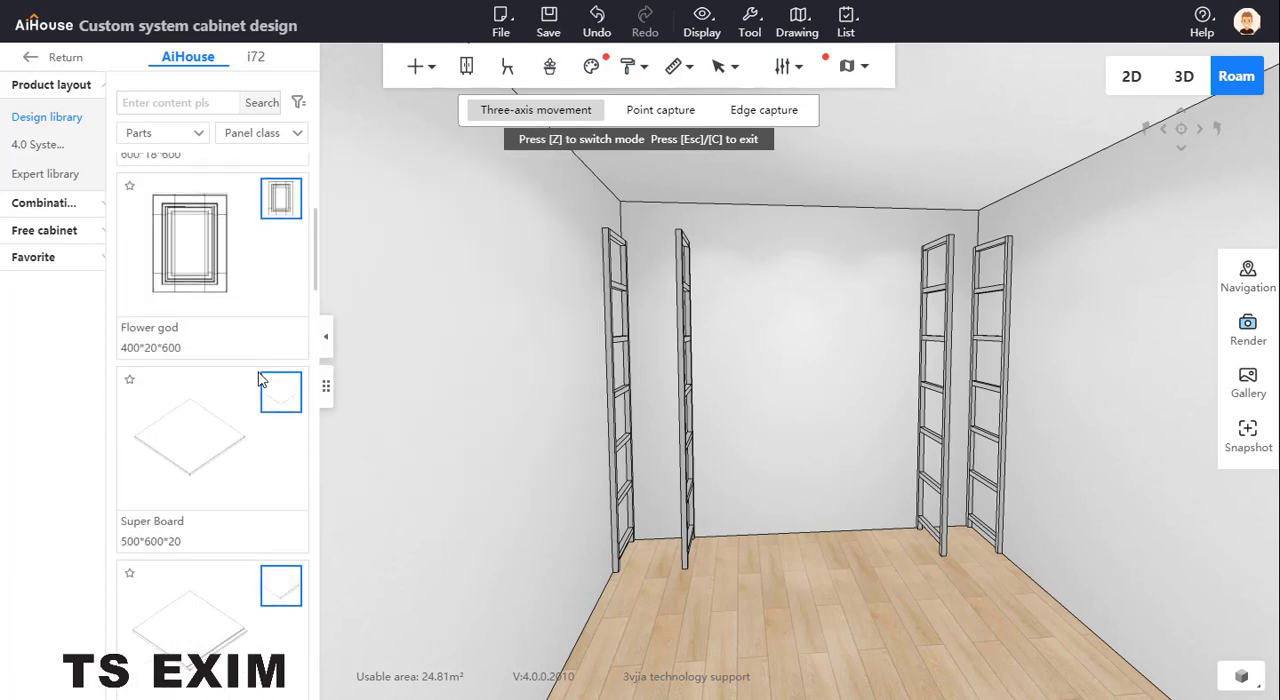
drag(223, 443, 658, 554)
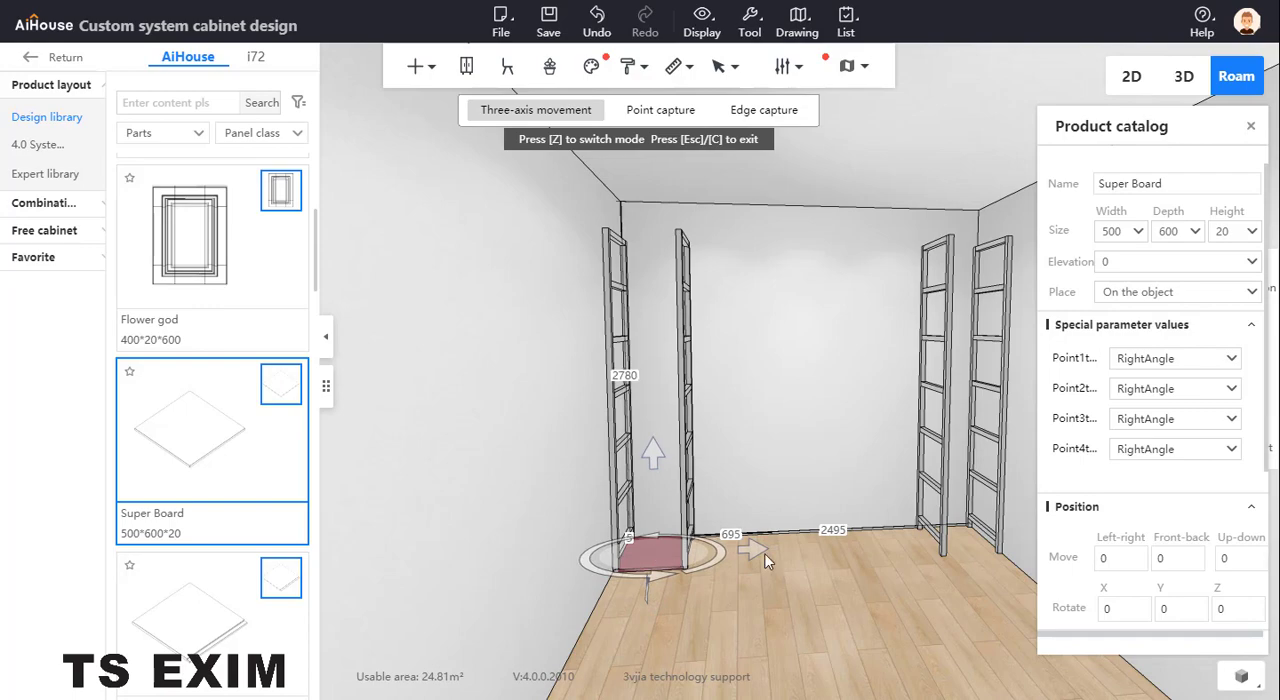
scroll(697, 634, up, 3)
right_drag(697, 634, 464, 495)
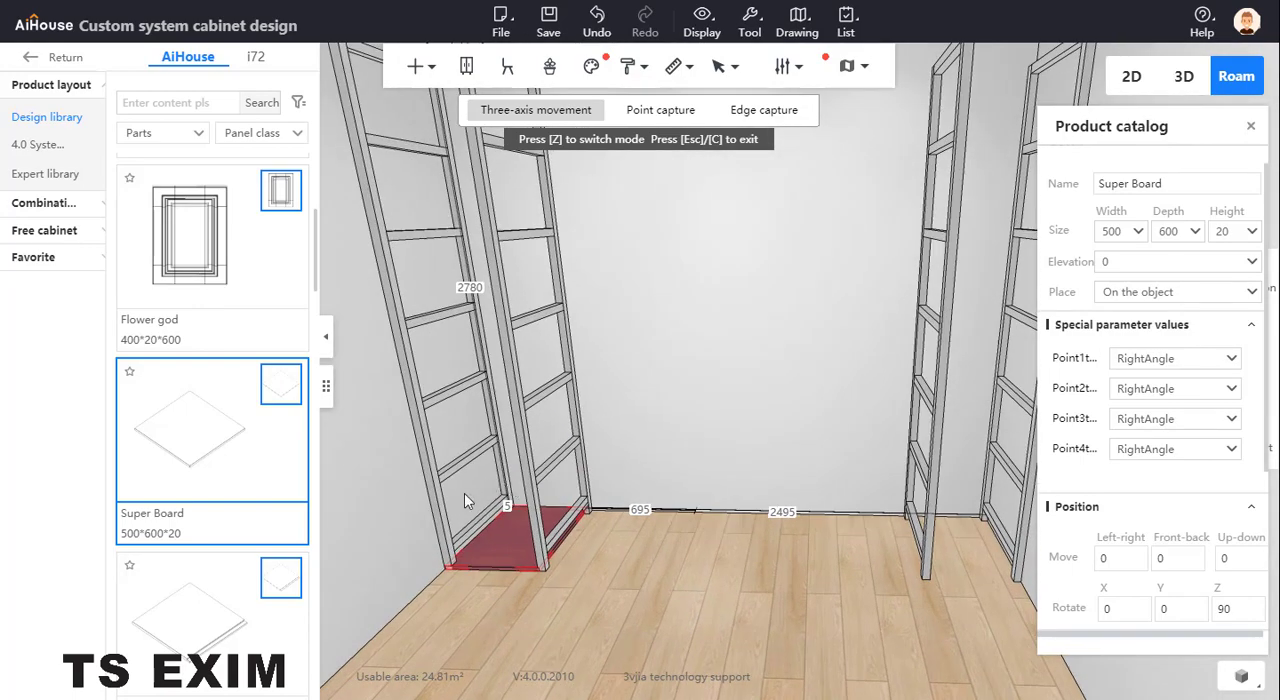
Inspect the dimensions of the leftmost frame's bottom crossbar and close its part properties
click(474, 526)
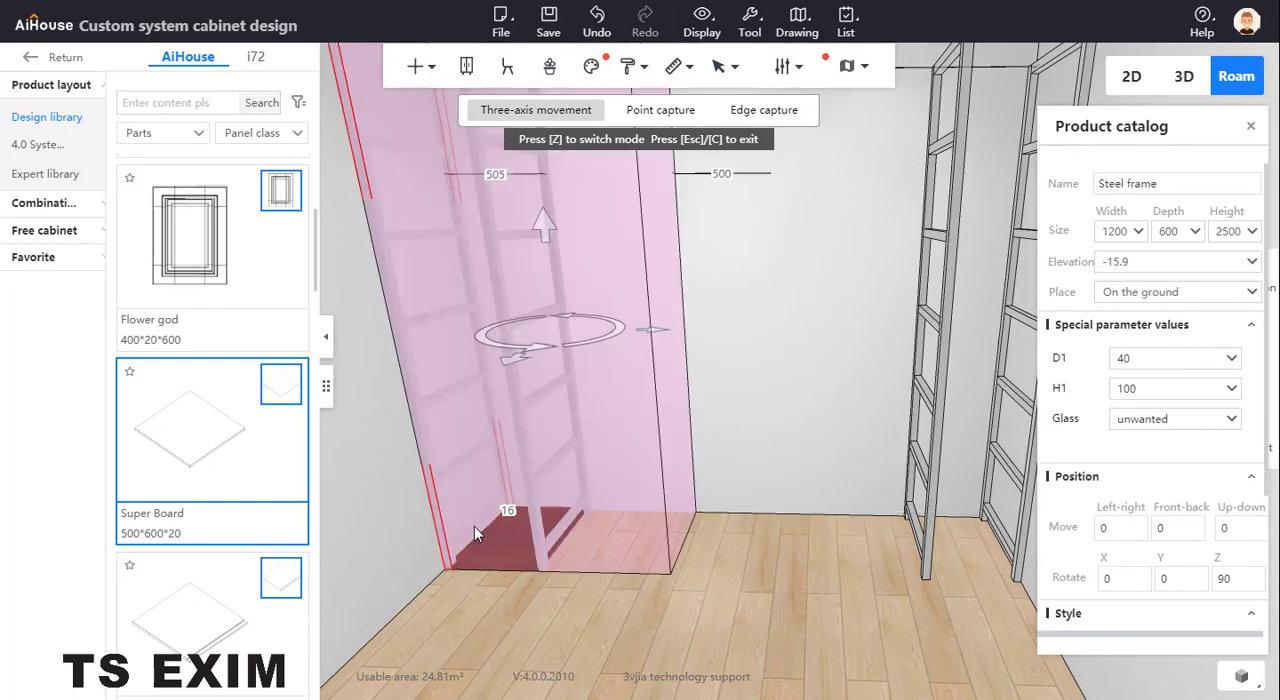
double_click(474, 526)
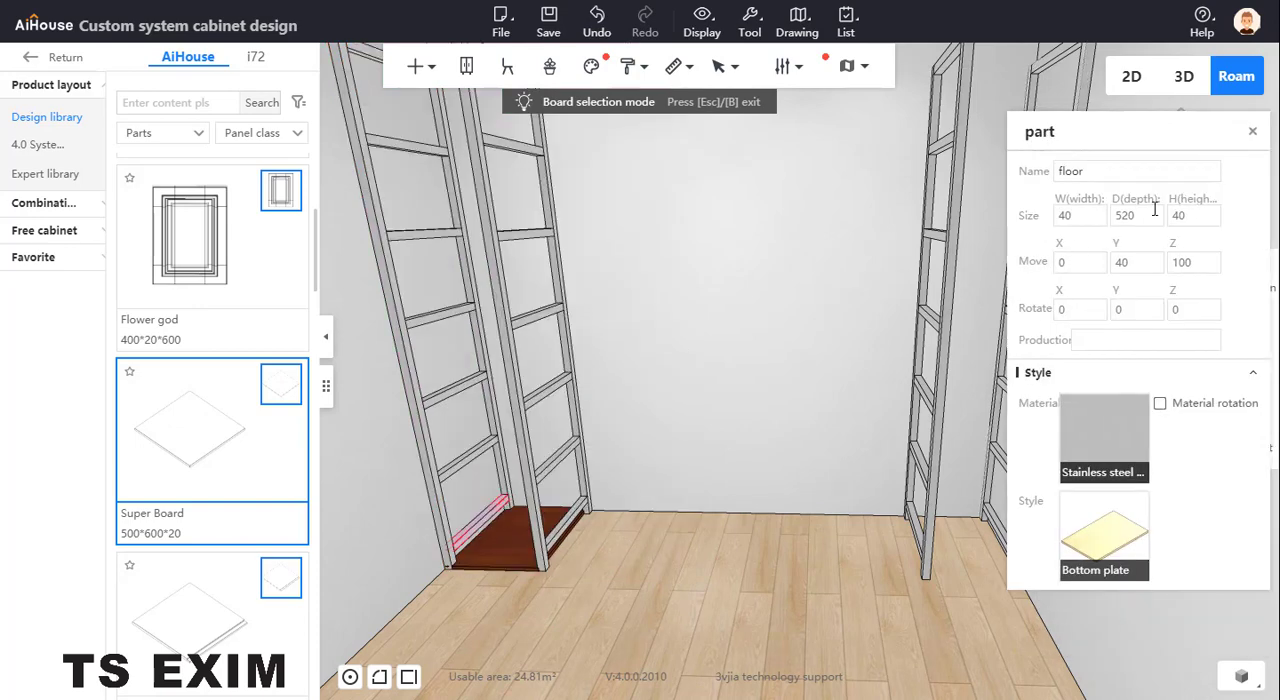
click(1252, 131)
key(Escape)
Set the Super Board's depth to 520 and its width to 3000 so it spans all four frames
click(503, 538)
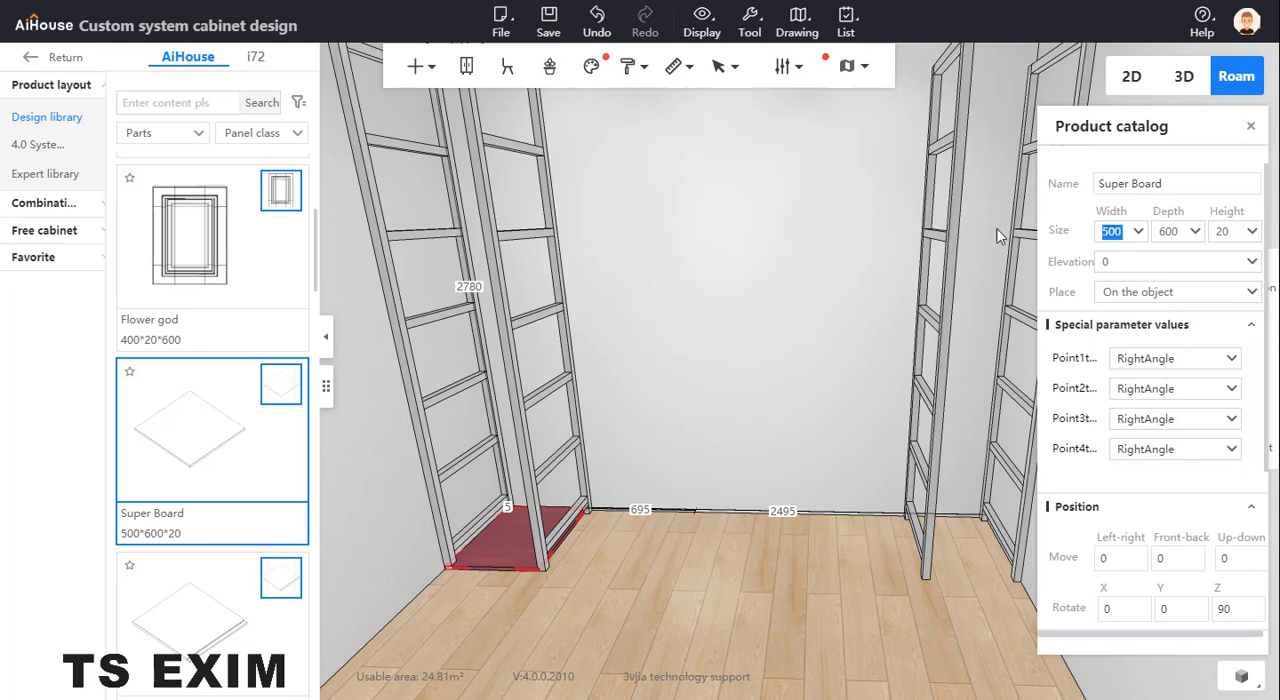
text(5)
key(Return)
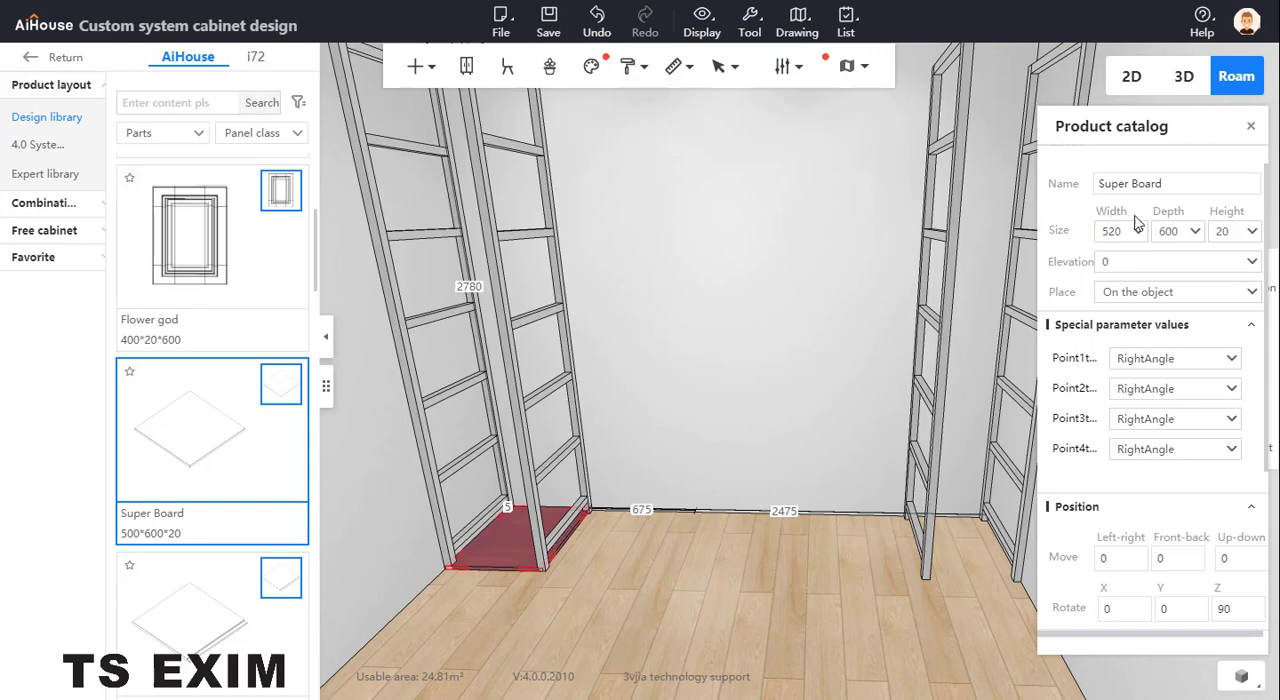
click(1172, 231)
key(ctrl+a)
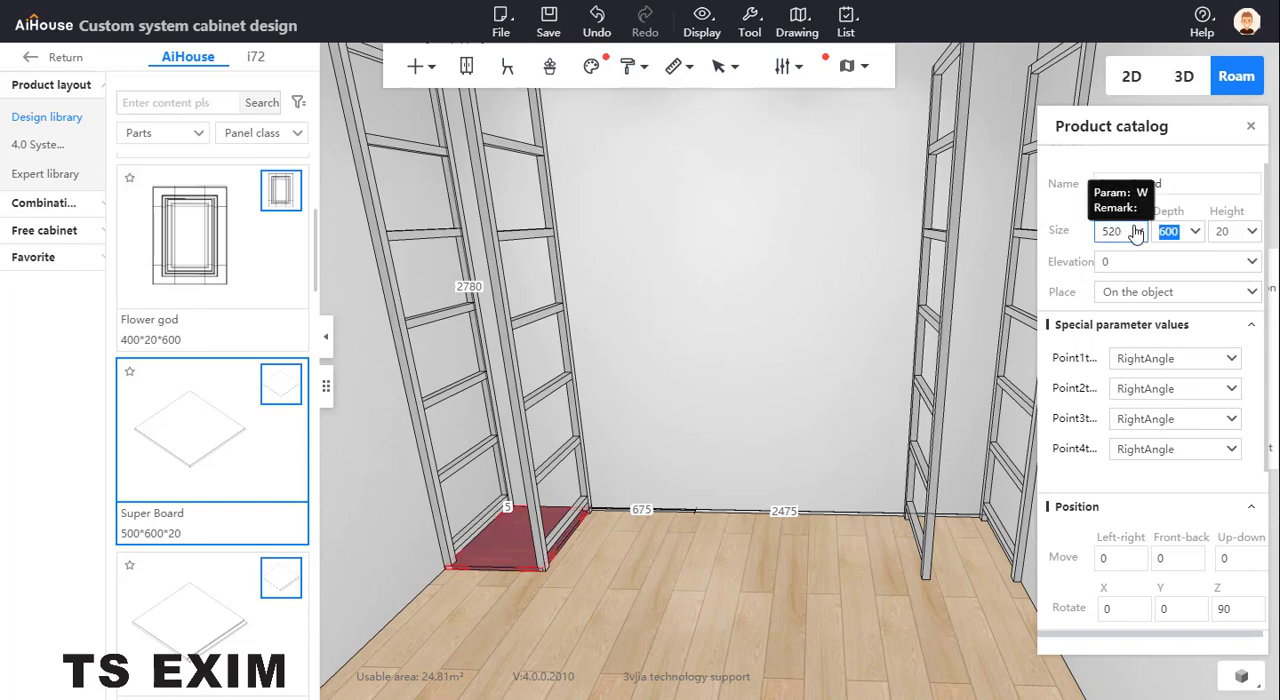
text(520)
key(Return)
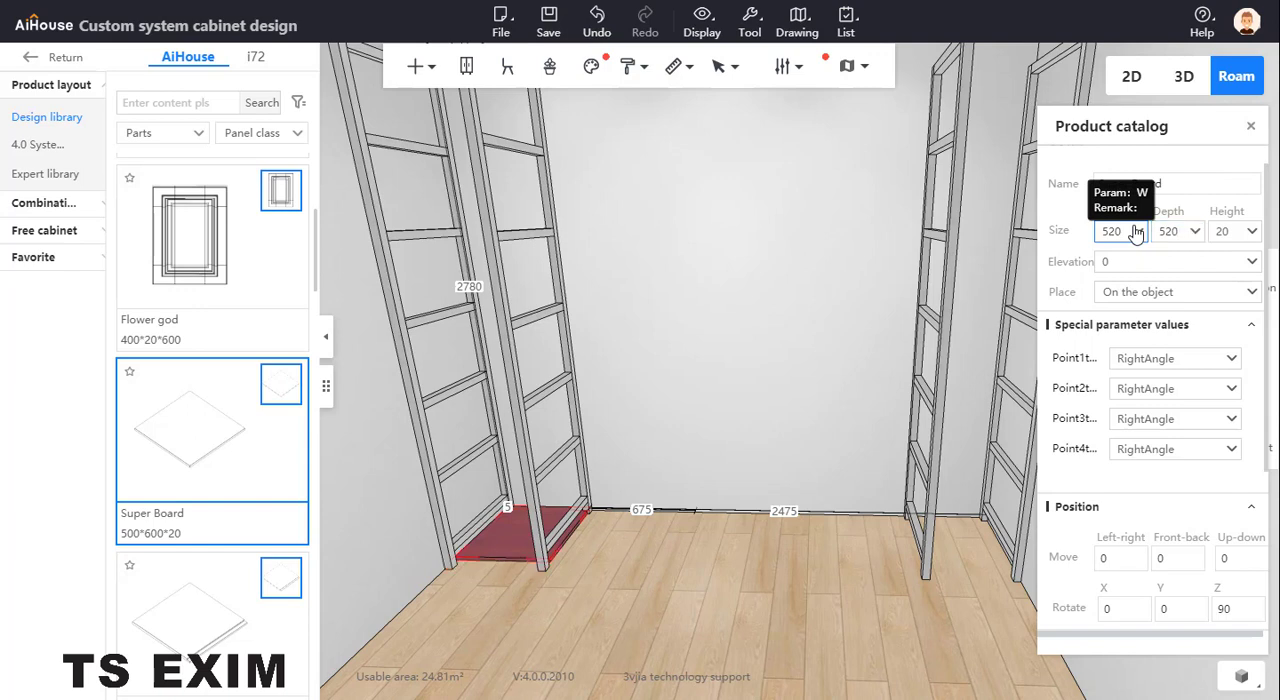
key(ctrl+a)
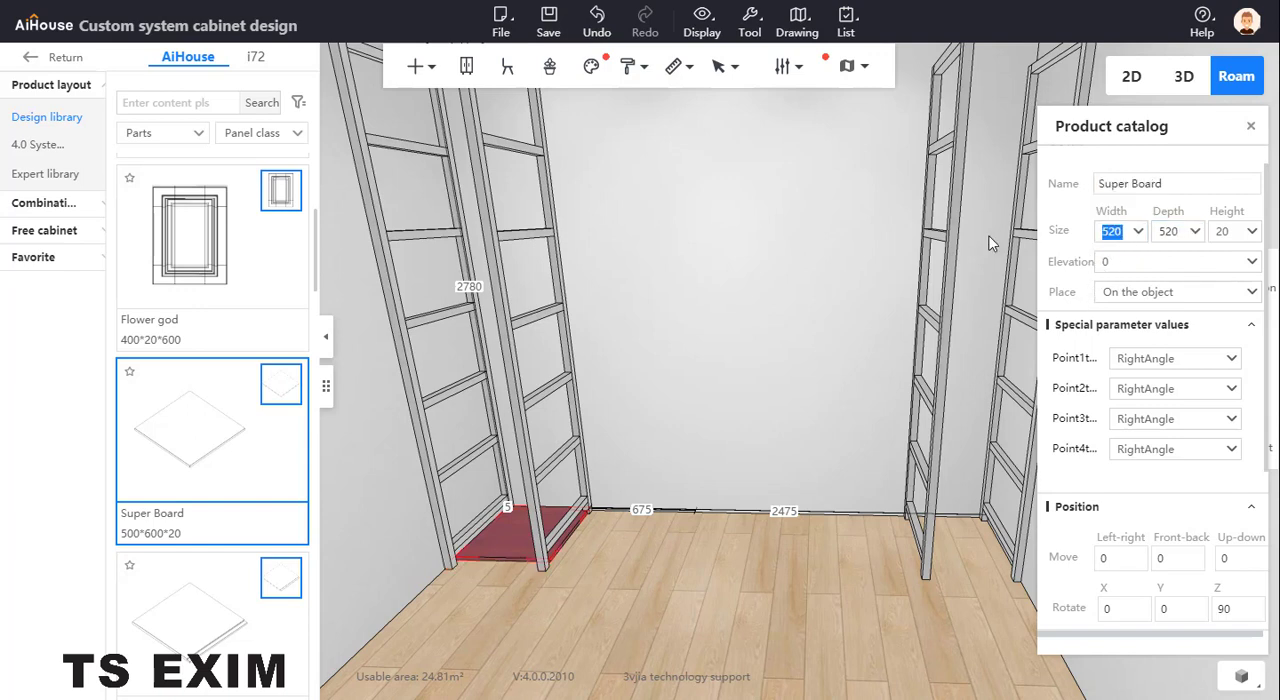
text(3000)
key(Return)
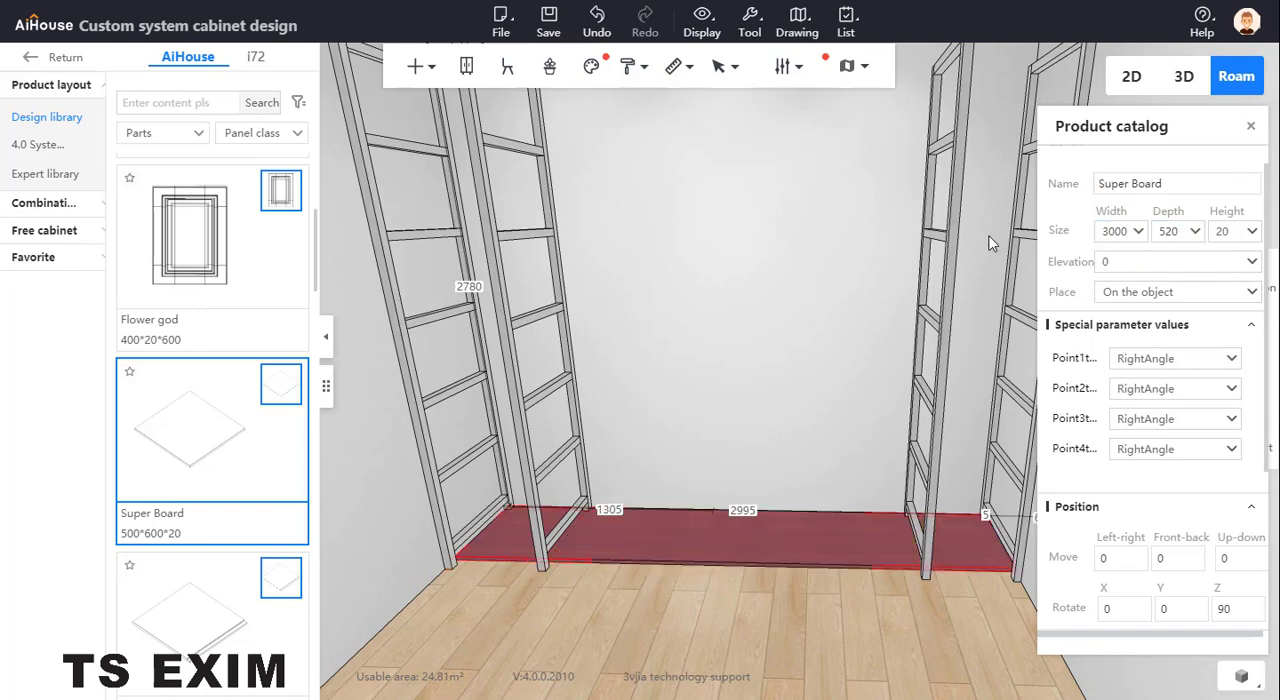
Raise the Super Board to the frames' bottom crossbars, at an elevation of about 118.3
scroll(501, 554, up, 2)
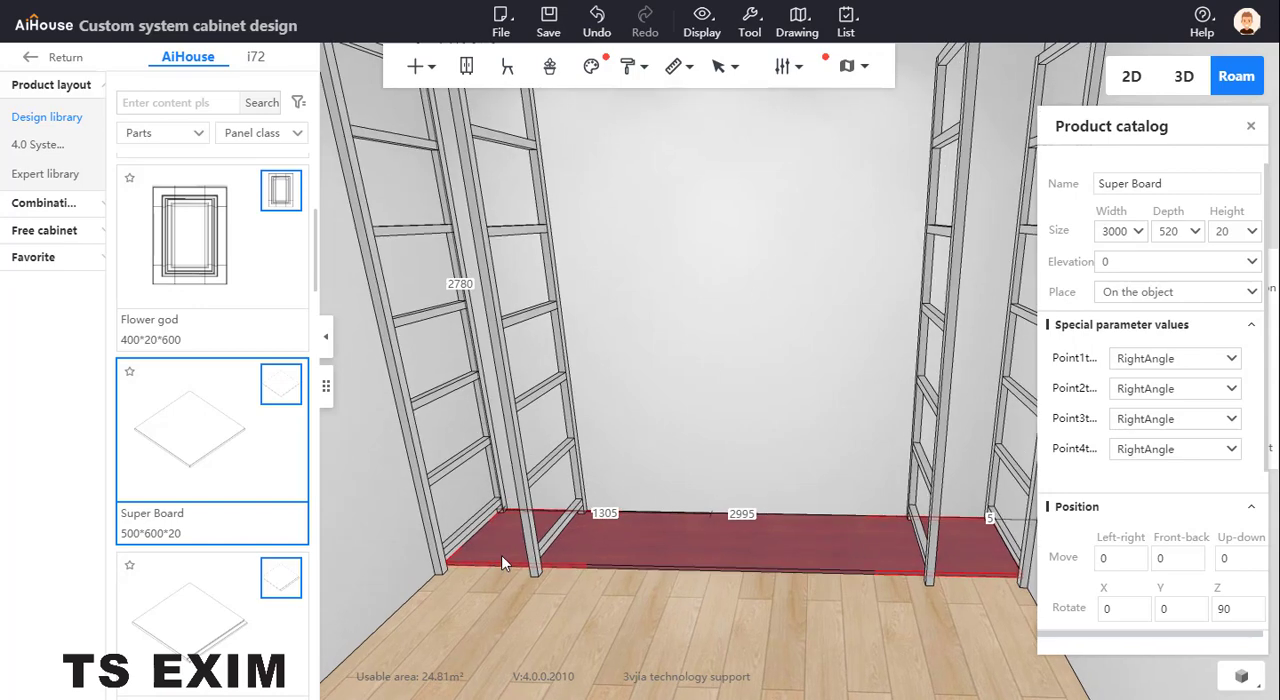
click(500, 552)
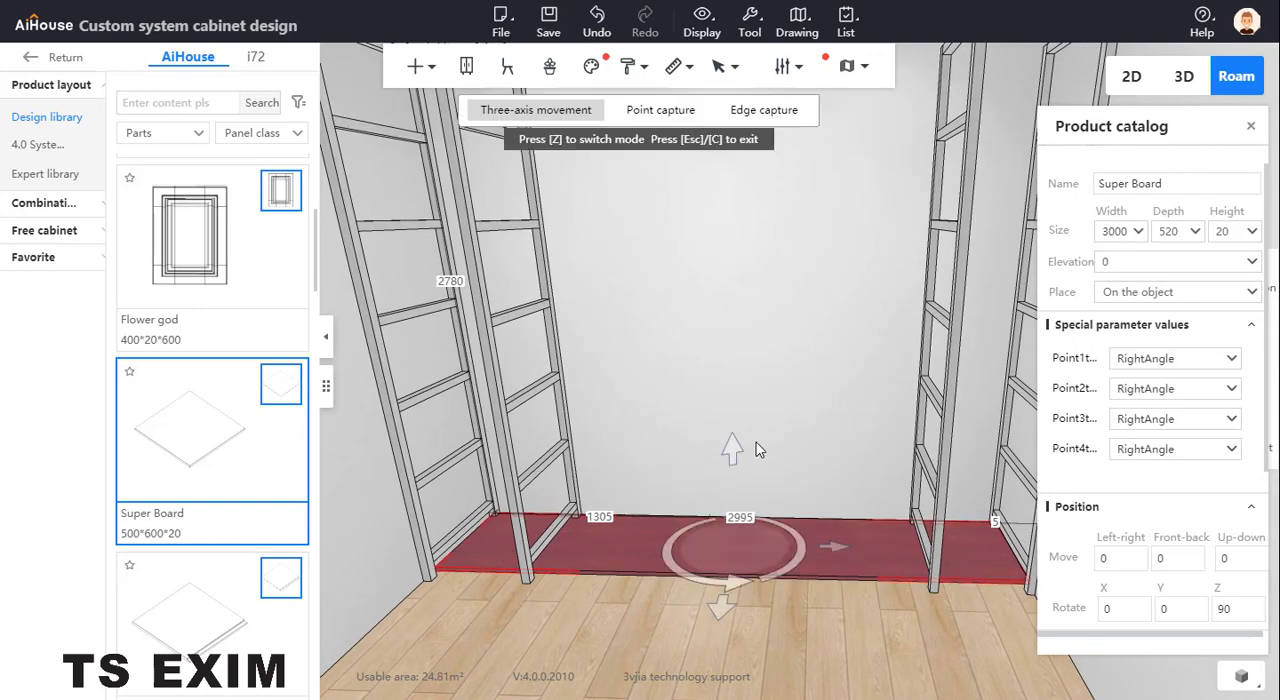
drag(730, 440, 730, 430)
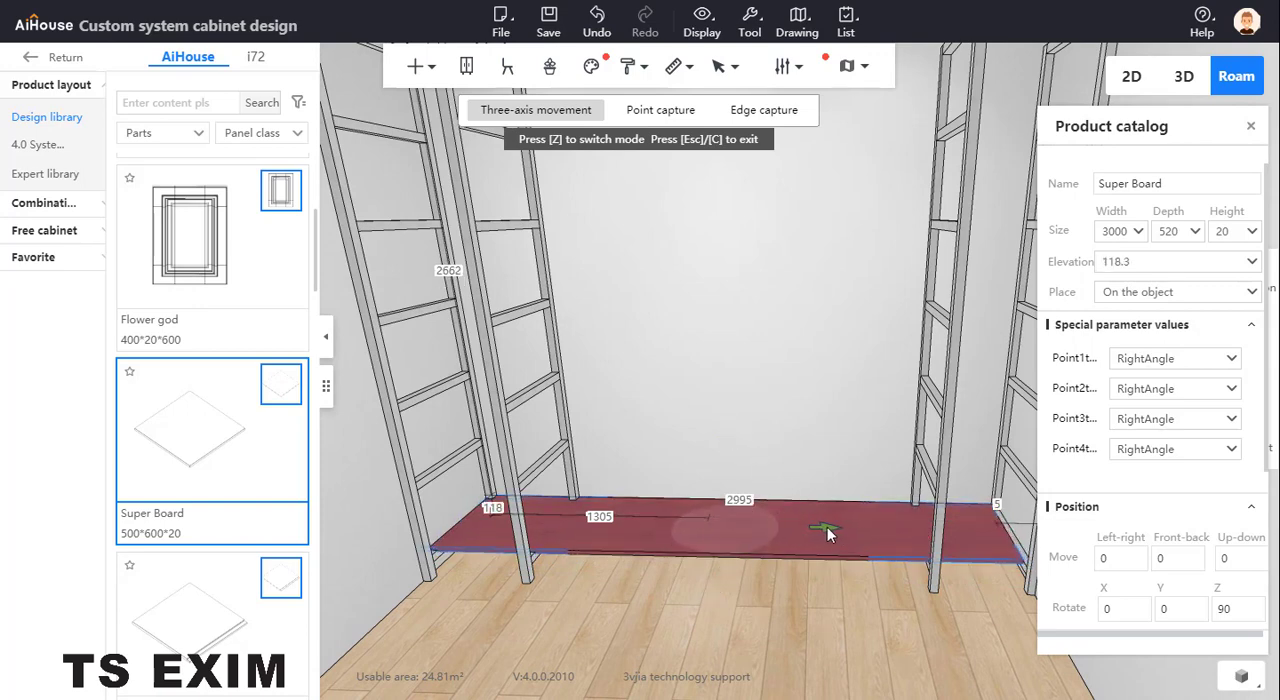
Align the board sideways with the outer frames and move it forward so it fits between their front and back posts
drag(829, 534, 598, 541)
click(632, 514)
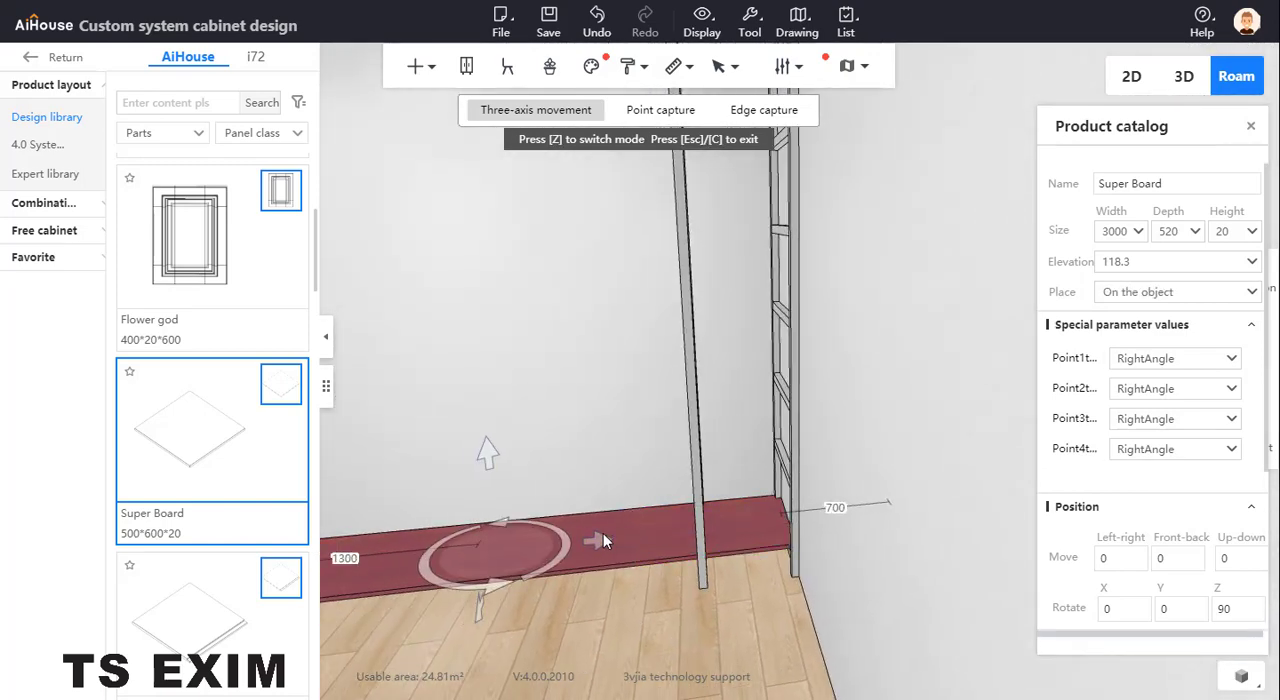
drag(779, 653, 720, 585)
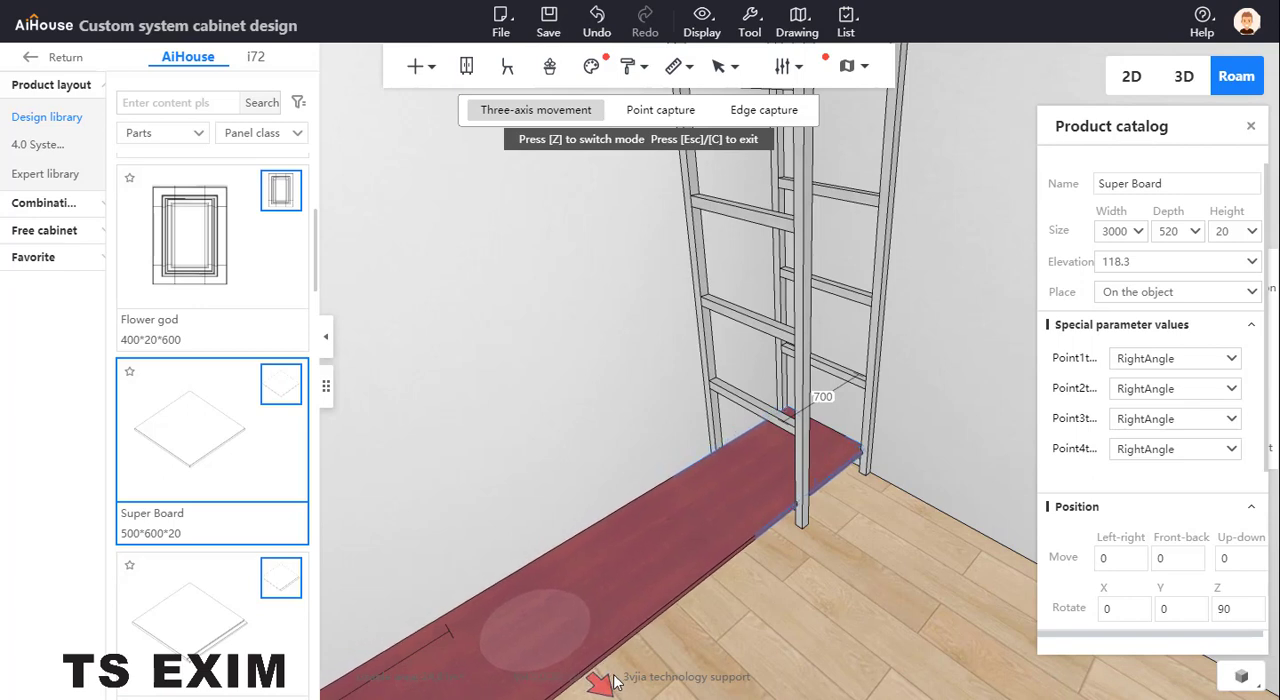
drag(614, 674, 610, 670)
drag(845, 613, 686, 401)
key(Escape)
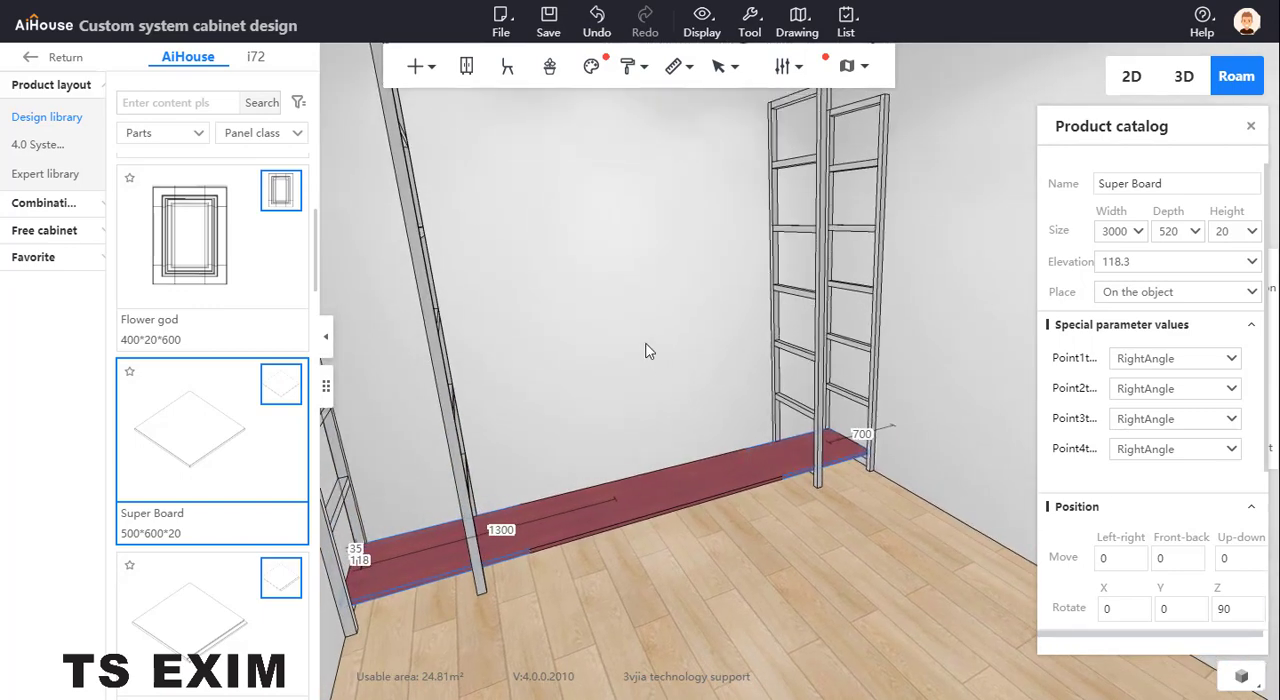
click(741, 271)
Duplicate the bottom Super Board sideways past its right end and select the copy
drag(719, 276, 715, 320)
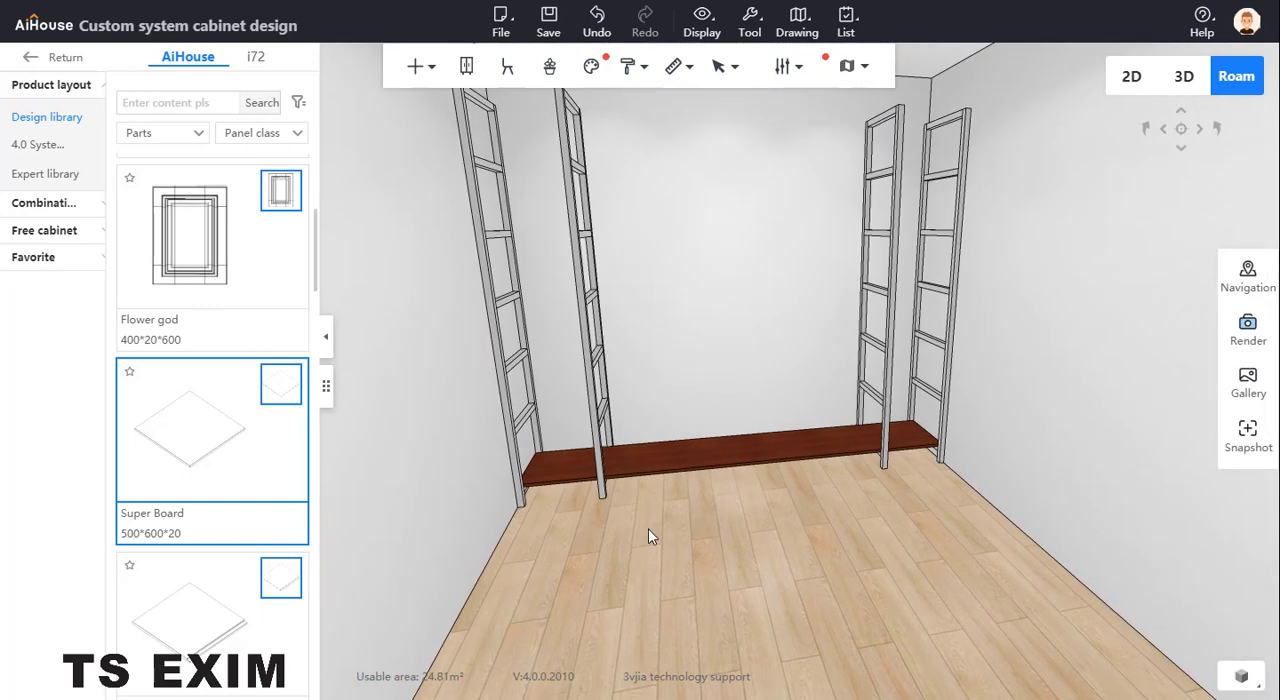
click(757, 452)
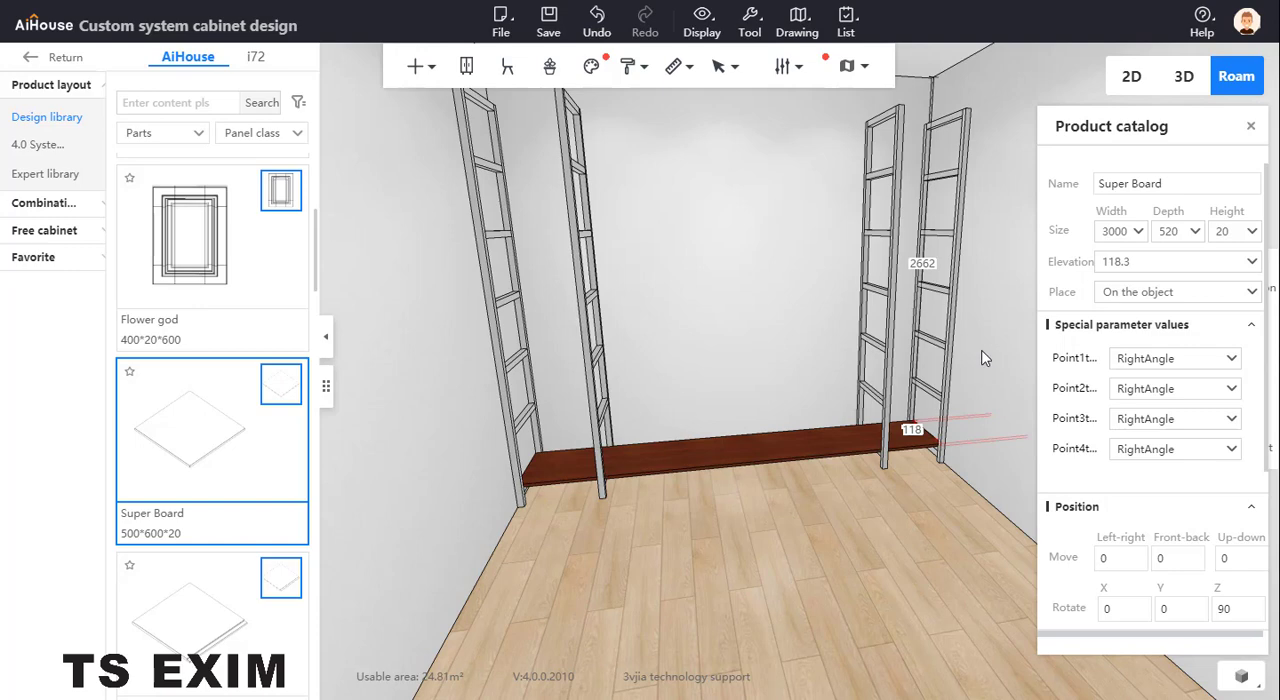
drag(997, 473, 688, 573)
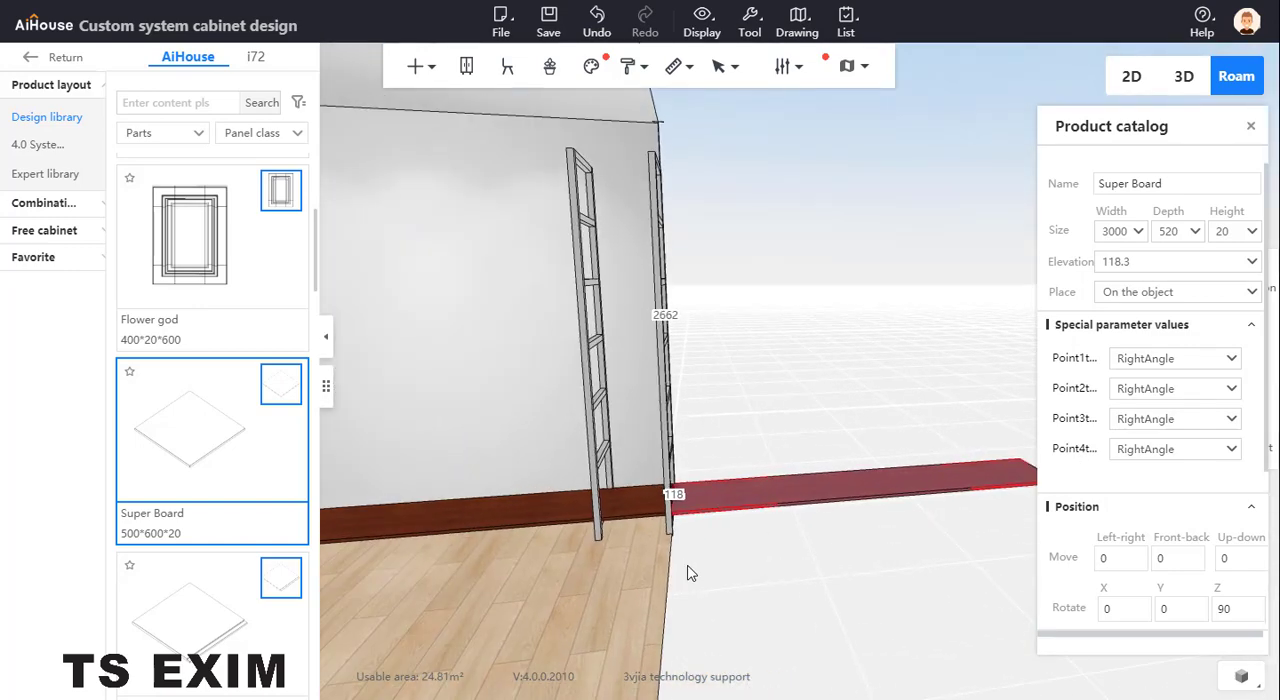
click(768, 500)
drag(868, 392, 866, 330)
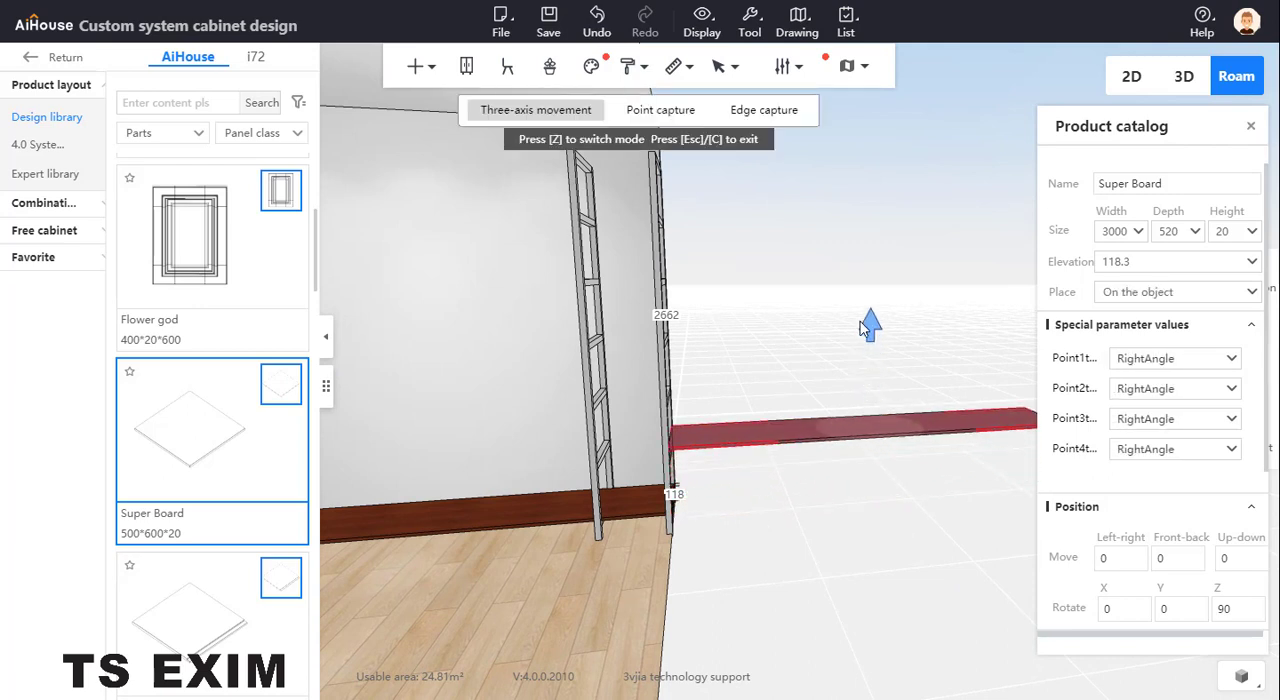
key(ctrl+z)
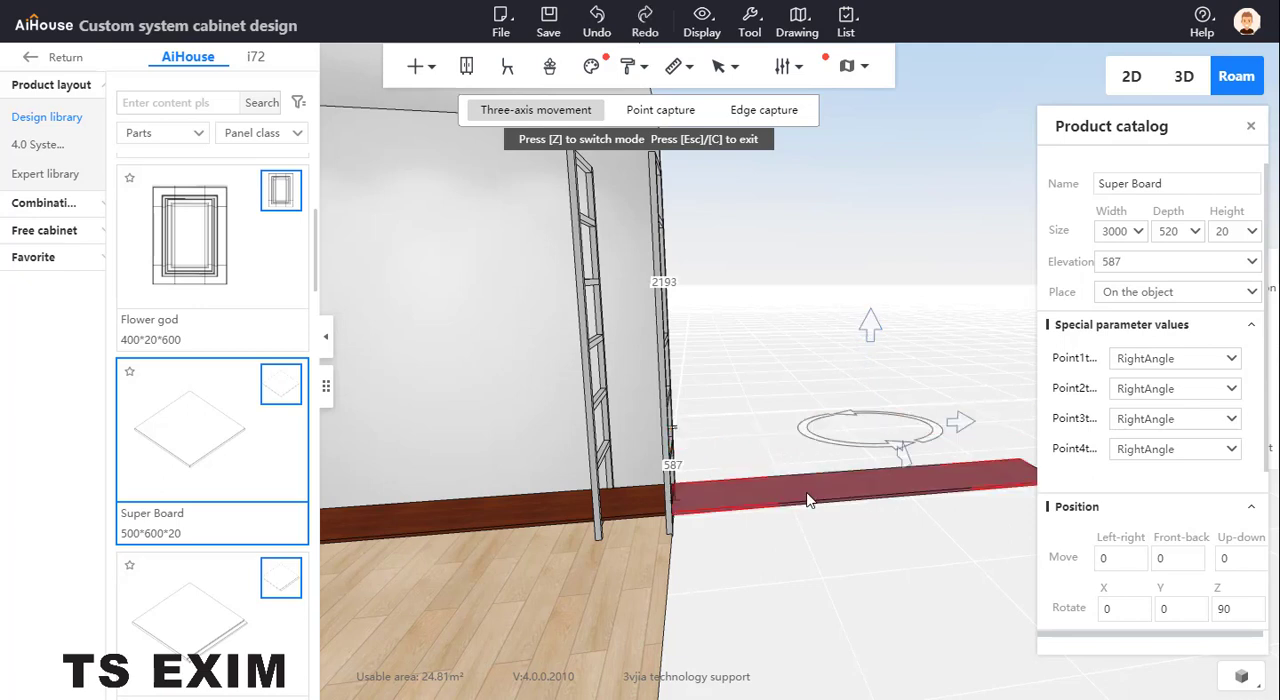
key(Escape)
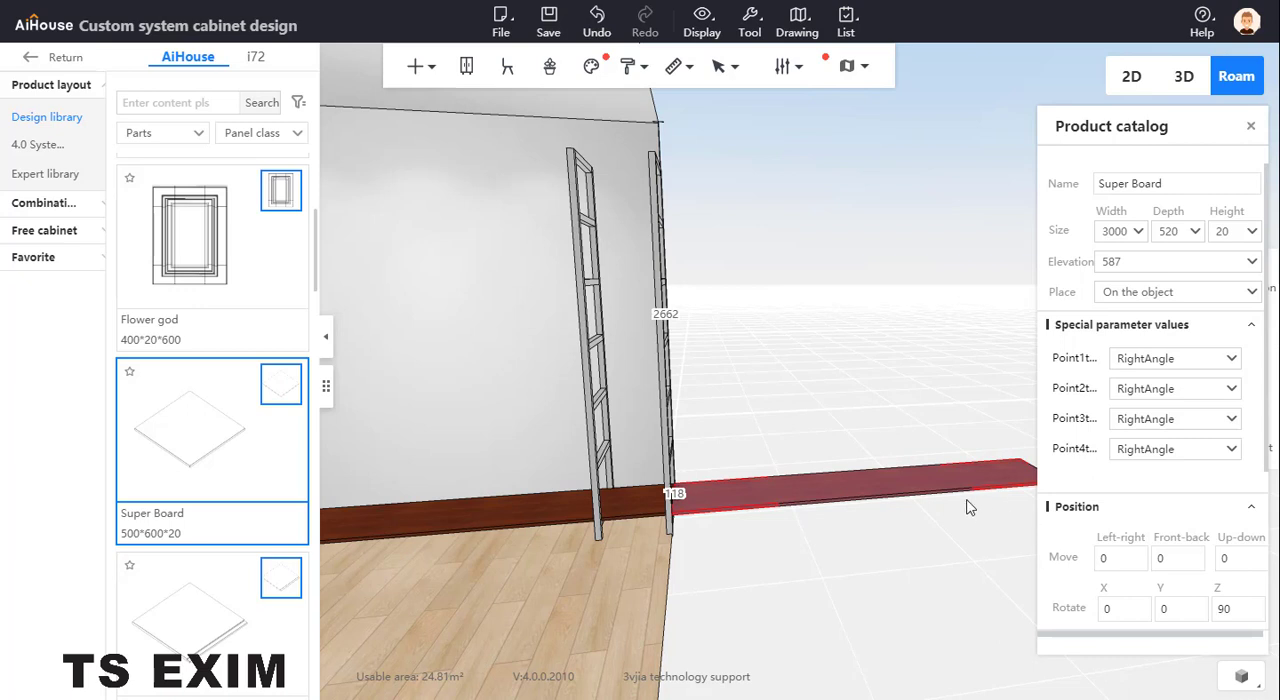
Move the copied board up by 400
click(1245, 607)
click(1236, 558)
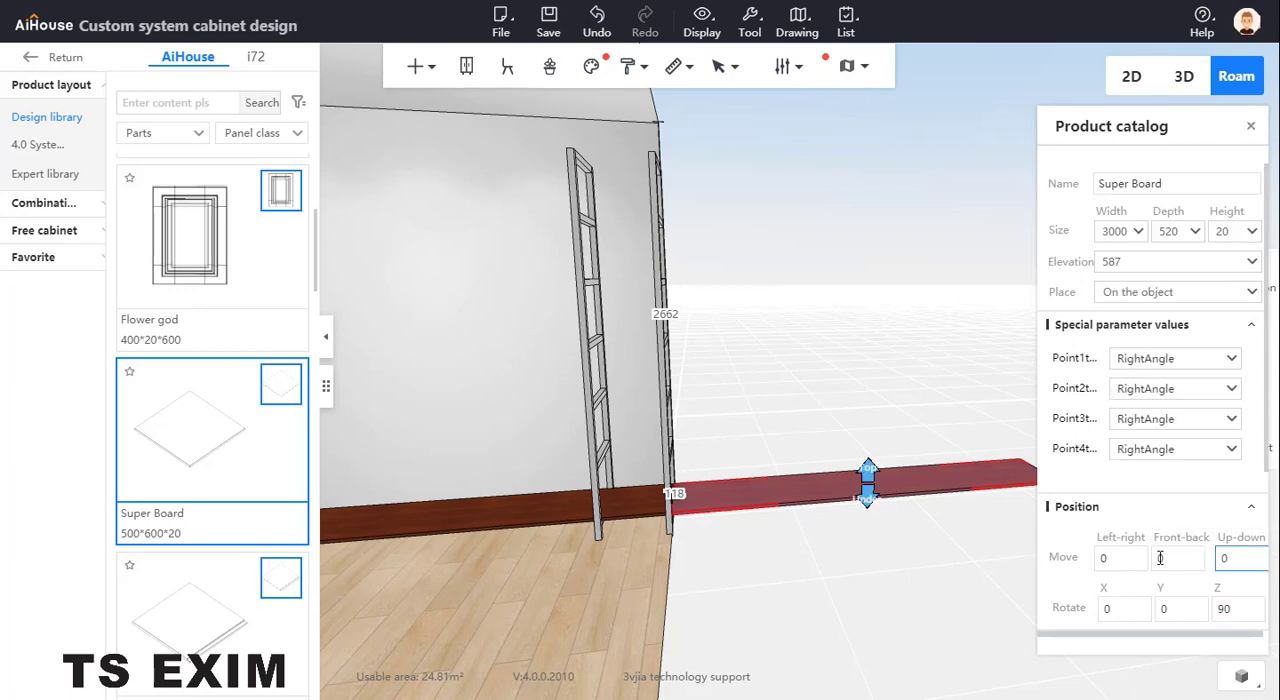
drag(1160, 558, 1145, 566)
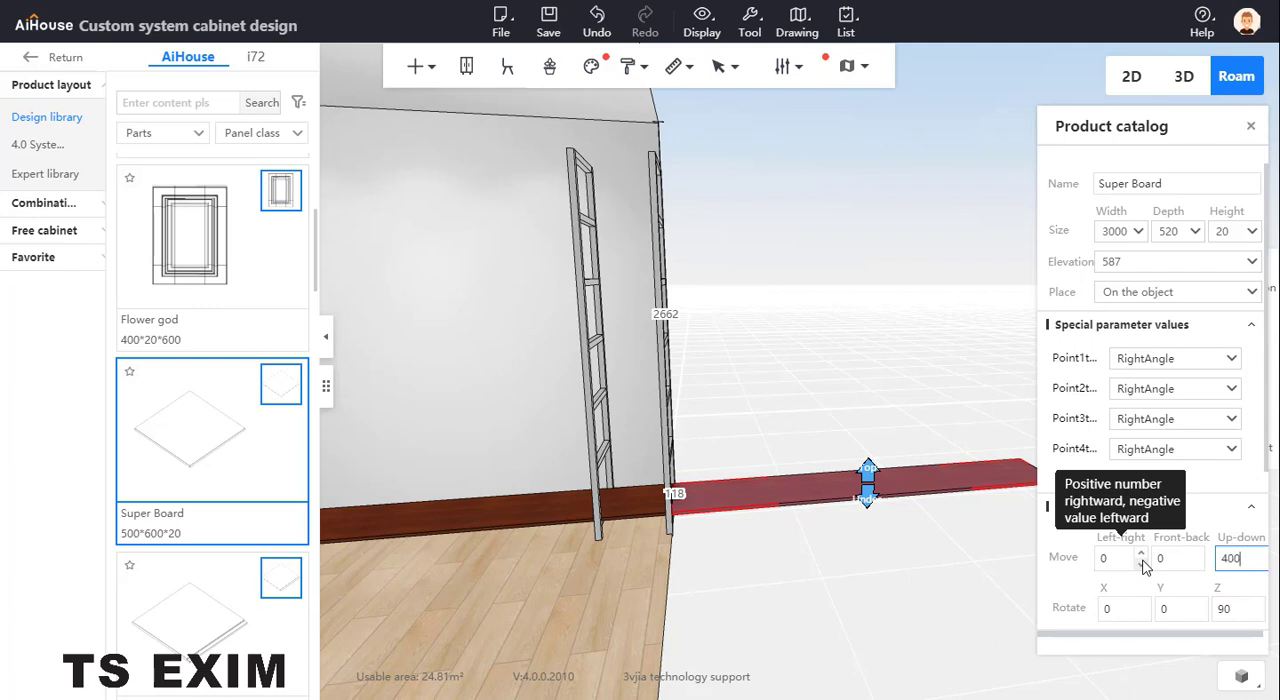
key(Return)
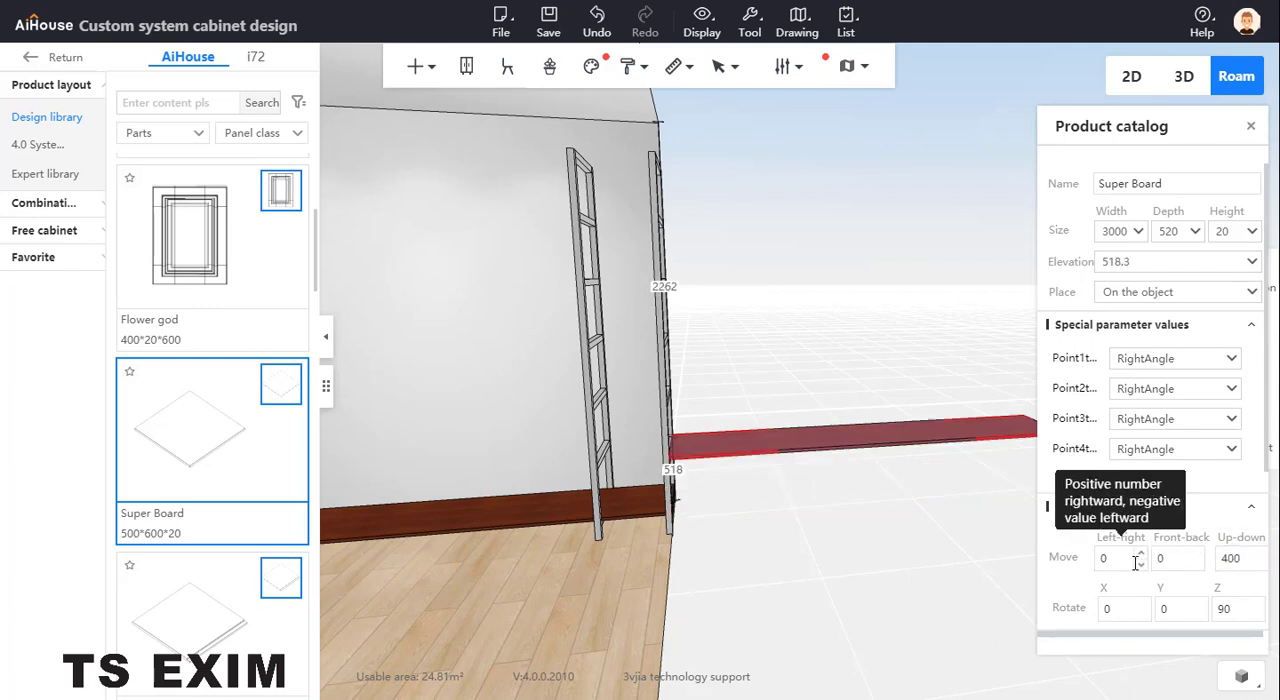
Shift the raised board 3000 to the left so it sits directly above the bottom board between the frames
drag(1130, 560, 1041, 566)
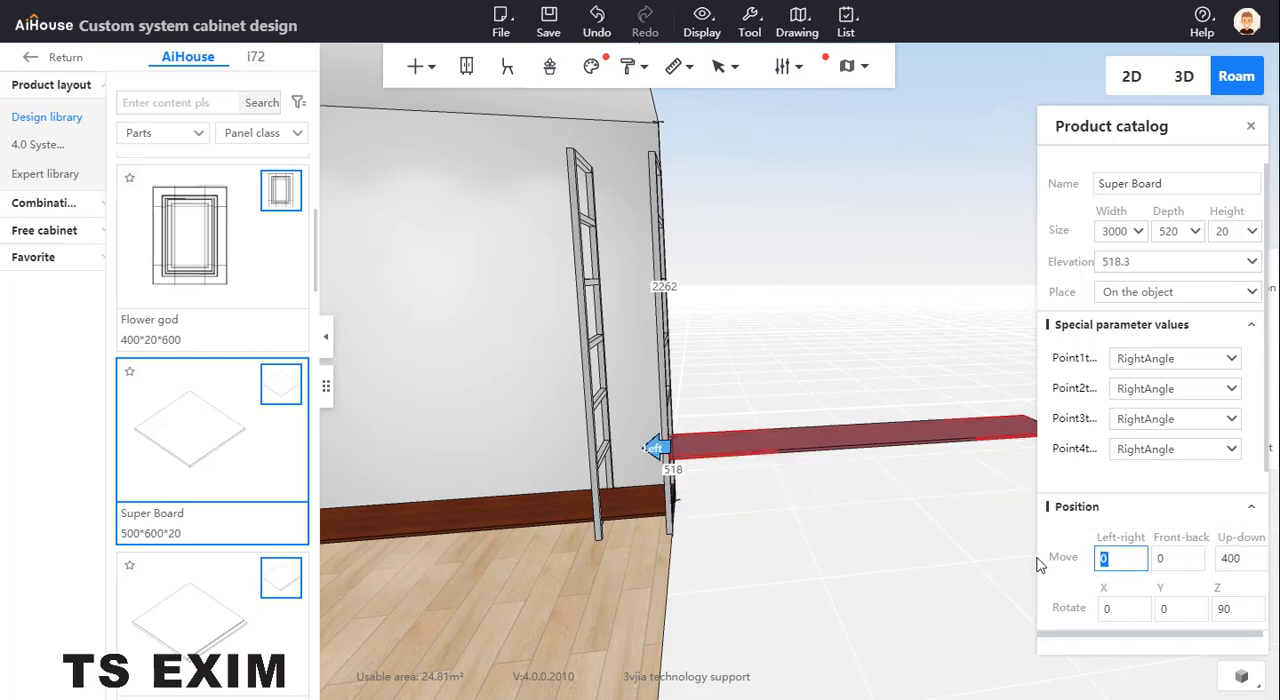
key(Return)
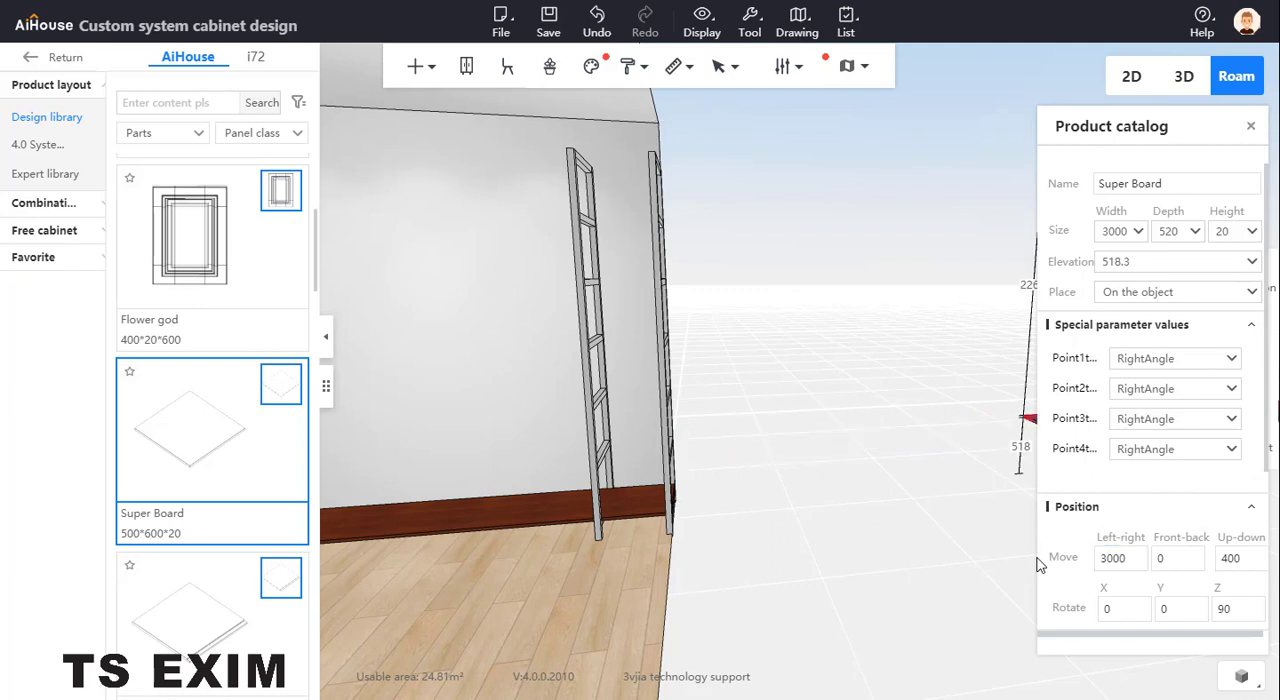
click(1112, 558)
double_click(1112, 558)
text(0)
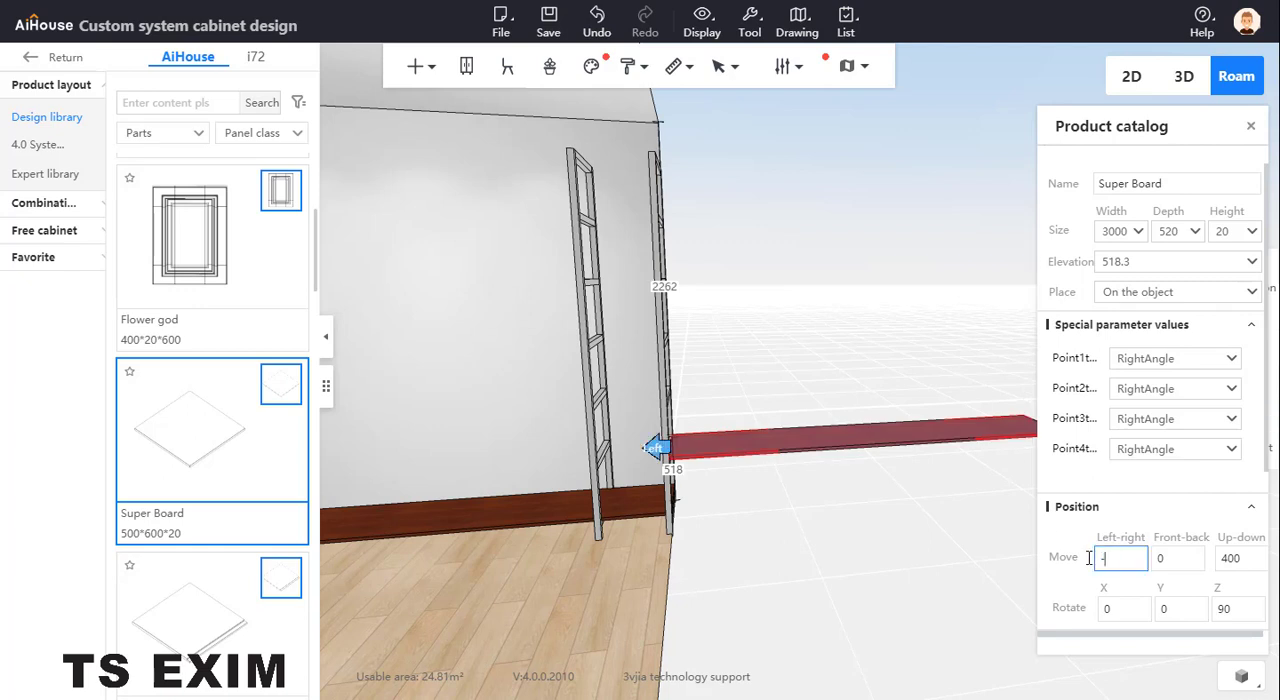
key(Return)
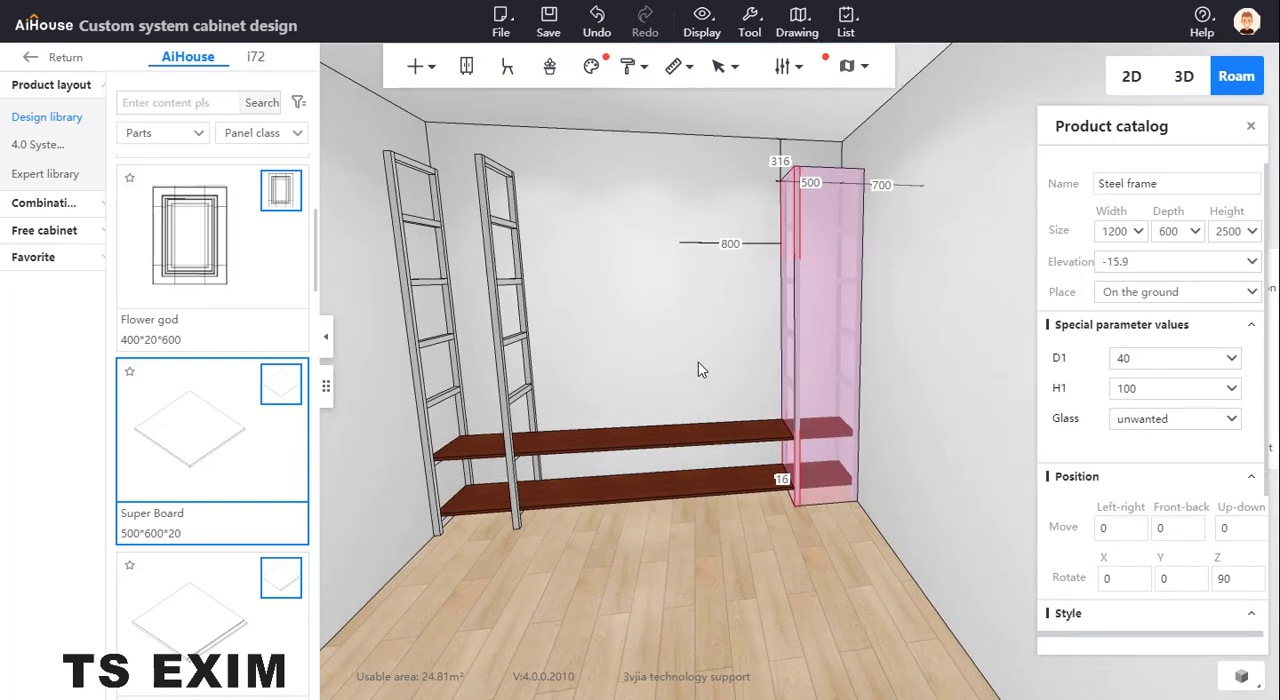
Stack a copy of the second board 400 higher, shifting it sideways by -3000 into line with the boards below
drag(688, 370, 648, 463)
click(645, 465)
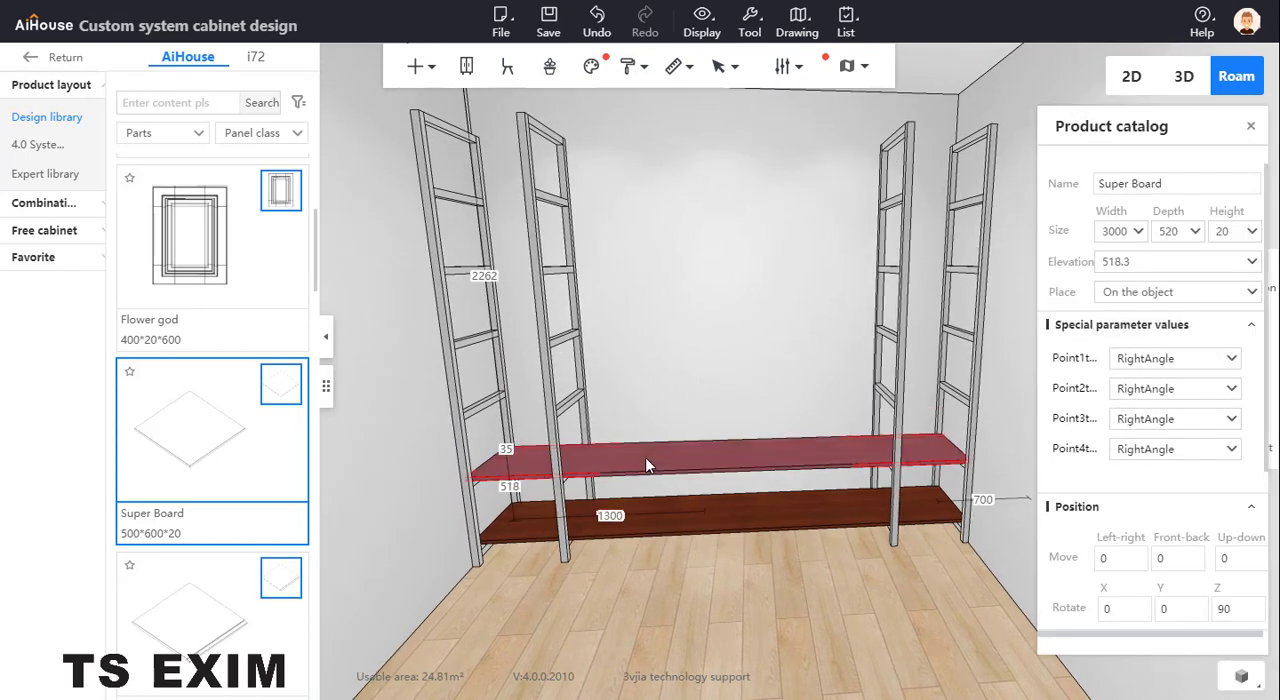
drag(645, 462, 523, 386)
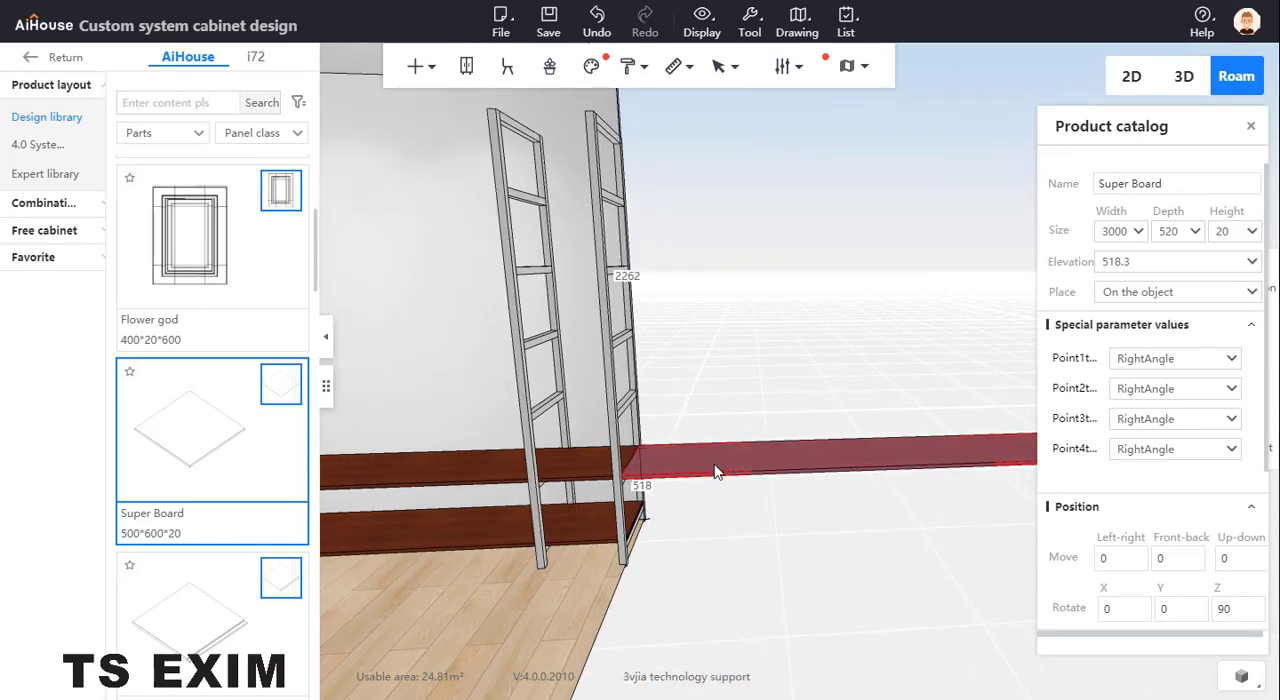
click(1241, 557)
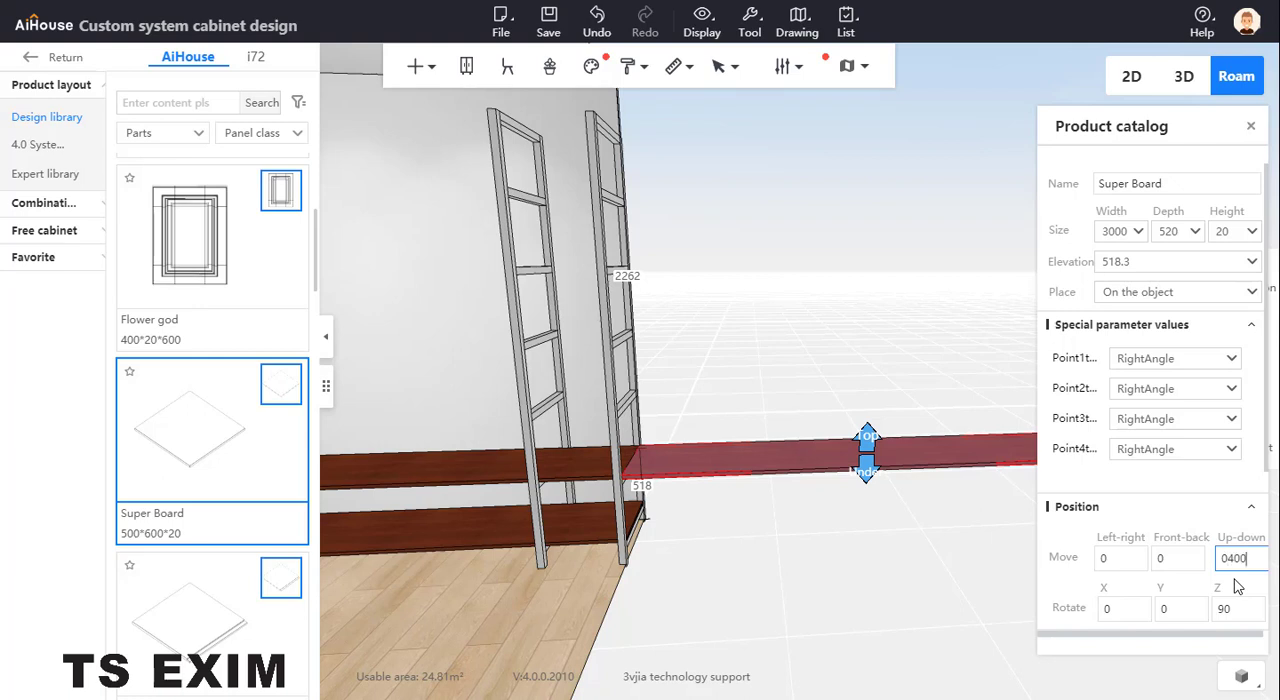
key(Return)
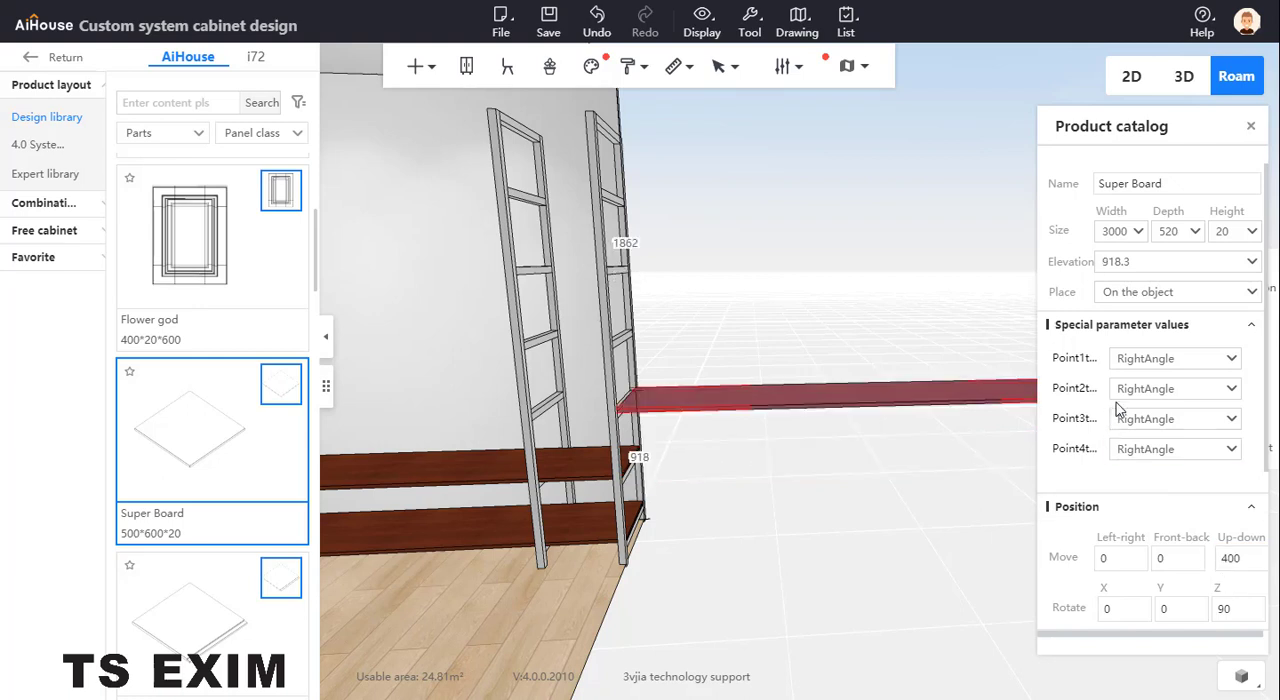
click(1117, 558)
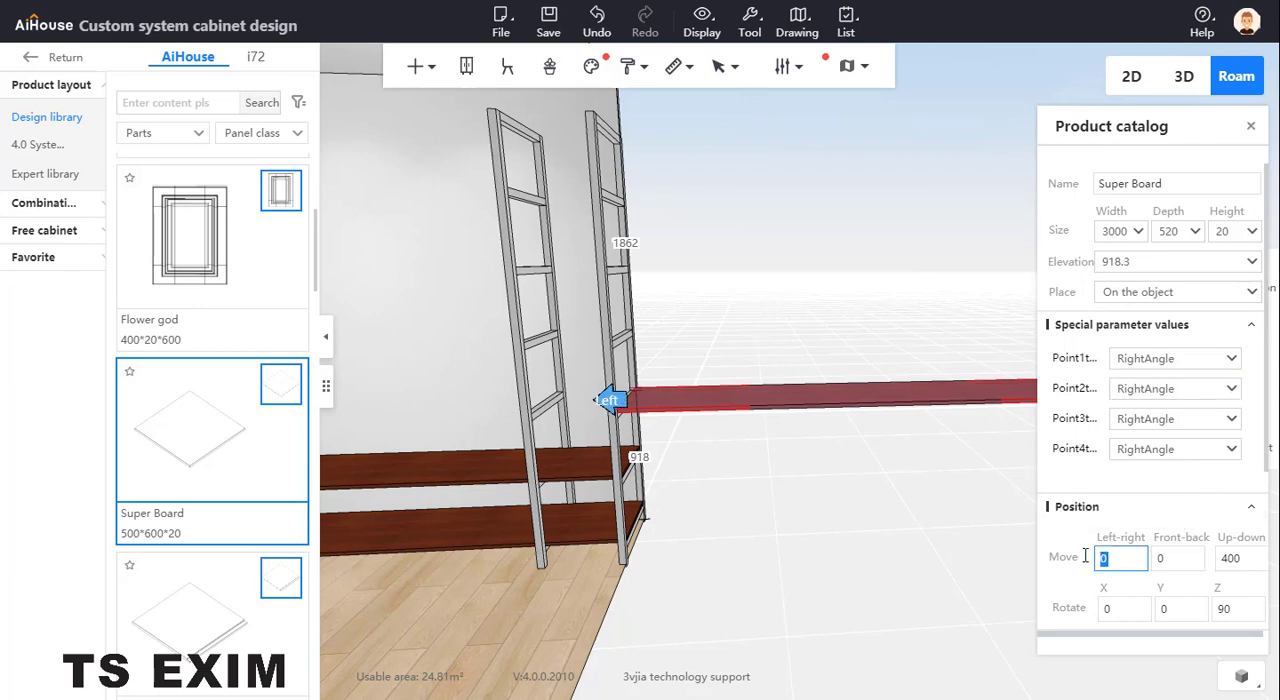
key(Return)
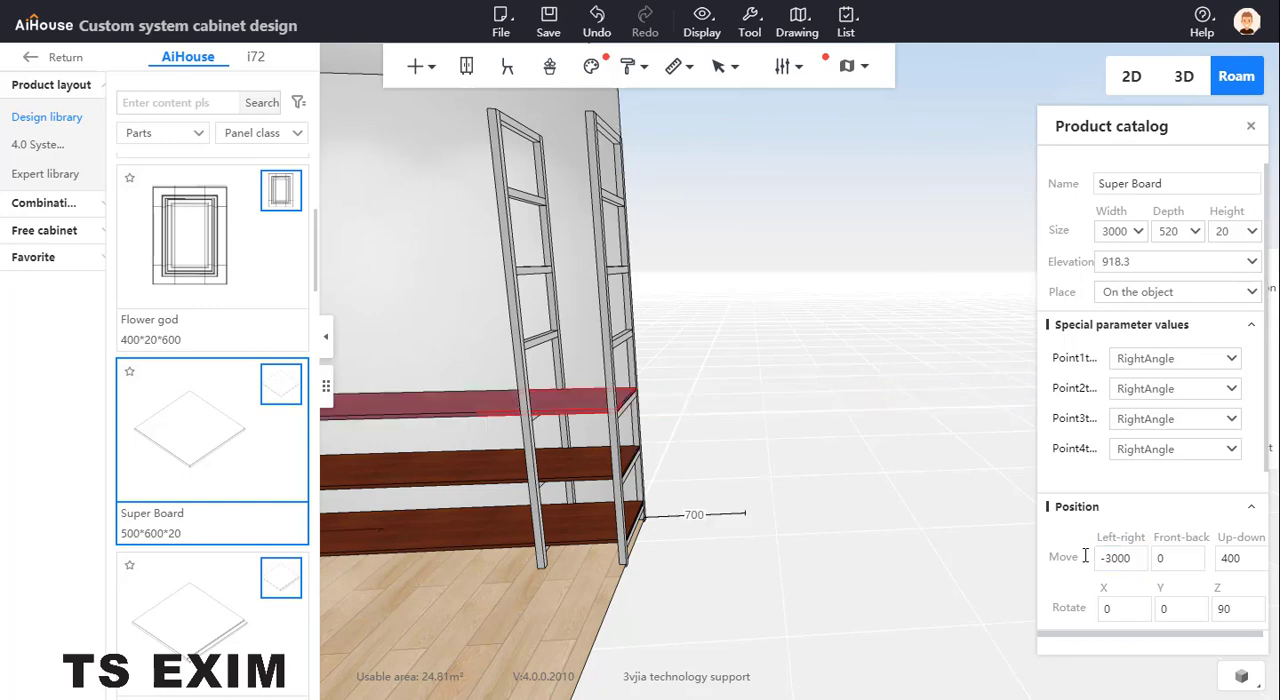
Set the third board's width to 500 so it spans only the left pair of frames
right_drag(480, 318, 633, 404)
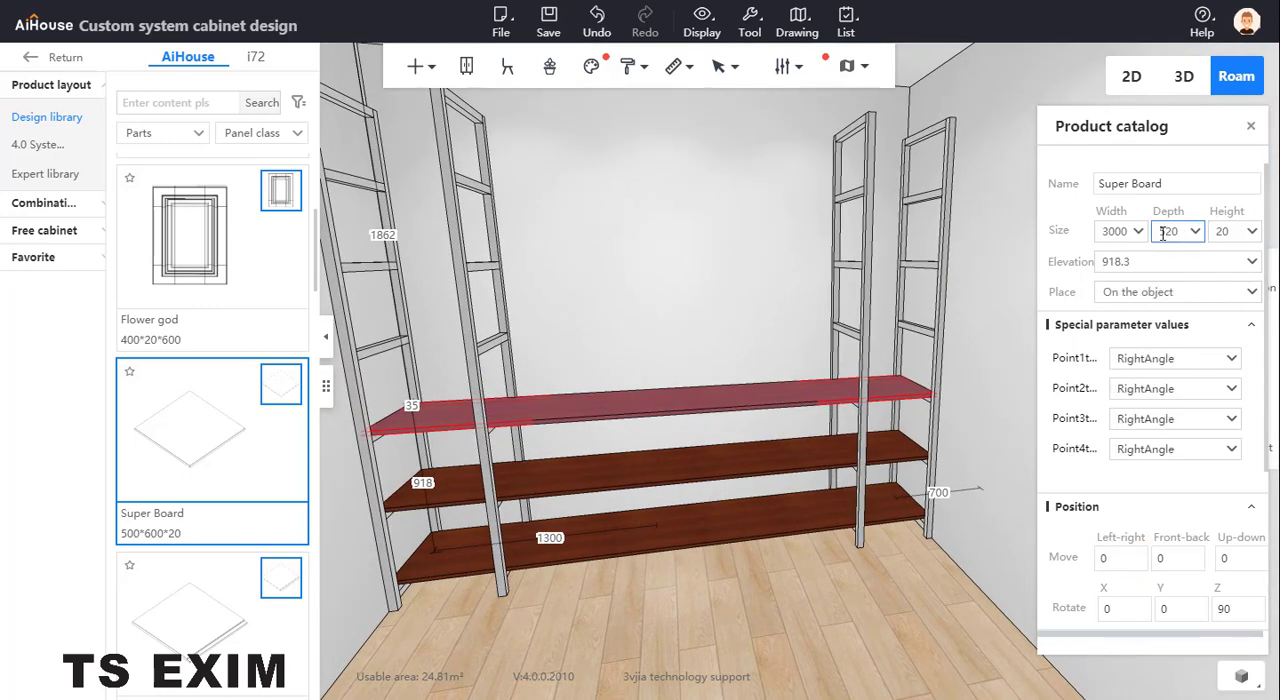
drag(1129, 231, 1053, 231)
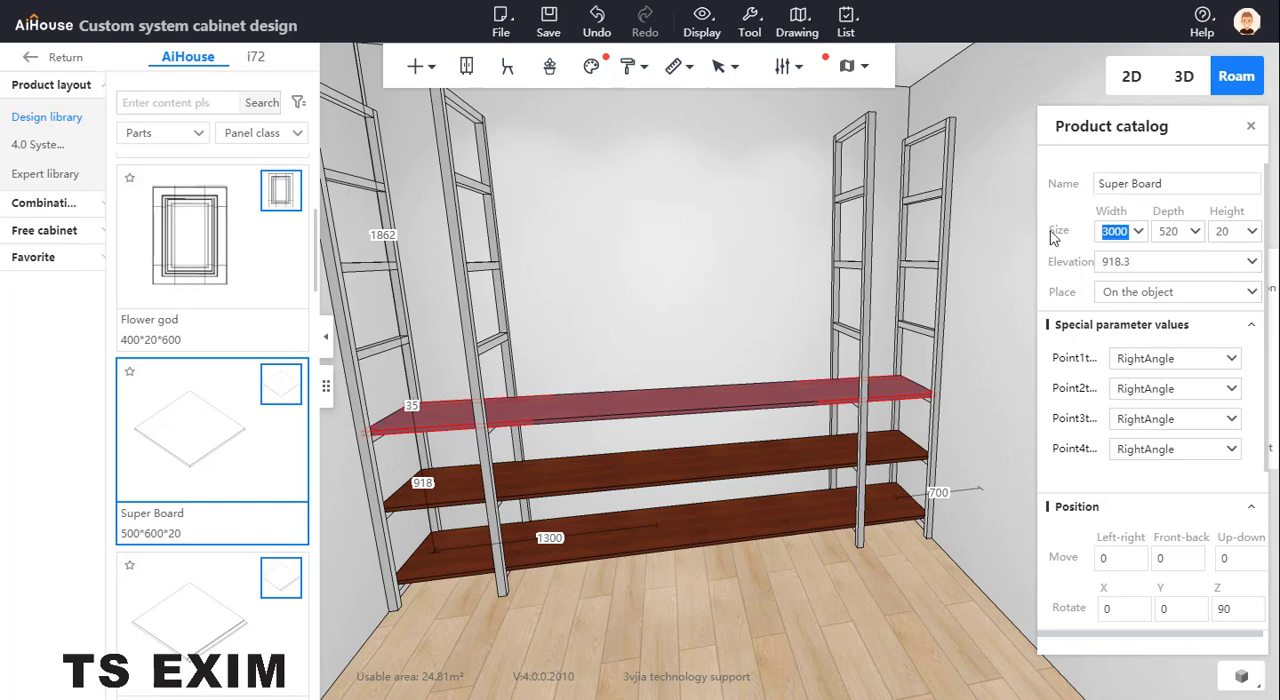
text(500)
key(Return)
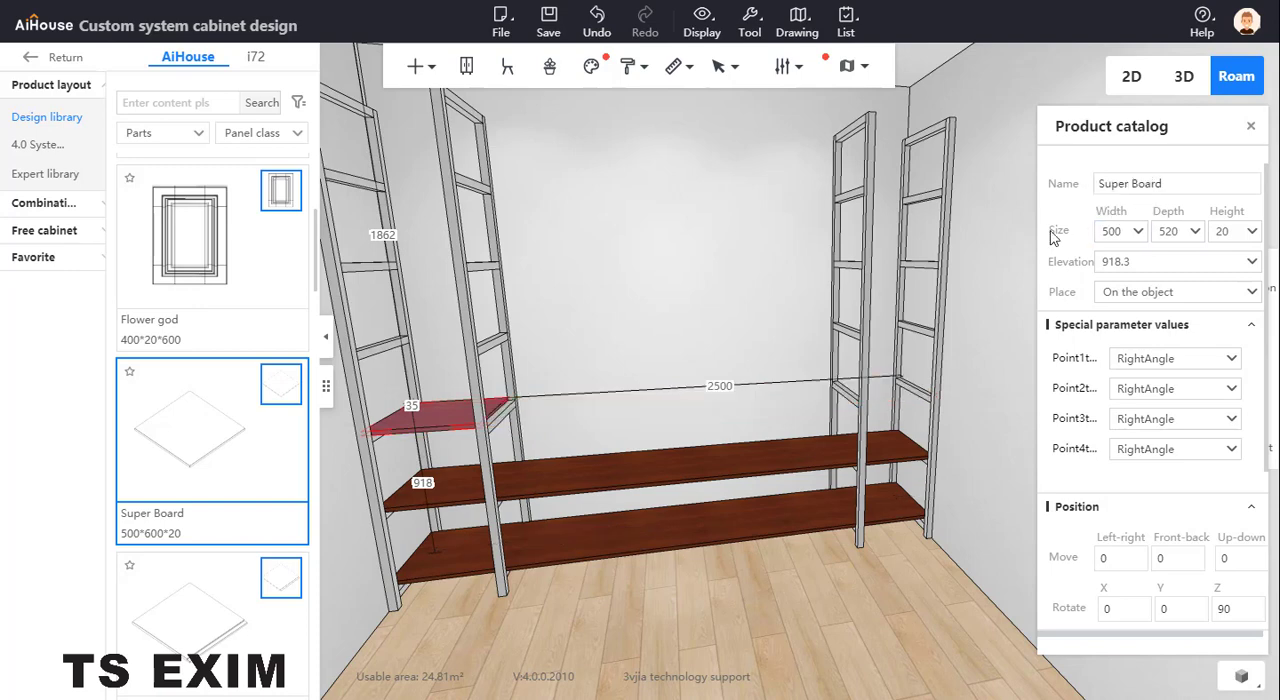
Check the second frame's part dimensions, and extend the short board's width by 40 to 540 to reach the frame's outer face
right_drag(692, 296, 657, 423)
scroll(778, 348, up, 1)
scroll(731, 373, up, 3)
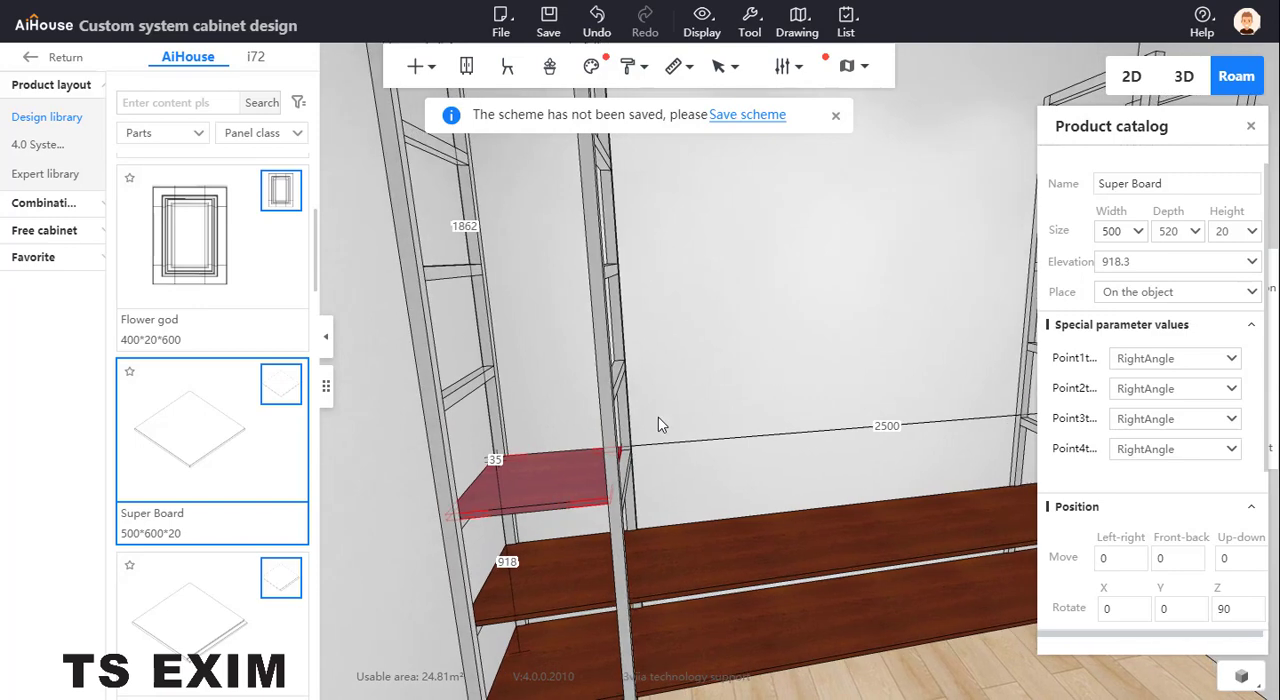
click(626, 424)
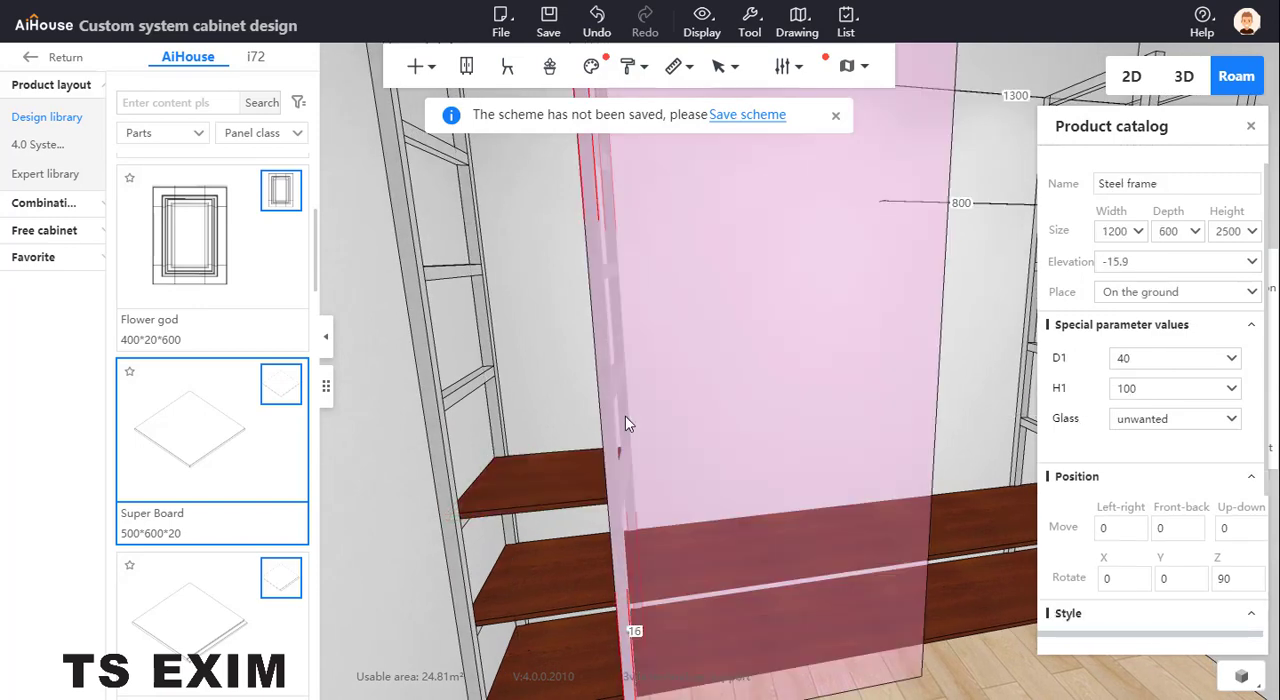
double_click(605, 445)
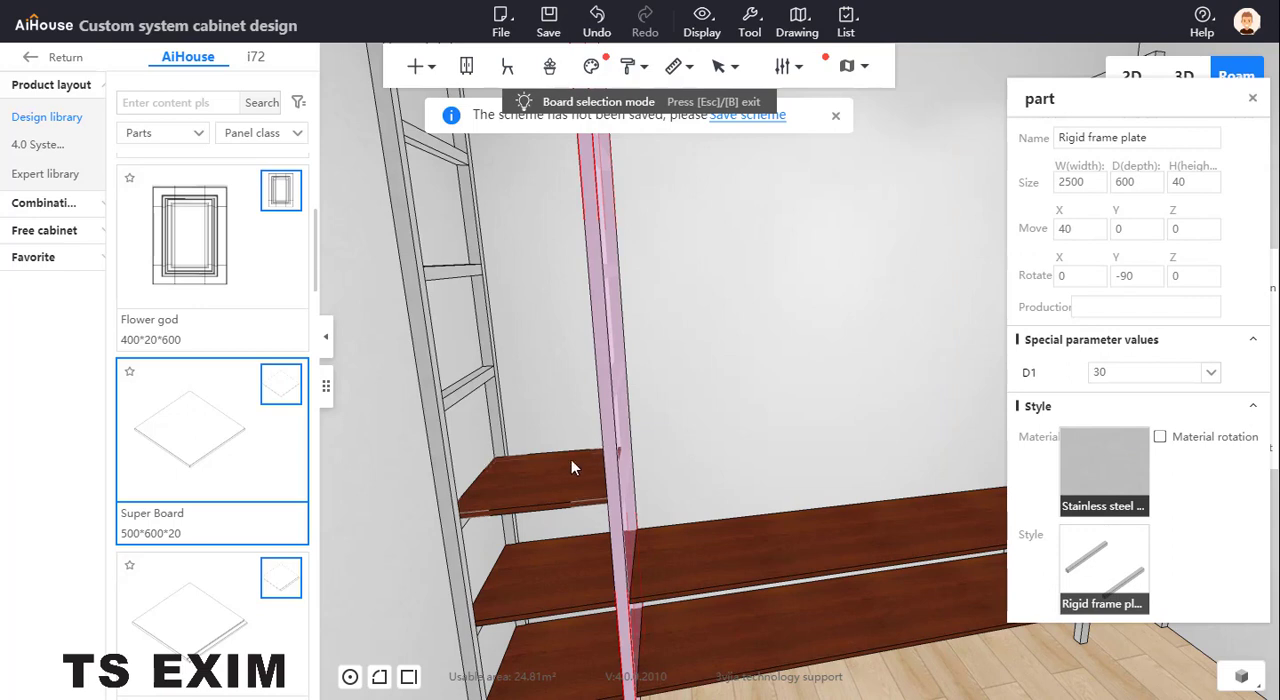
click(571, 460)
key(Escape)
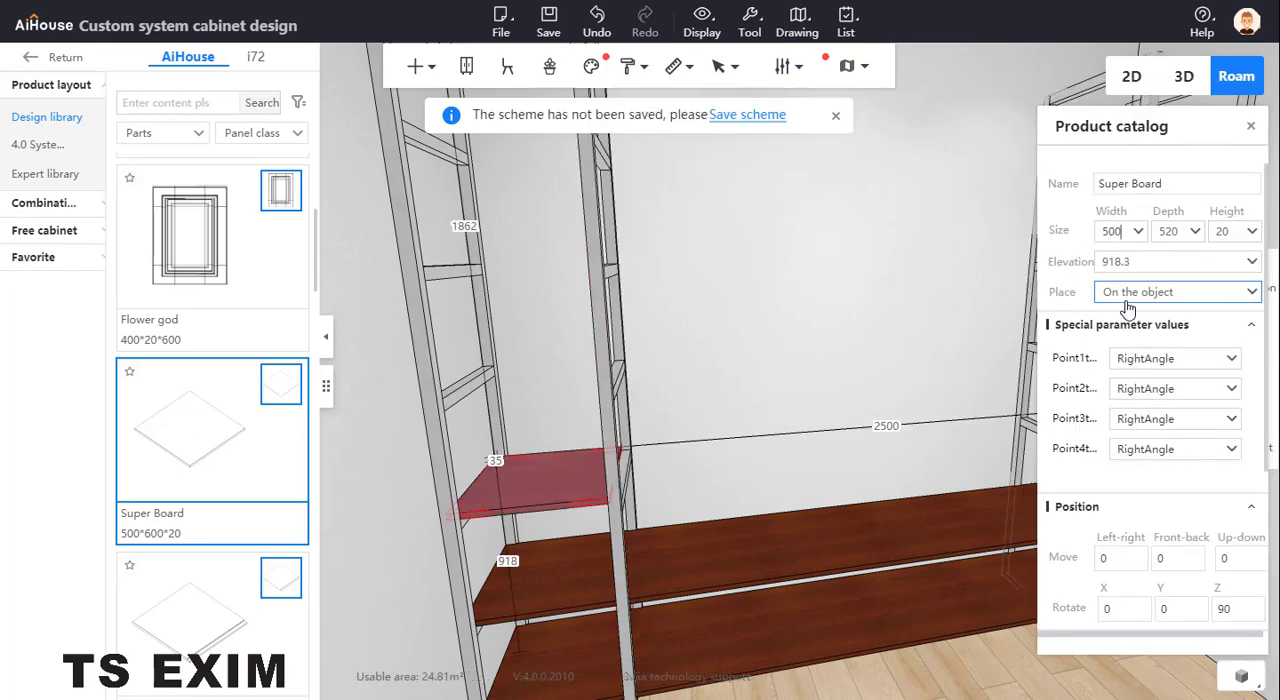
text(+40)
key(Return)
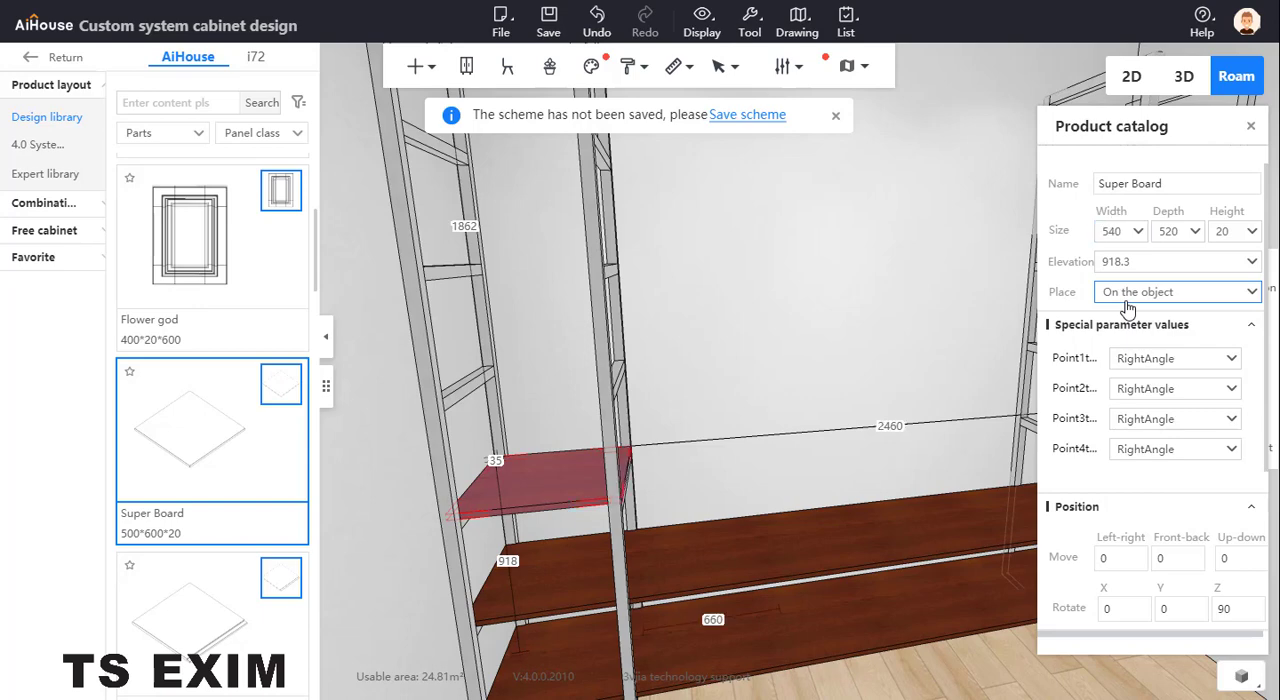
Duplicate the 540-wide board to its right and select the copy
click(680, 435)
click(566, 477)
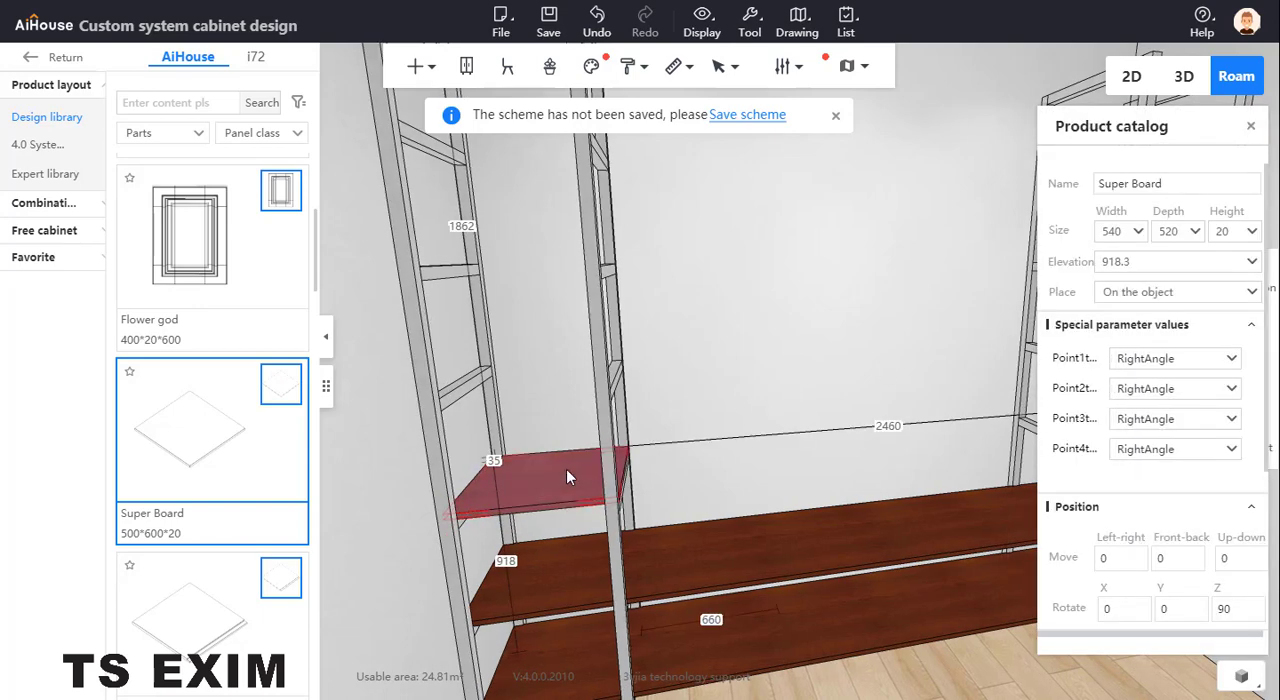
key(ctrl+Right)
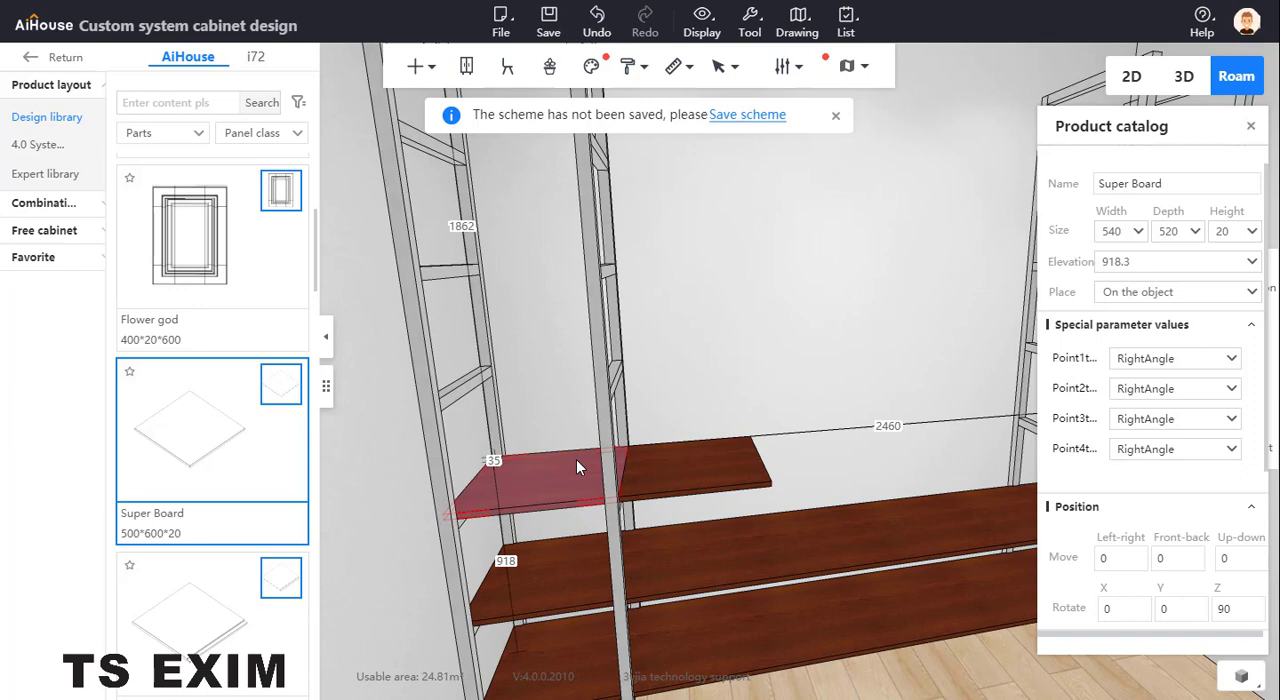
click(727, 460)
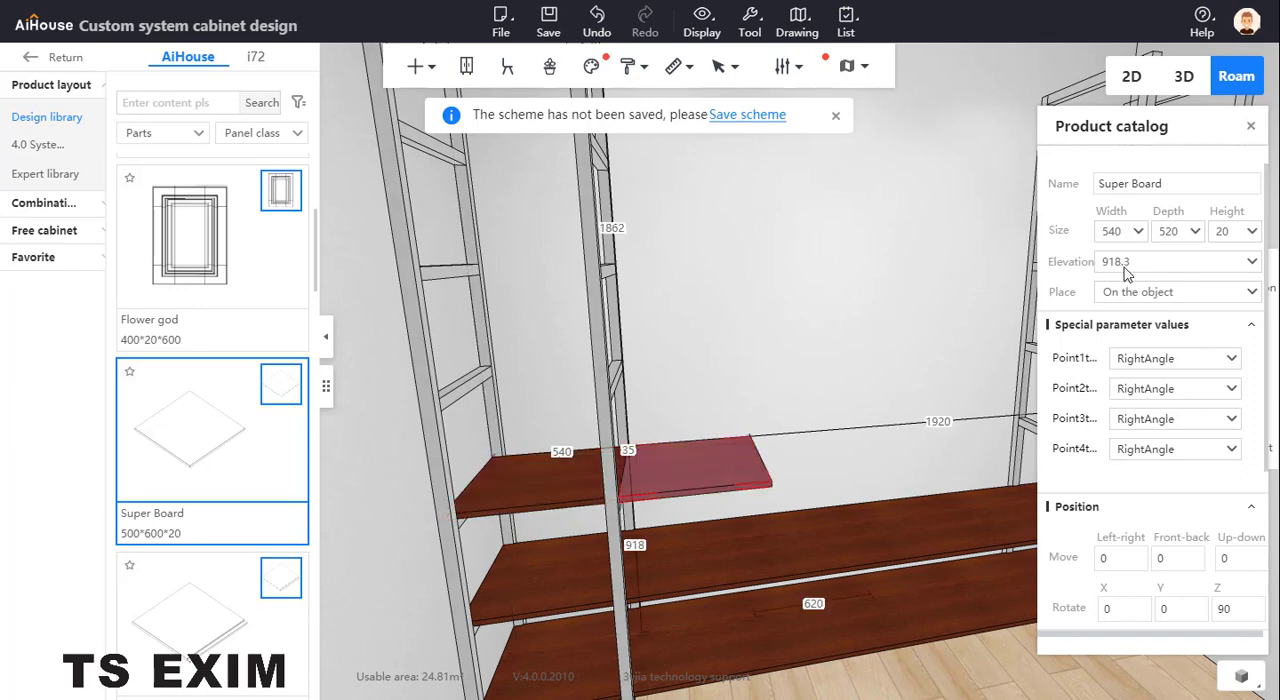
Set the copy's distance to the right end to 0 so it sits between the right pair of frames
click(1240, 557)
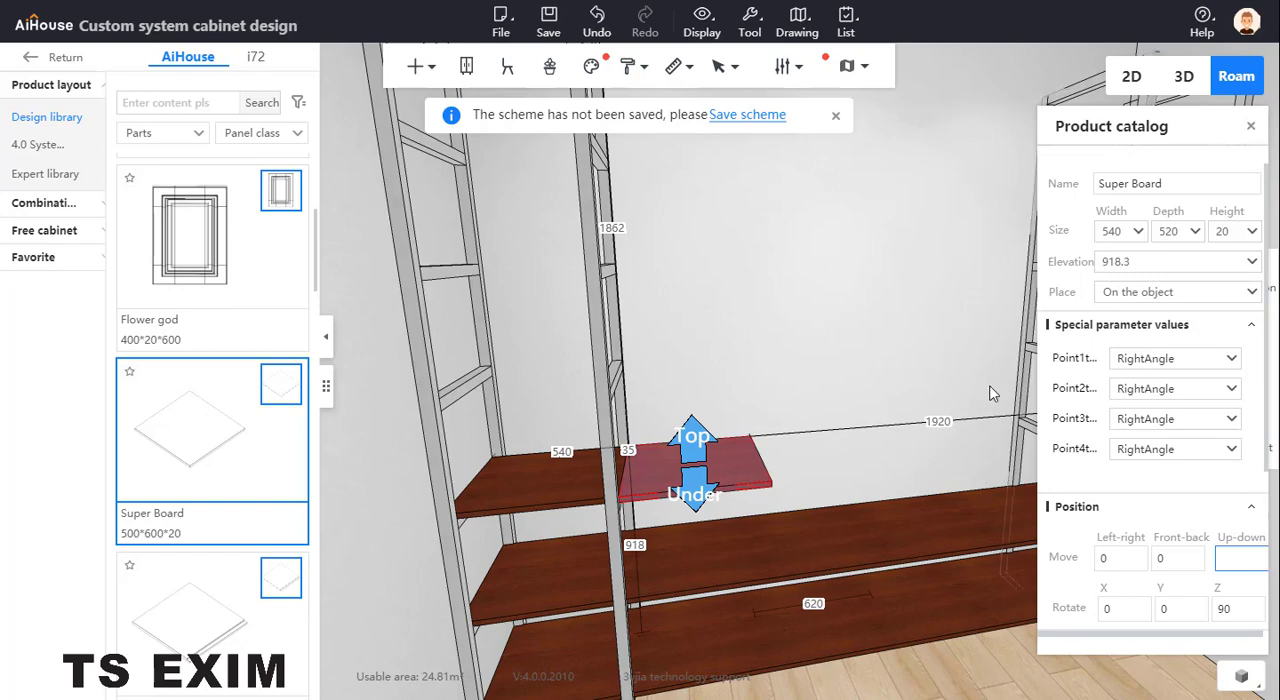
drag(862, 345, 696, 396)
click(657, 395)
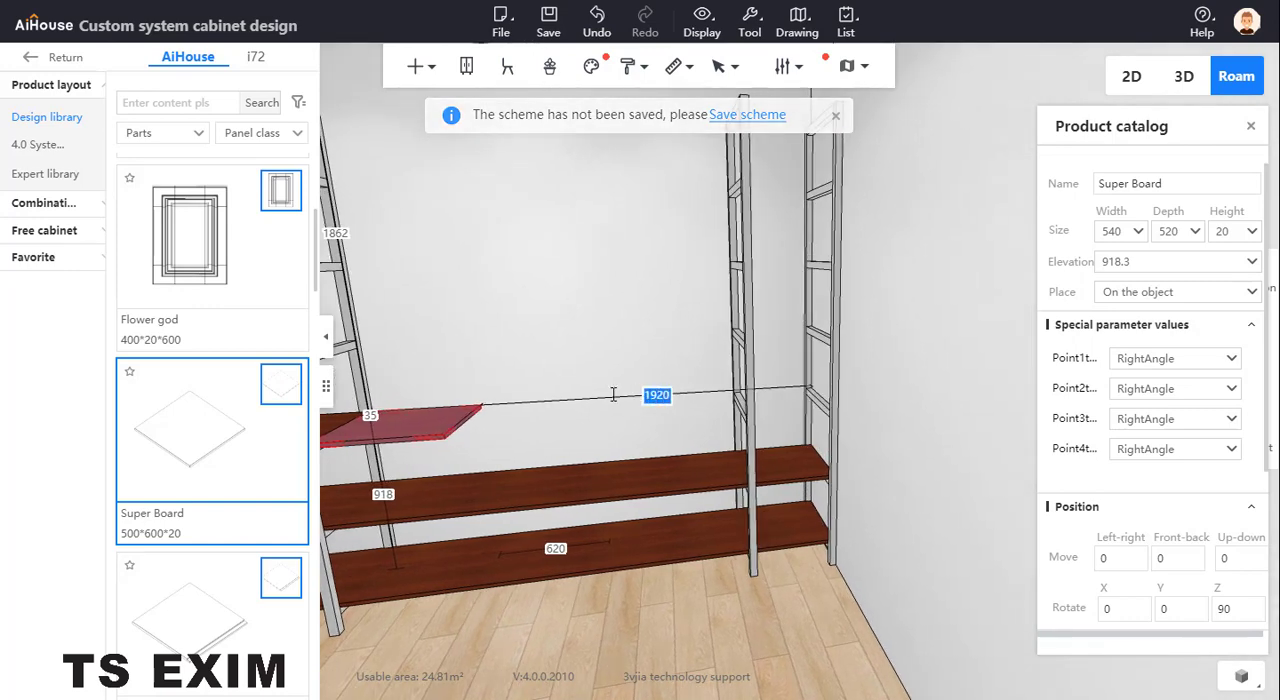
text(0)
key(Return)
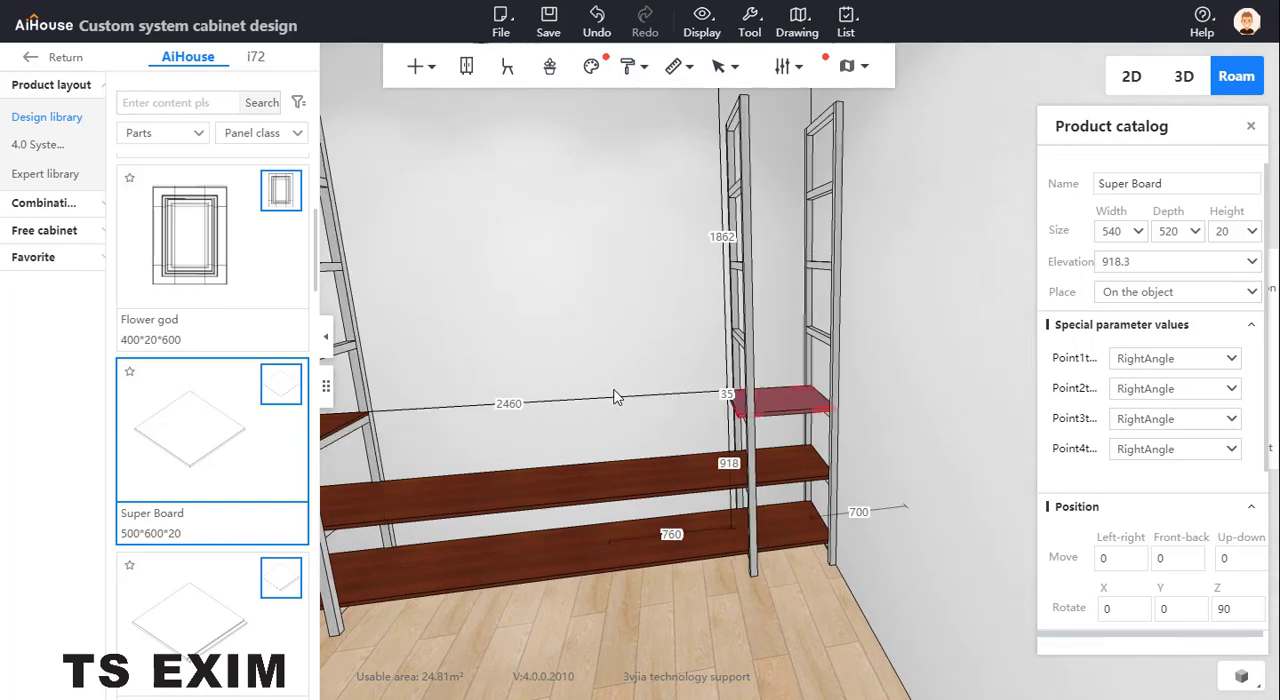
Return to the short board in the left pair of frames and create another copy of it on its right side
drag(658, 386, 762, 350)
scroll(653, 386, up, 3)
scroll(660, 498, up, 3)
scroll(659, 496, down, 2)
scroll(711, 440, down, 3)
click(682, 434)
scroll(681, 434, down, 3)
scroll(721, 369, down, 1)
click(581, 460)
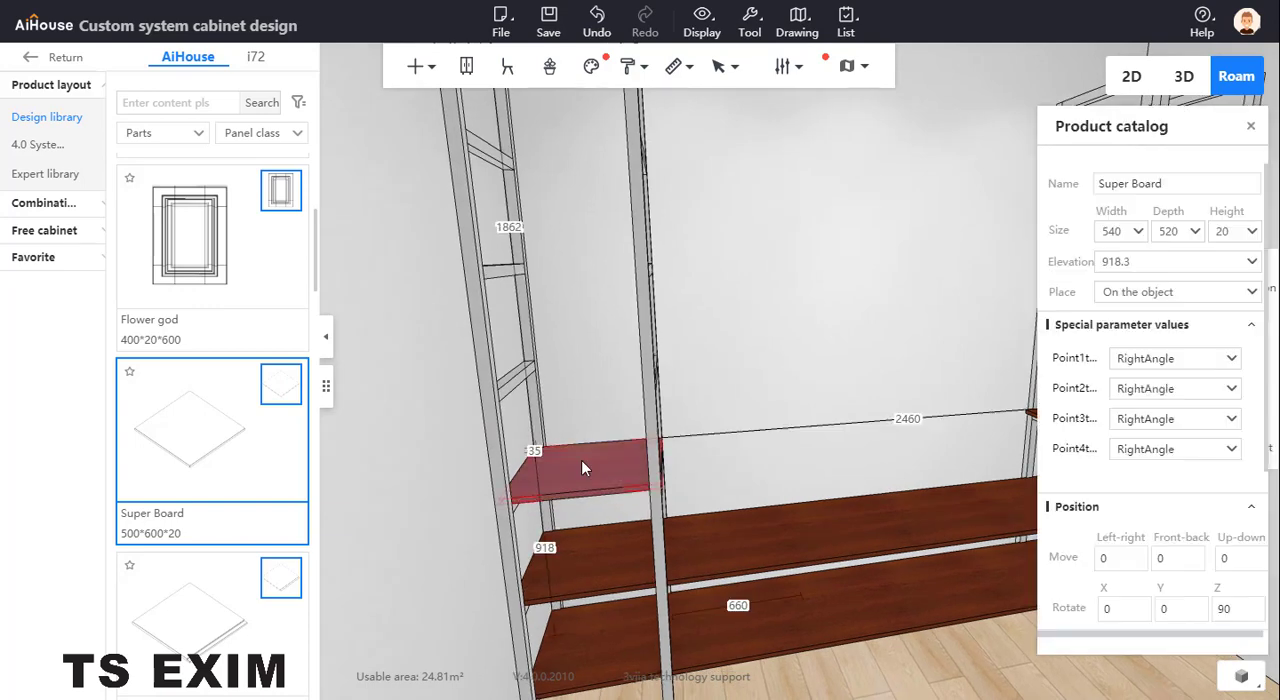
key(ctrl+v)
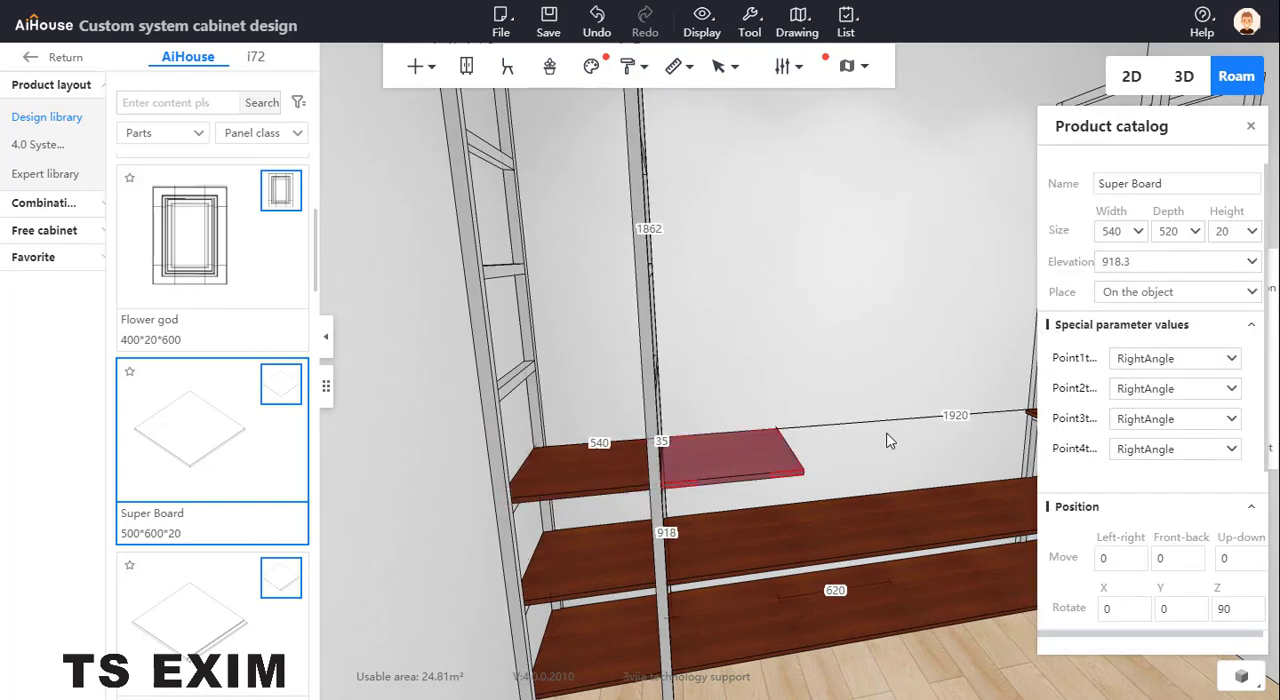
Raise the copied short board by 400 and set its distance to the left end to 0 so it sits between the left pair of frames
double_click(1220, 559)
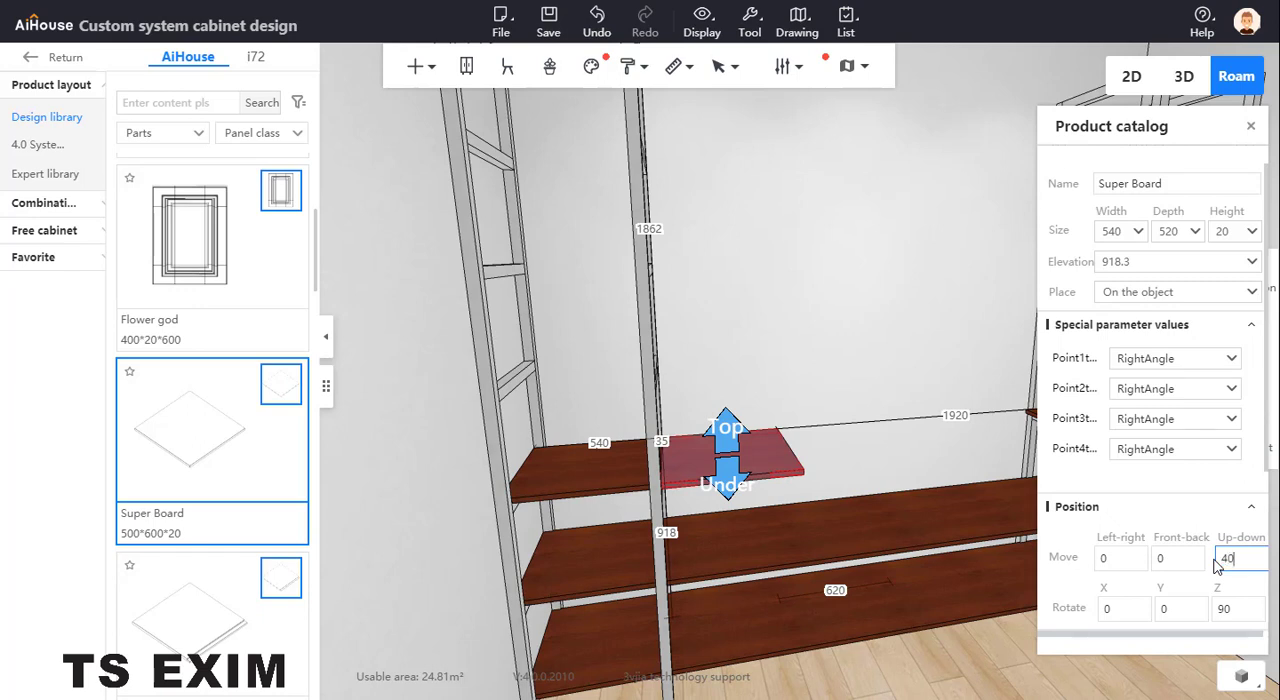
text(400)
key(Return)
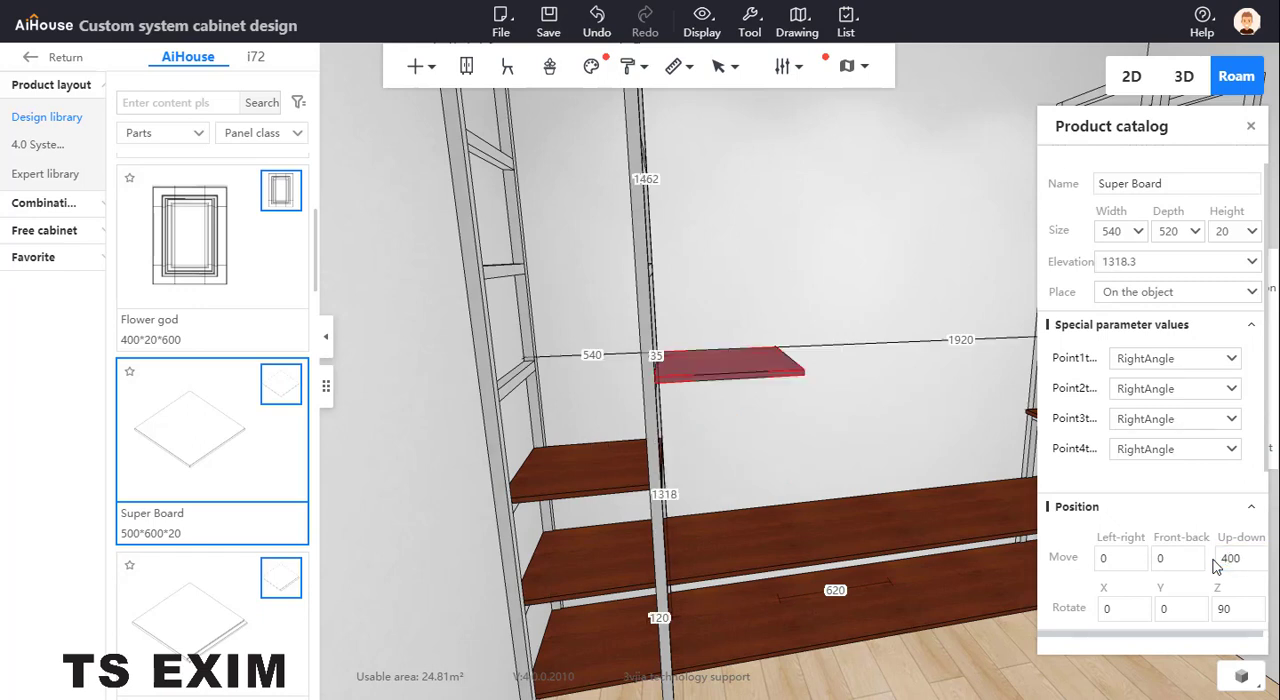
click(593, 354)
text(0)
key(Return)
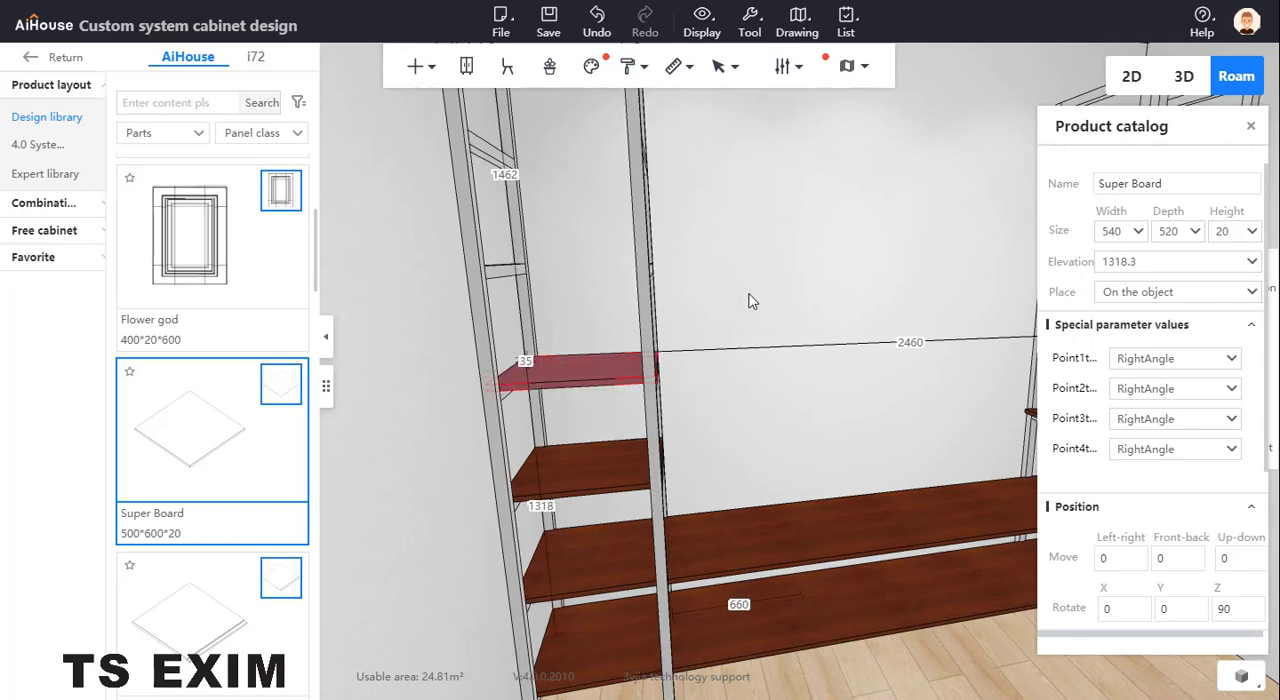
middle_drag(751, 300, 618, 286)
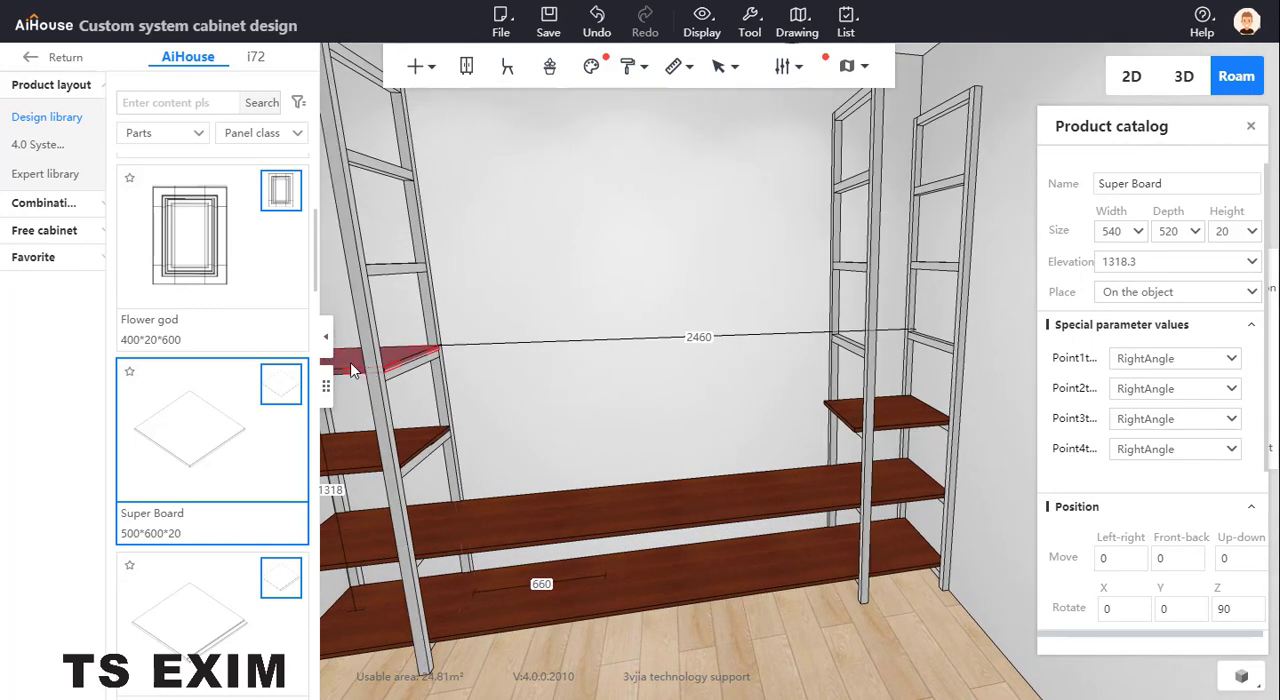
Duplicate the raised short board to its right and set the copy's distance to the right end to 0, between the right pair of frames
key(ctrl+z)
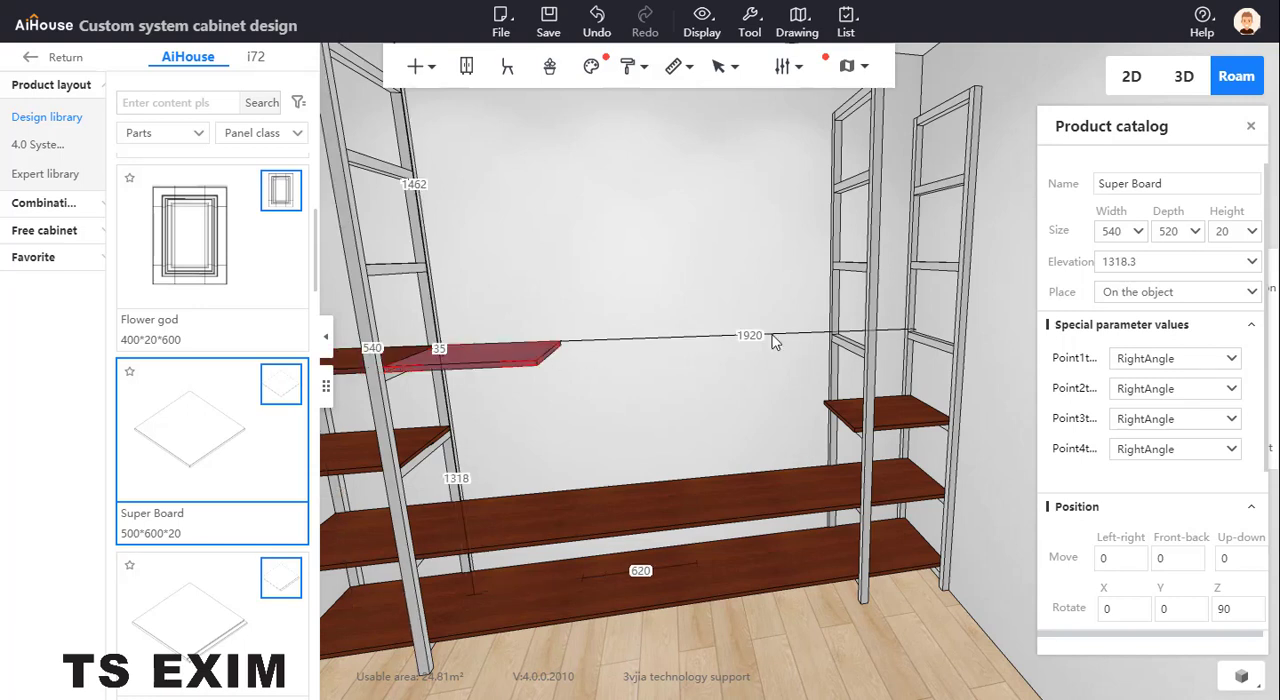
drag(760, 334, 721, 331)
text(0)
key(Return)
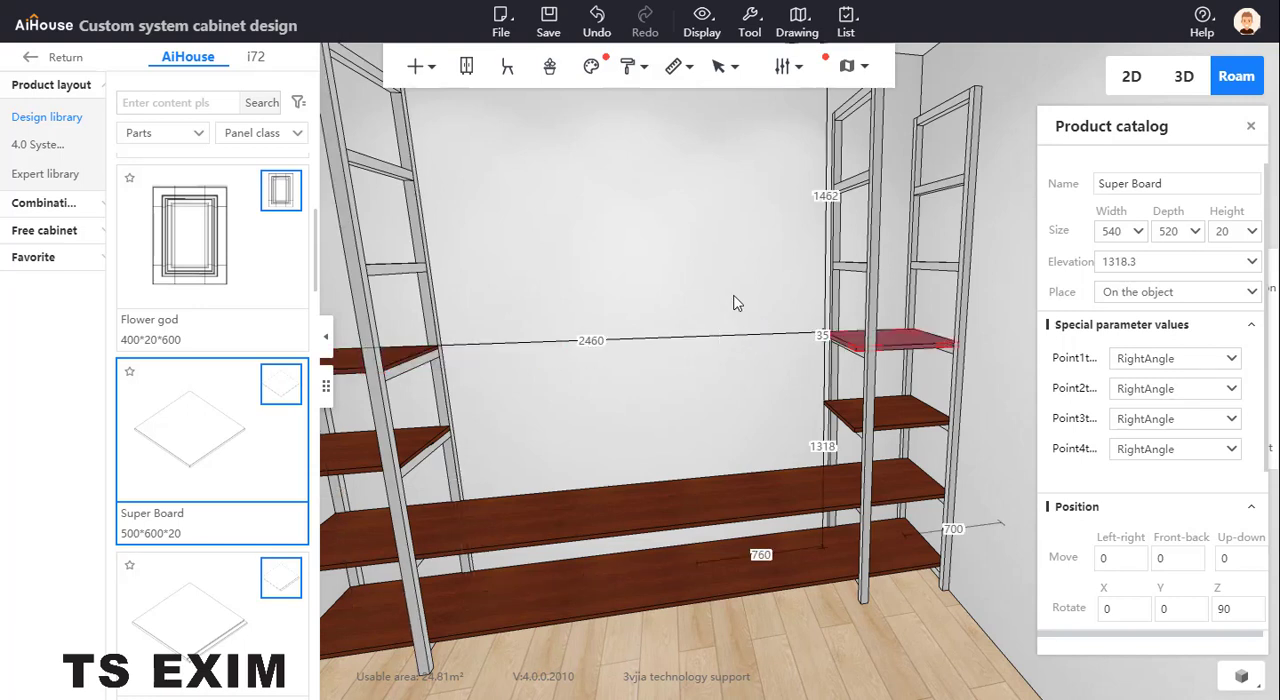
click(733, 296)
Check the reference photo, duplicate the upper full-width board to its right, and raise the copy by 1200
drag(0, 100, 655, 78)
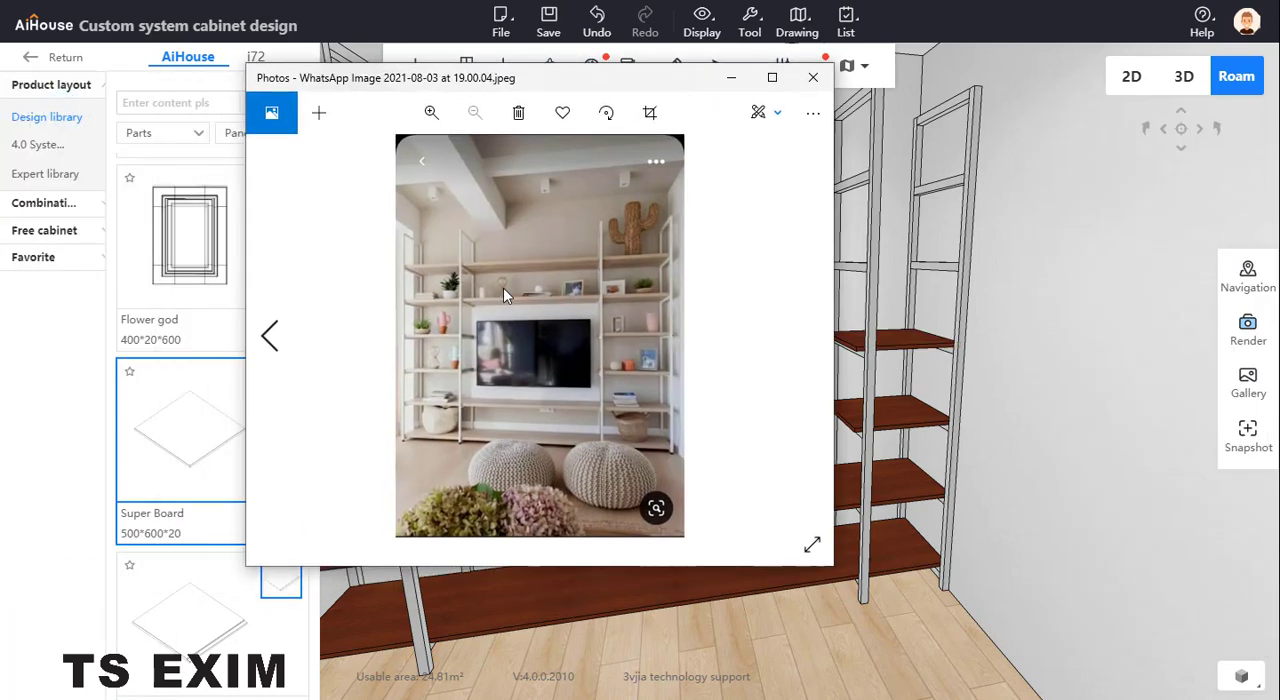
drag(557, 80, 0, 190)
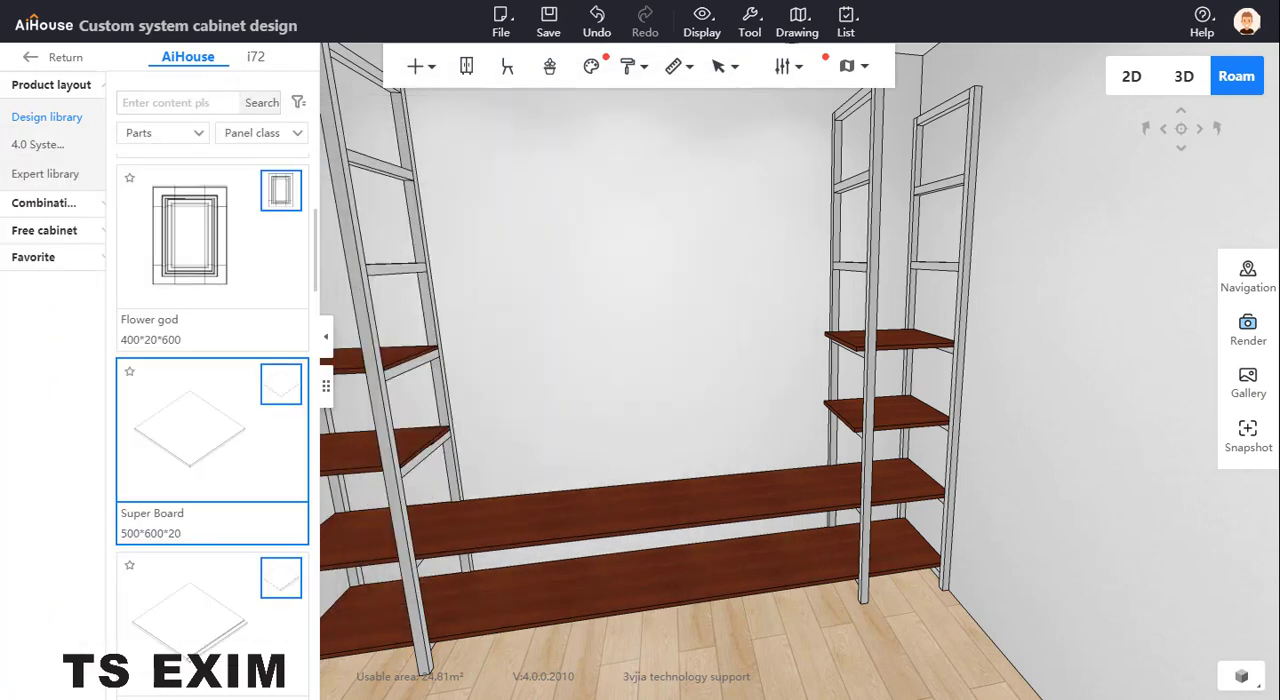
drag(703, 343, 654, 443)
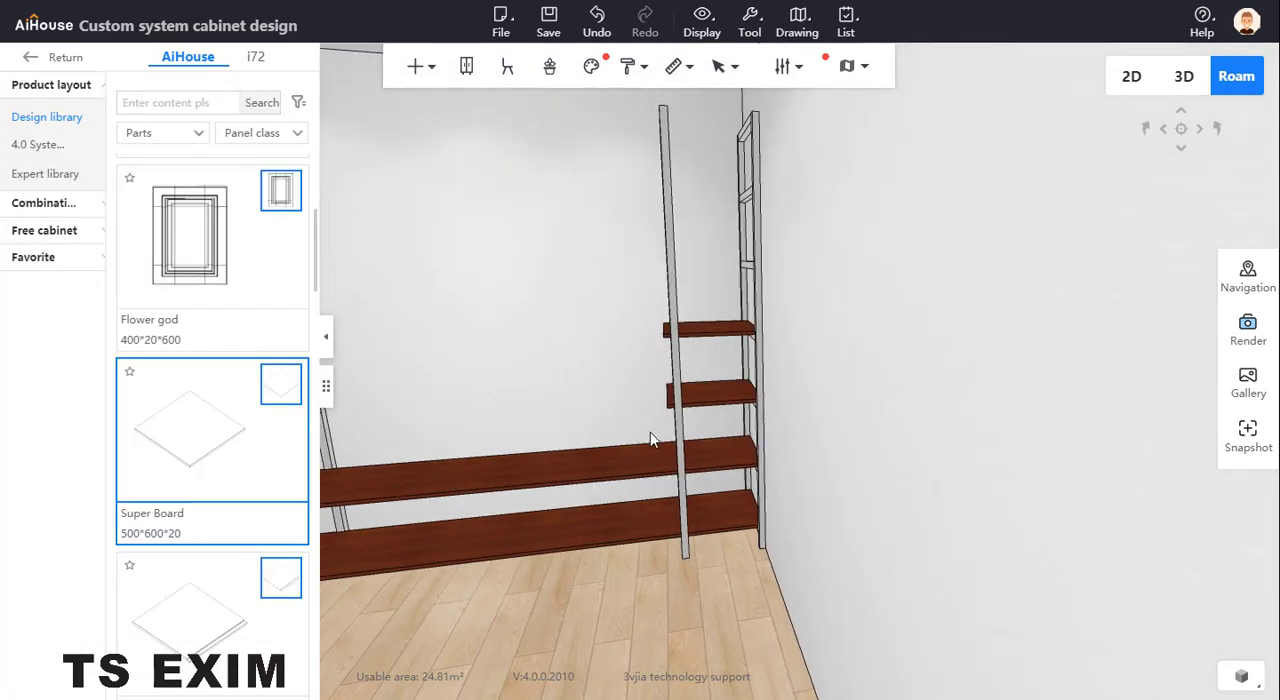
click(605, 475)
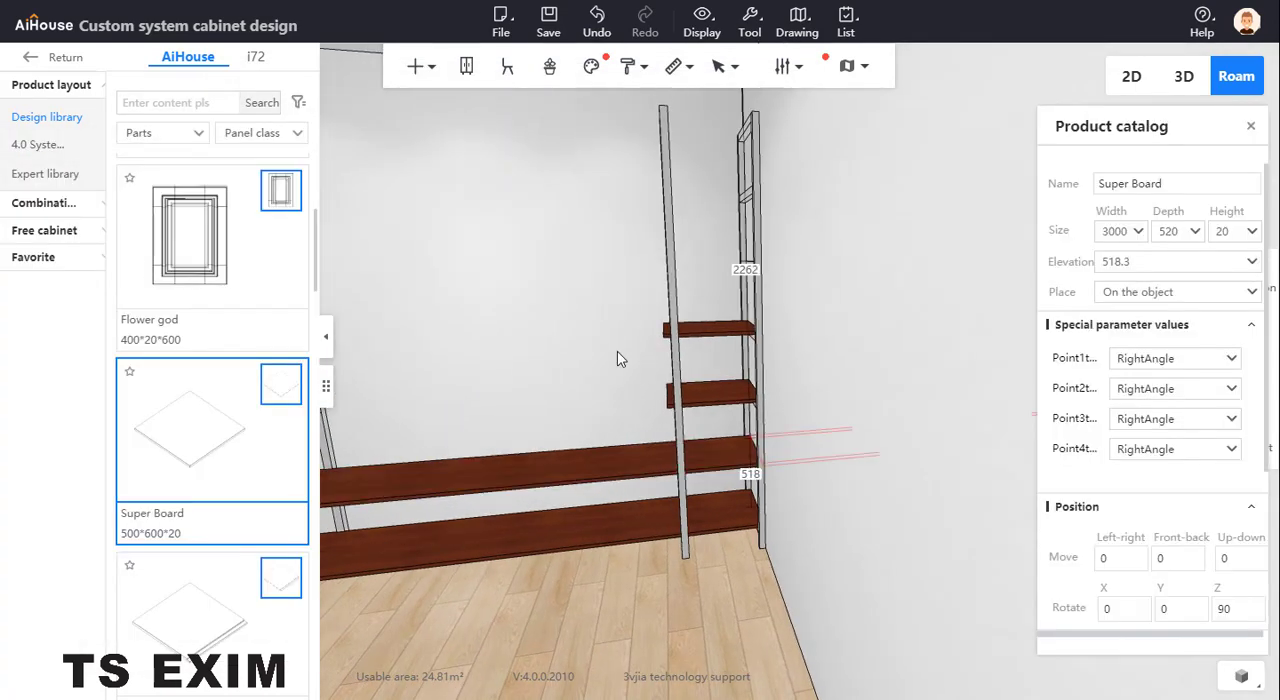
drag(617, 351, 478, 480)
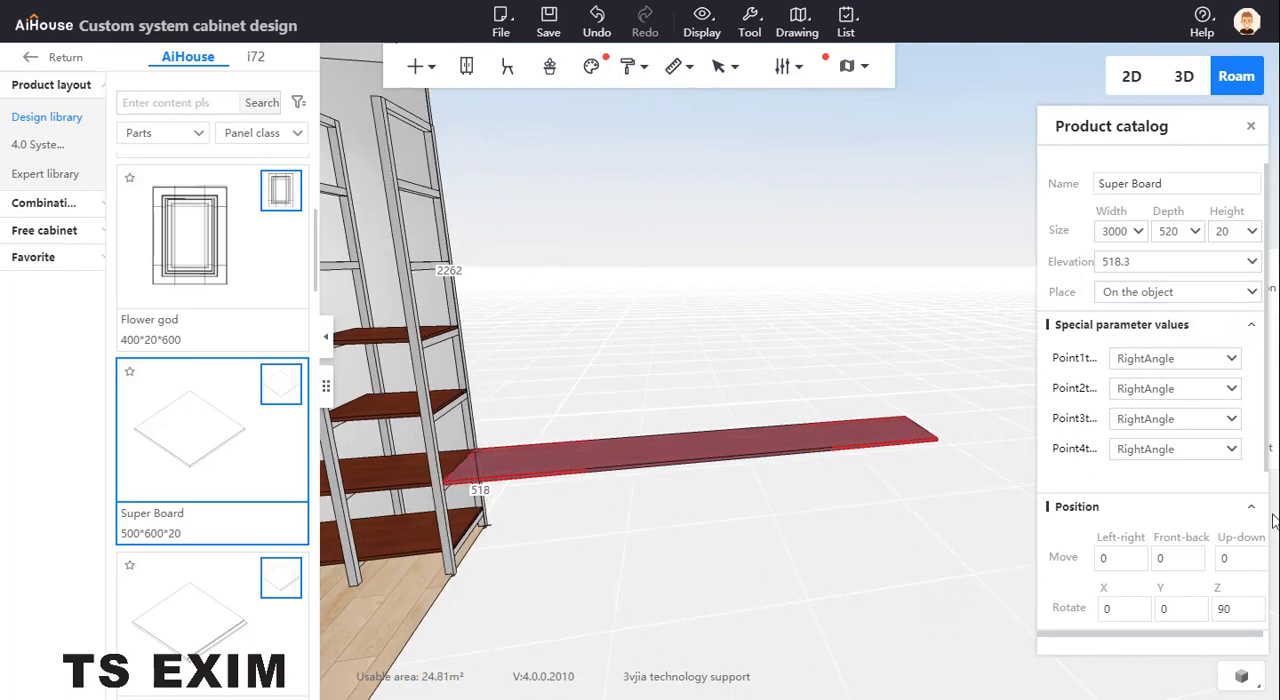
click(1240, 557)
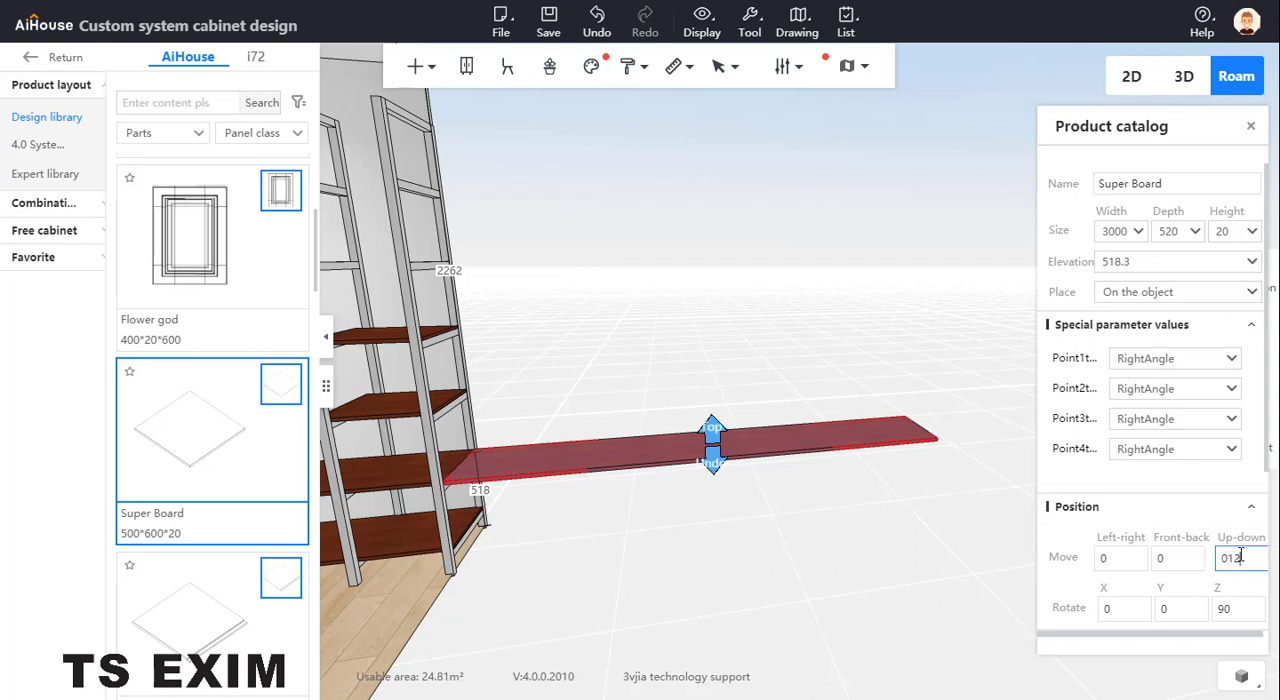
key(Return)
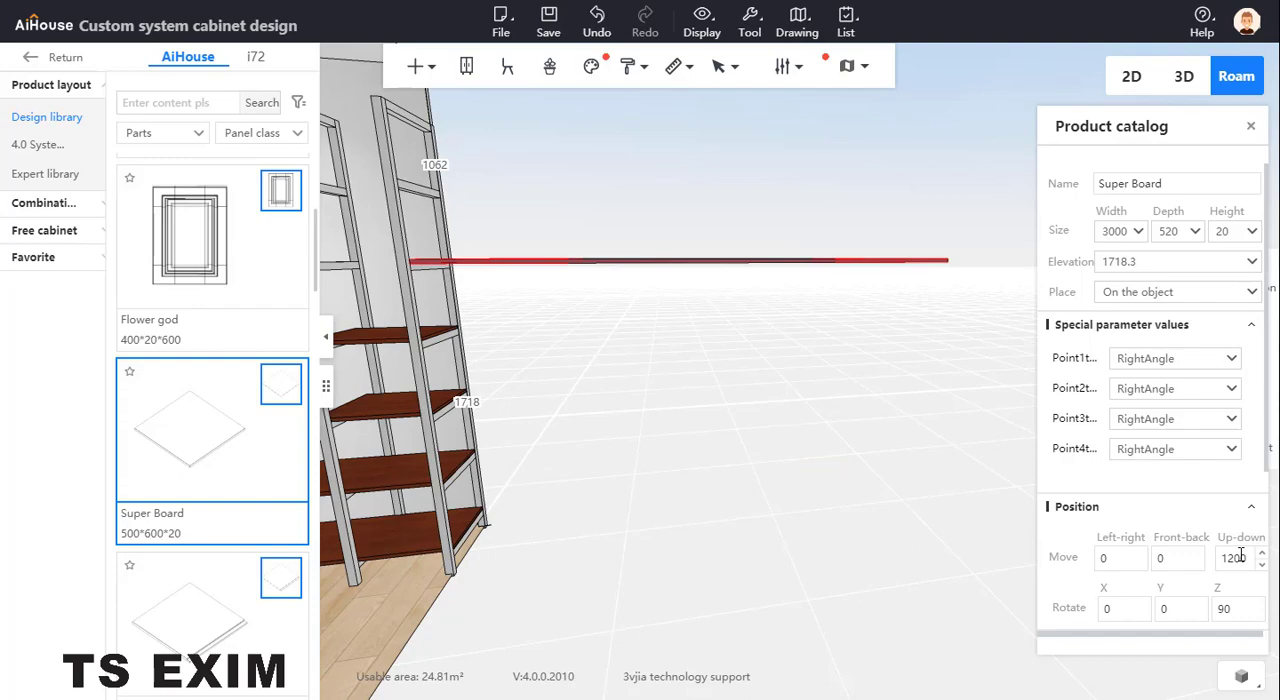
Move the raised full-width board left by 3000 so it spans all four frames
drag(812, 431, 642, 340)
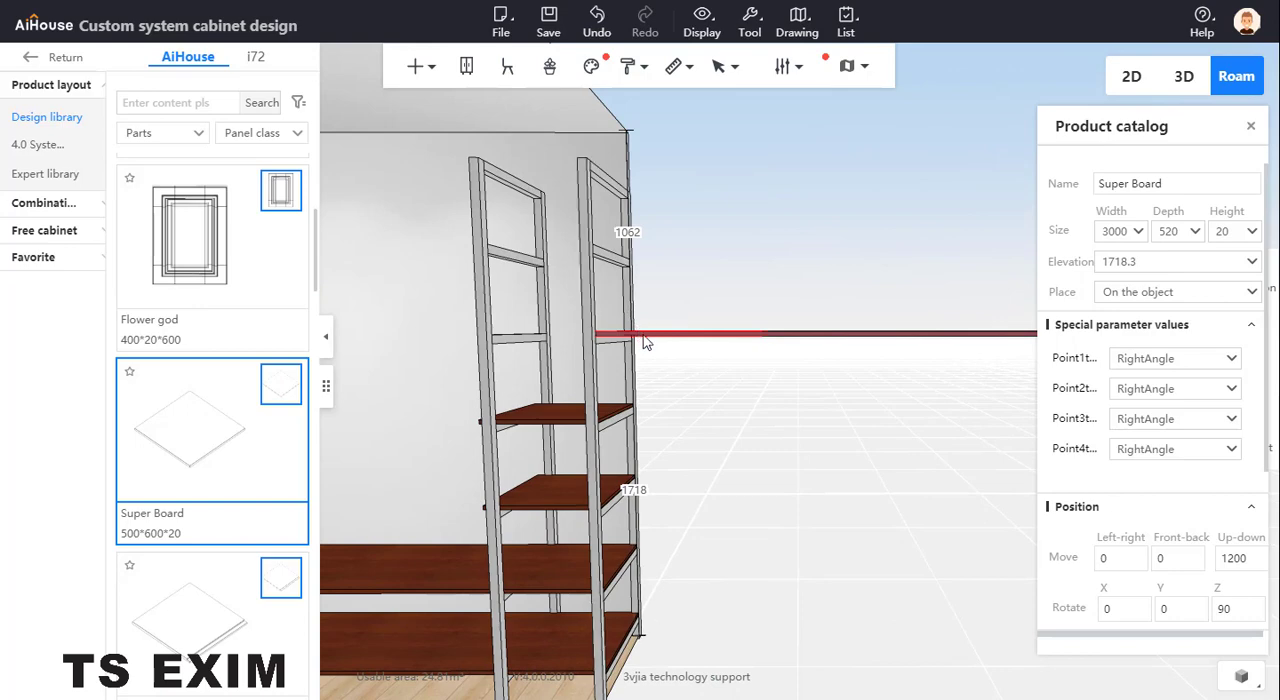
click(646, 335)
click(663, 336)
click(666, 336)
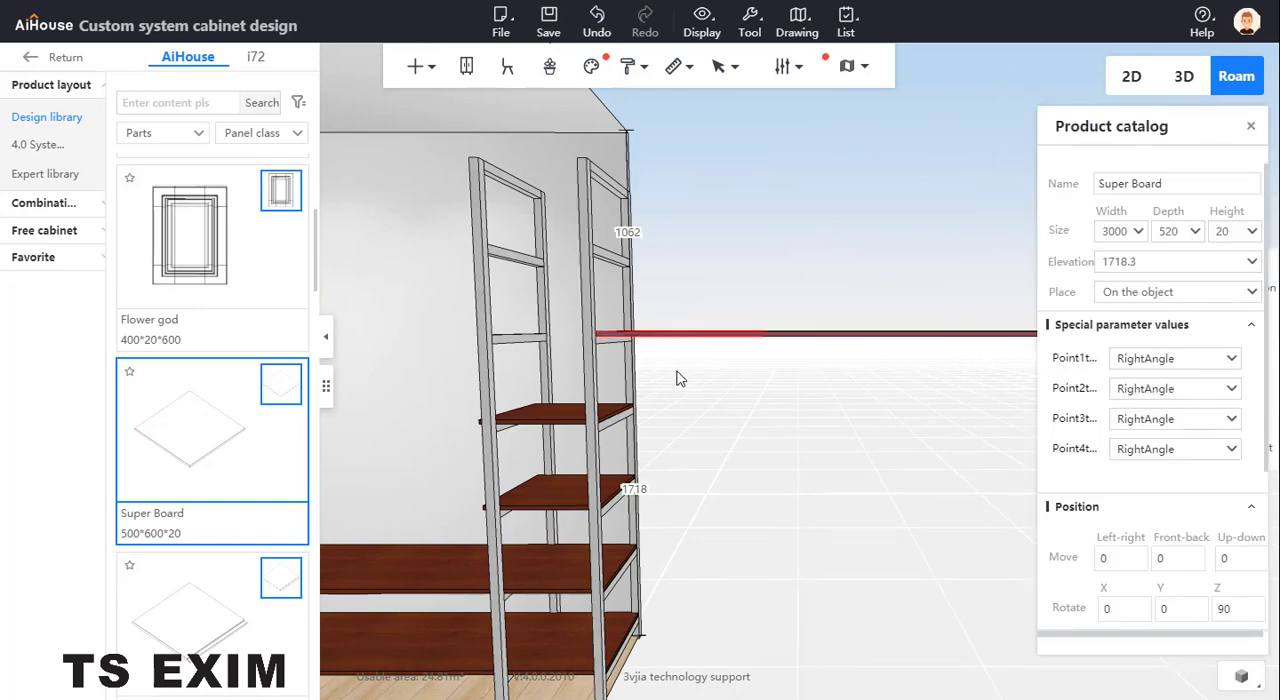
drag(677, 378, 826, 334)
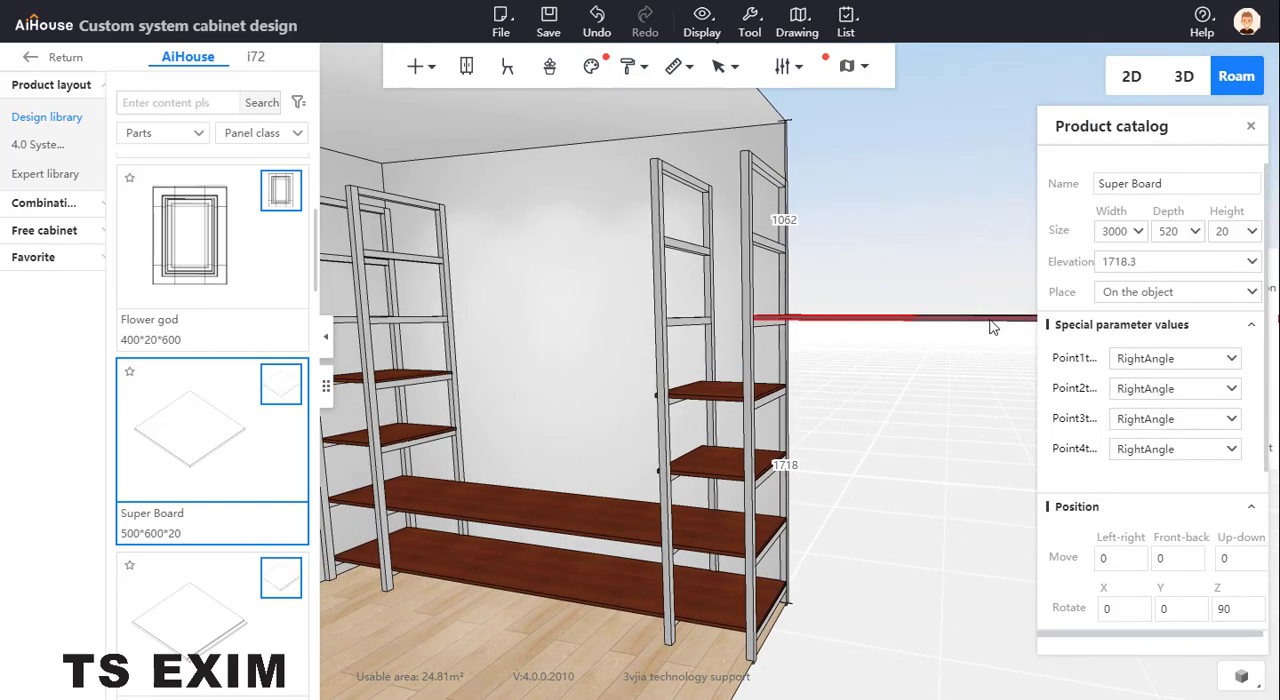
click(1110, 558)
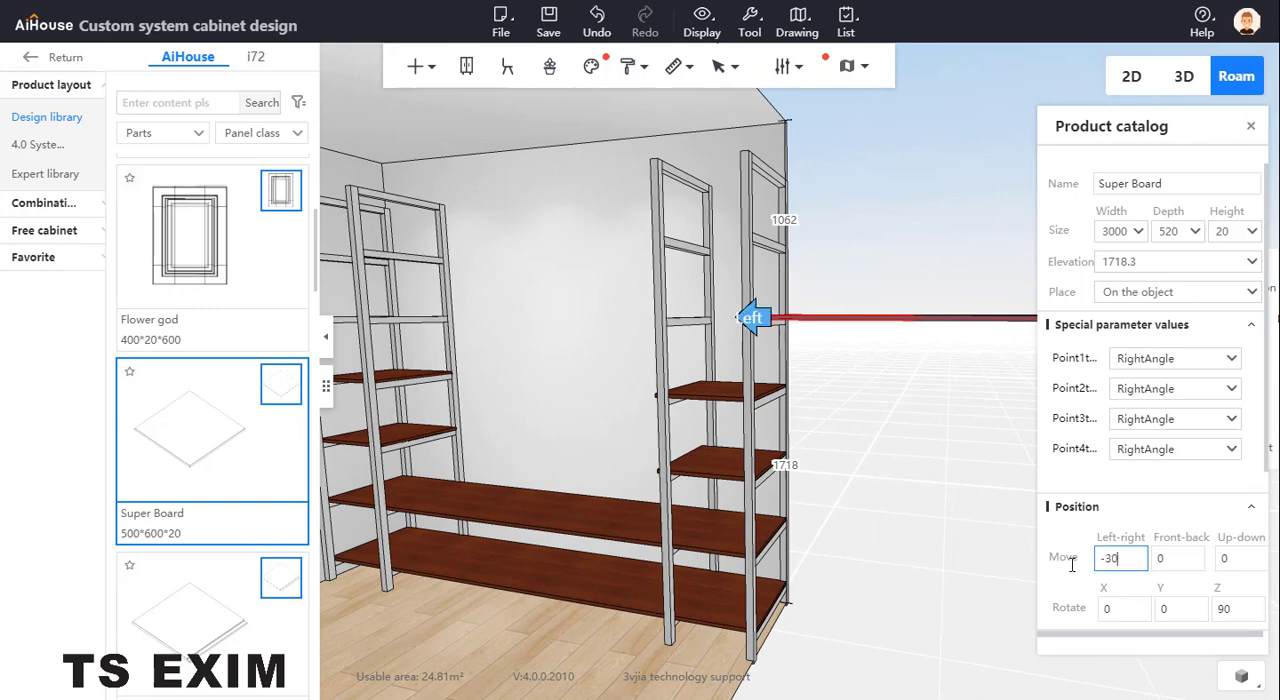
key(Return)
Duplicate the raised full-width board to its right and raise the new copy by 400
drag(572, 265, 740, 331)
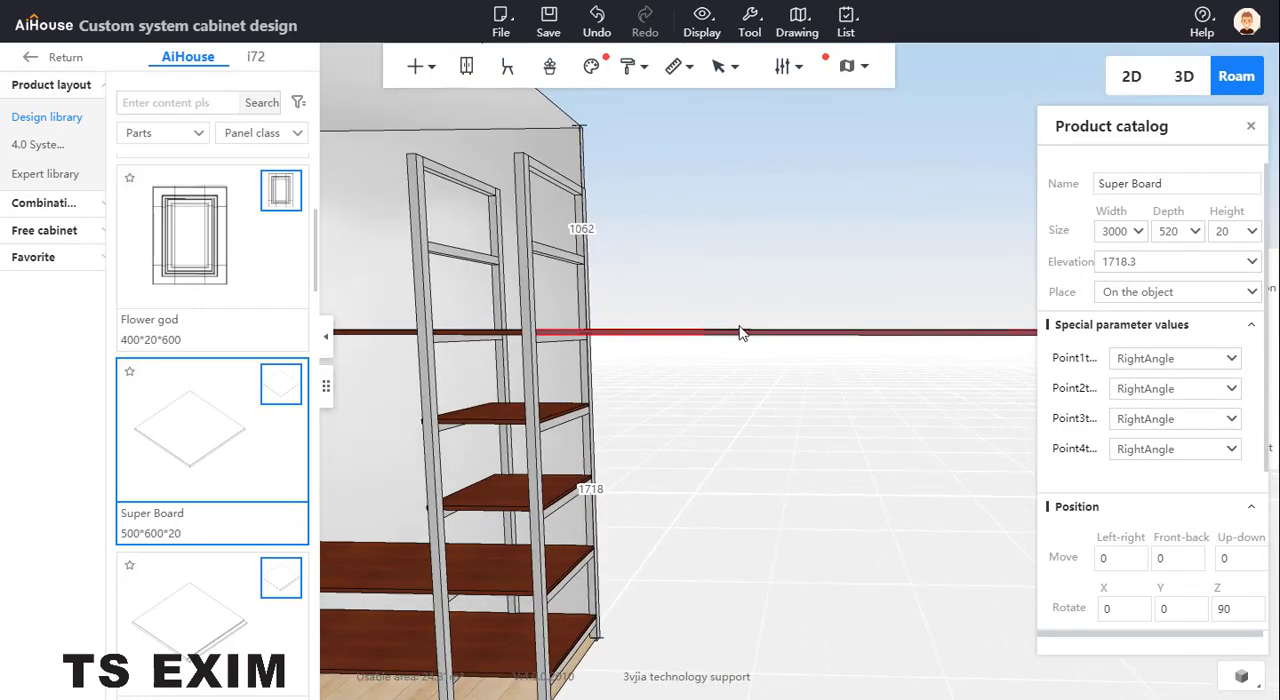
click(1242, 559)
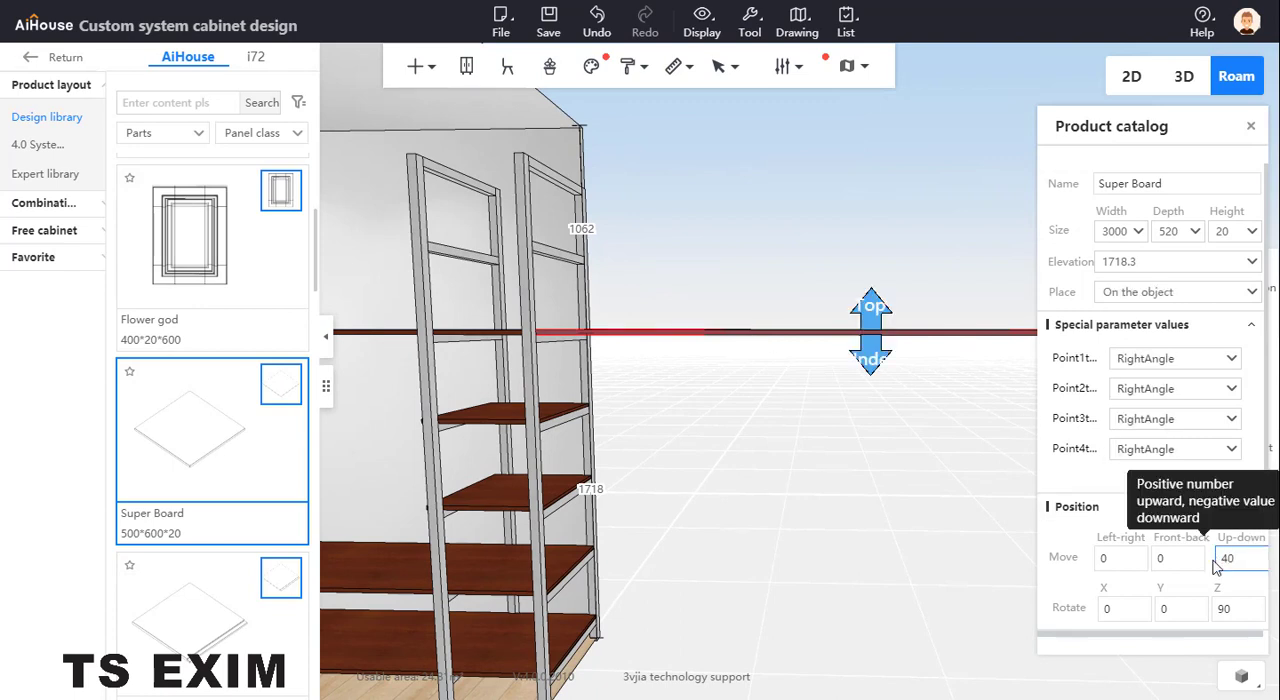
text(0)
key(Return)
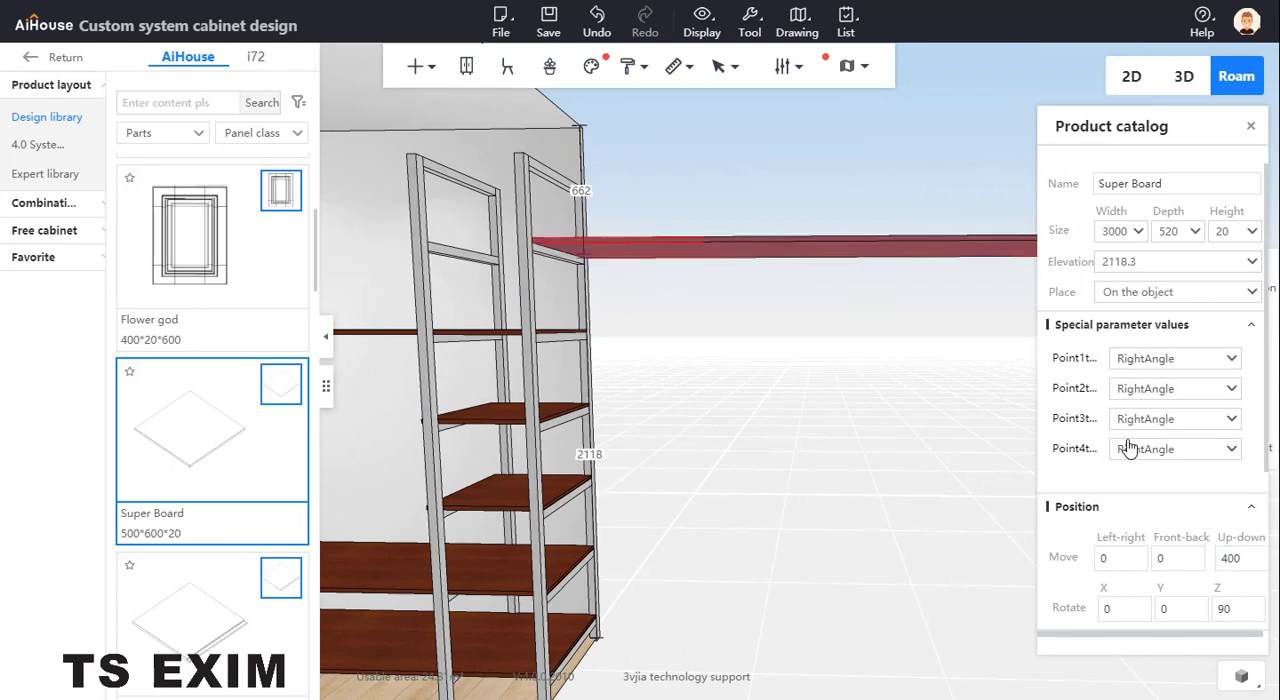
Move the topmost full-width board left by 3000 onto the frames and close its properties
click(1116, 560)
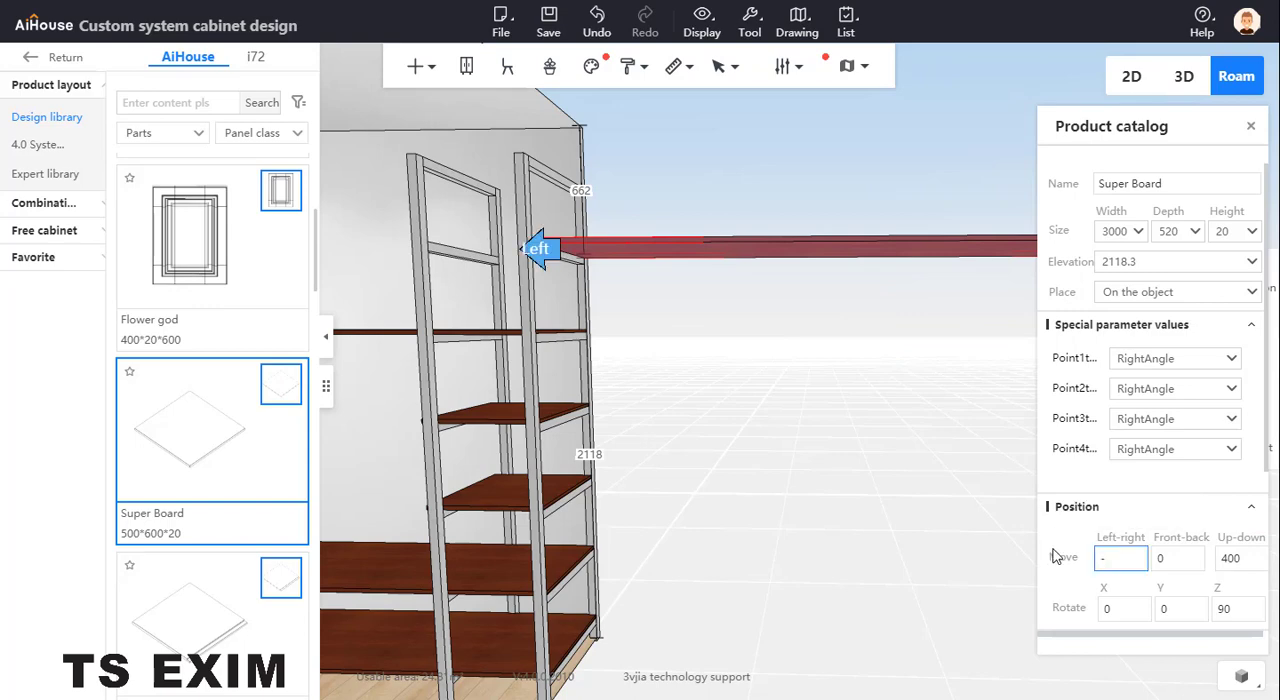
text(-3000)
key(Return)
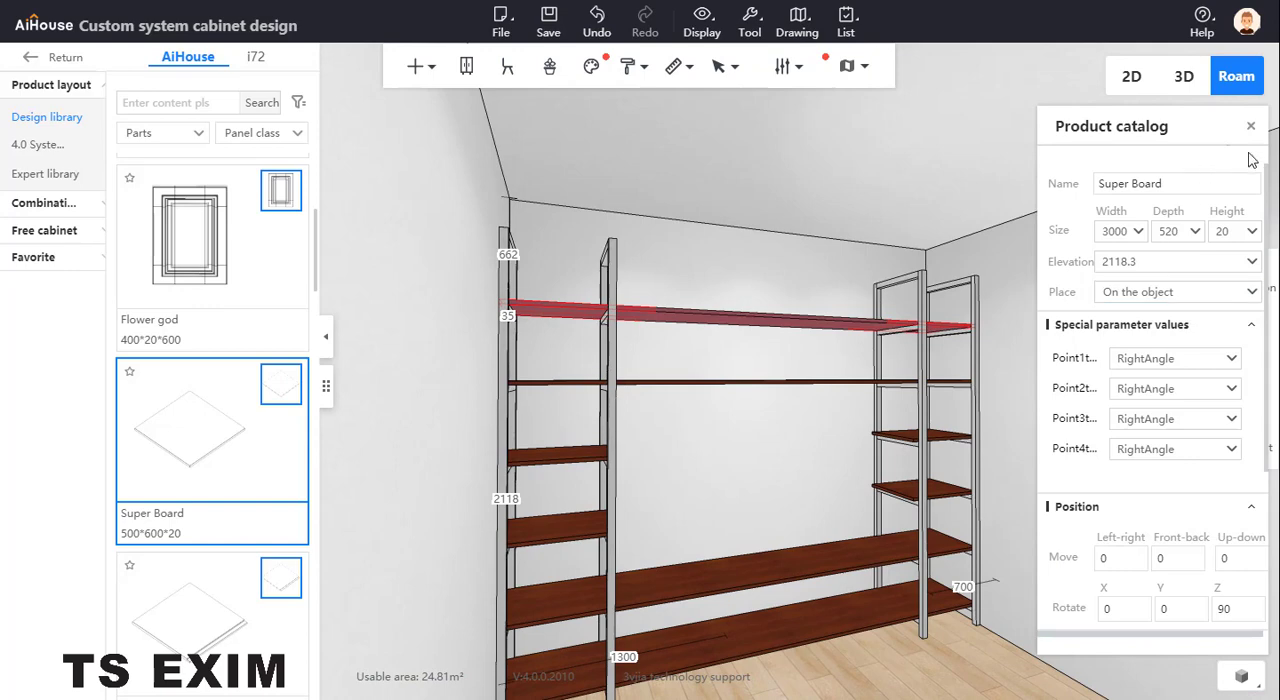
click(1250, 126)
drag(812, 440, 806, 484)
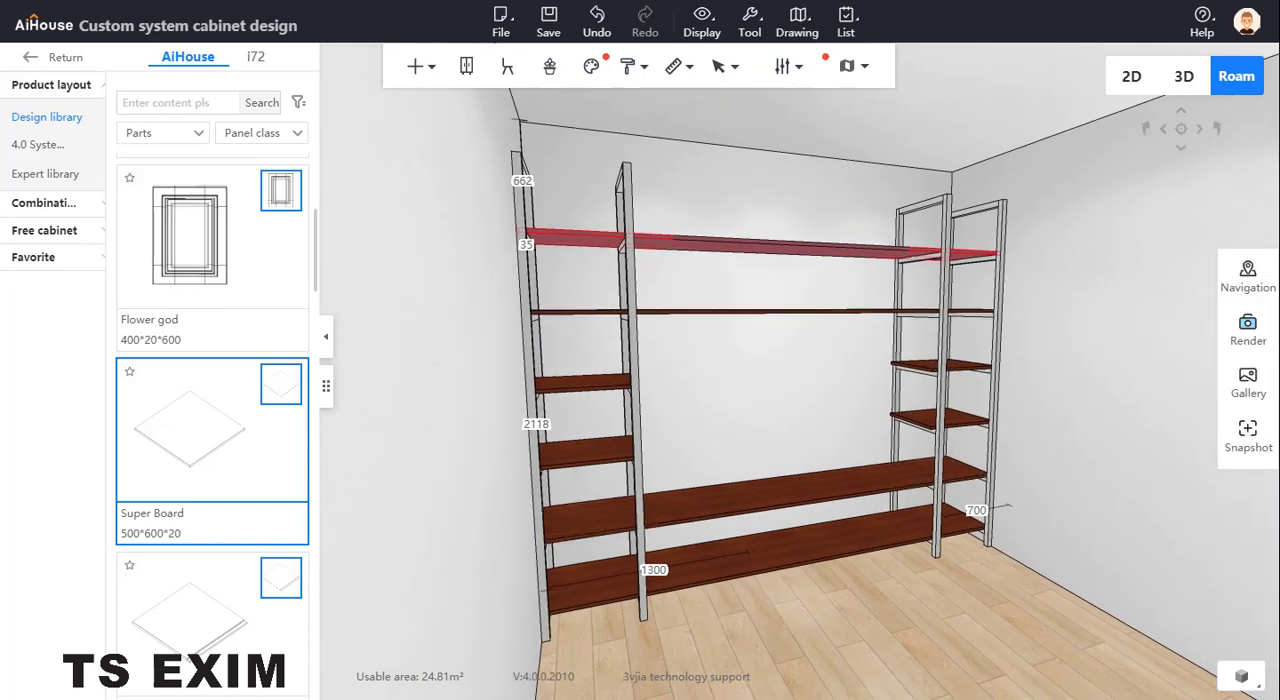
Check the reference photo and filter the design library to the Wallboard items of the Wall Panel Module category
key(alt+Tab)
drag(540, 131, 0, 160)
click(160, 133)
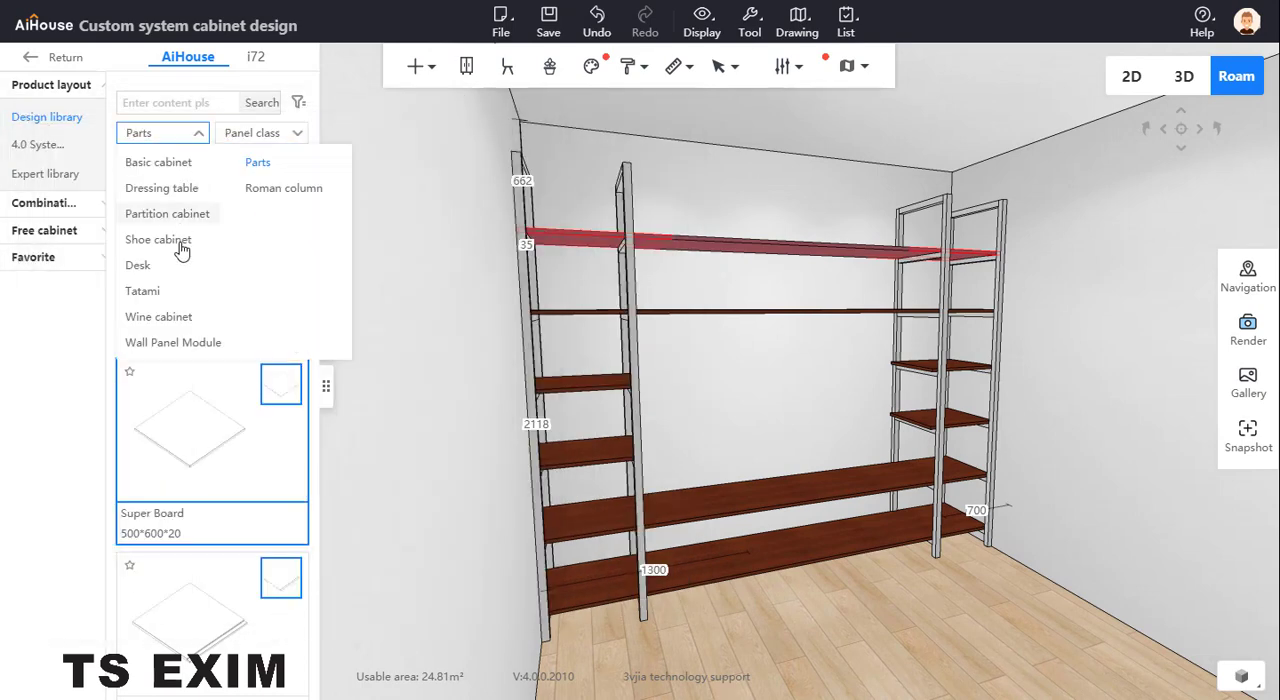
click(171, 340)
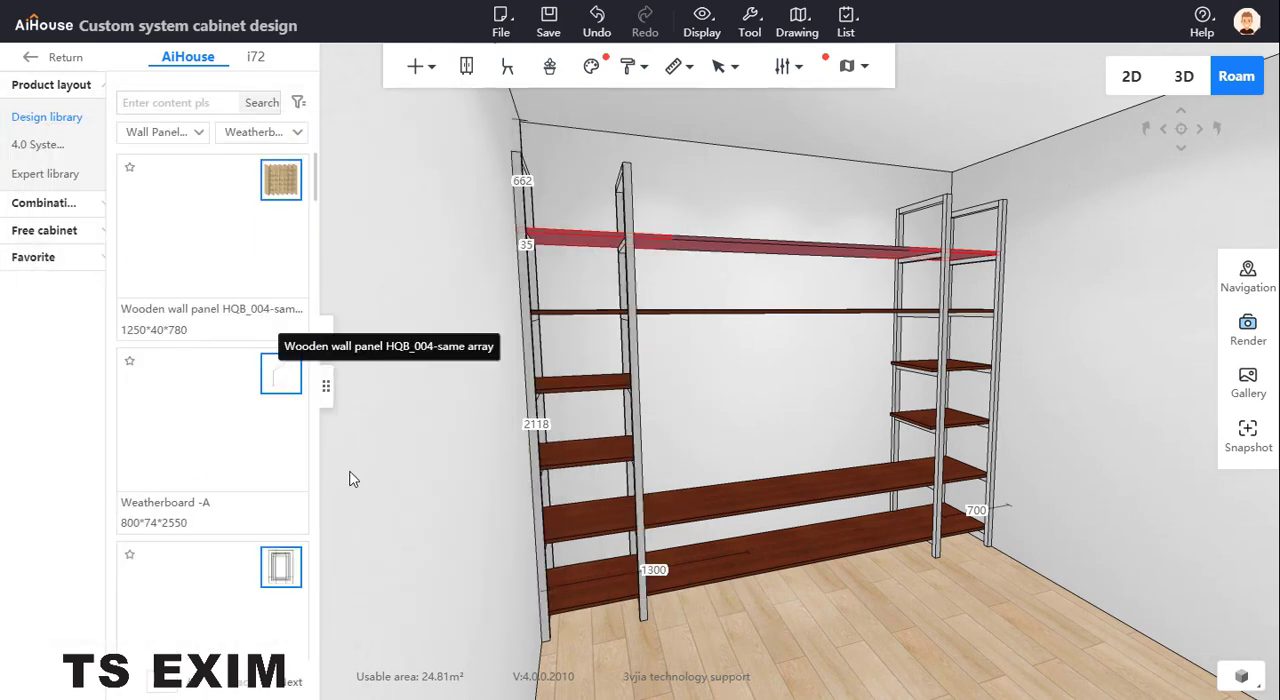
scroll(268, 467, down, 5)
scroll(265, 490, down, 5)
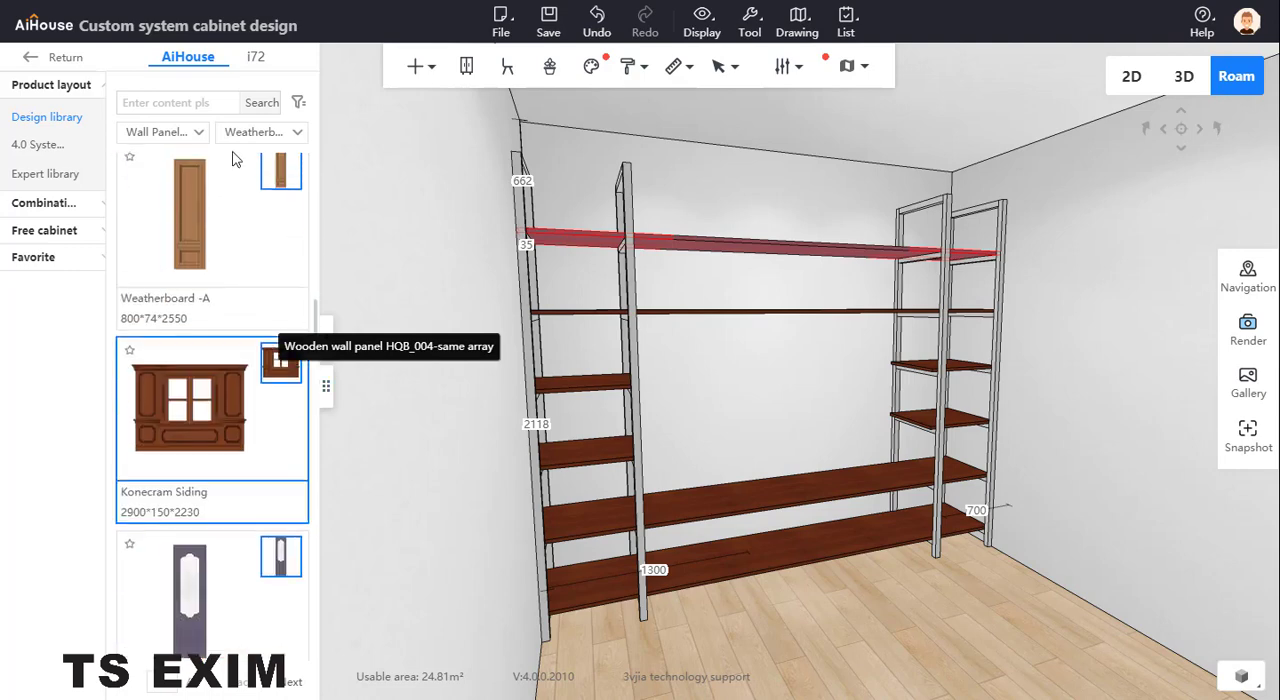
click(242, 140)
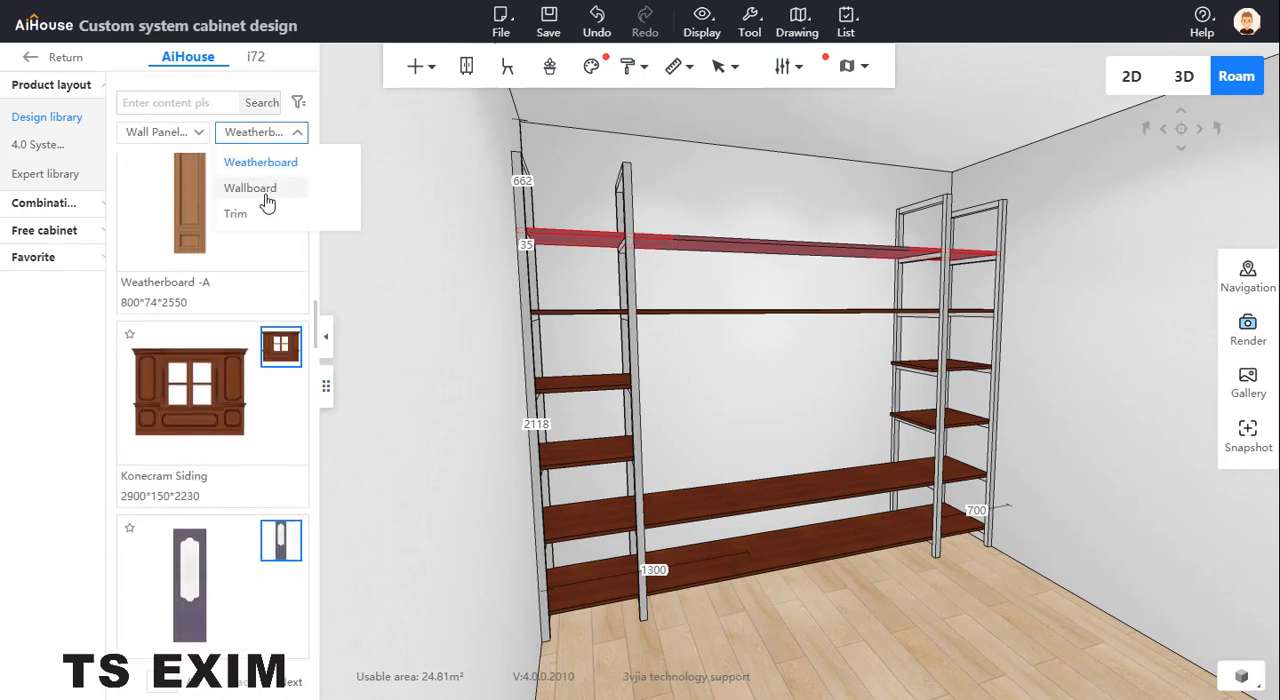
click(262, 188)
Place the Yunmu 1mm Slit flat -580H panel, 3000 wide, on the back wall directly above the lowest full-width board
scroll(248, 510, down, 10)
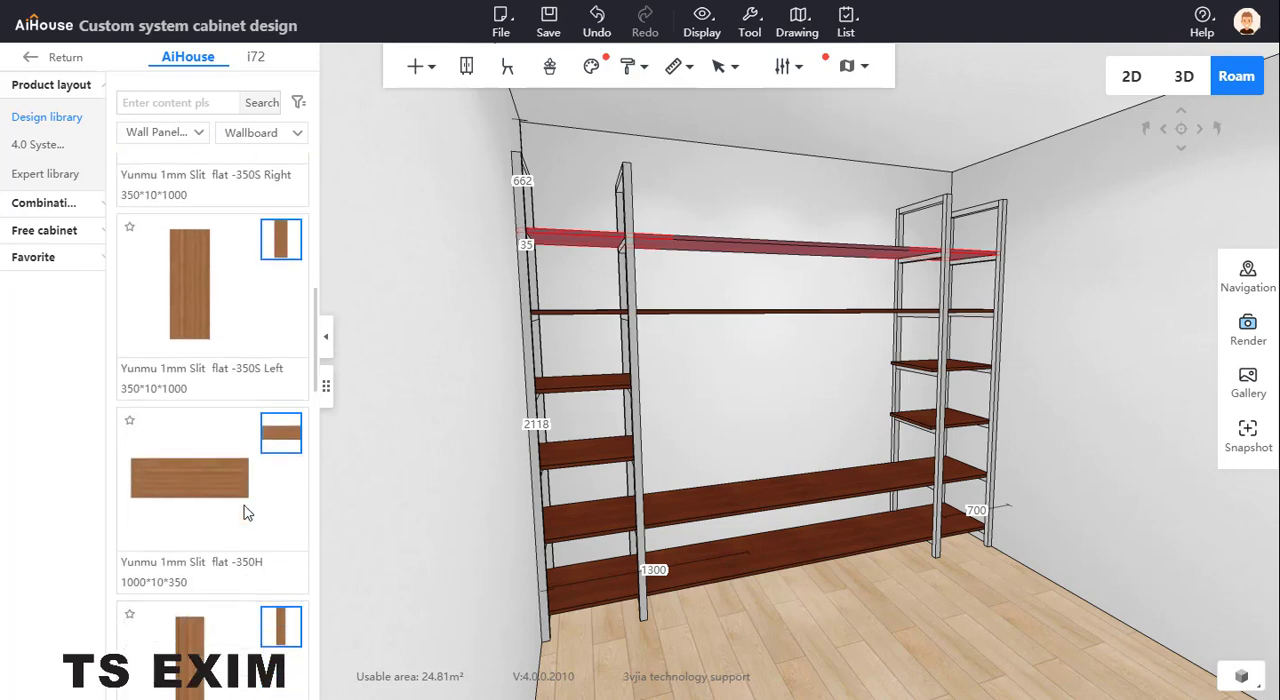
scroll(250, 491, down, 2)
scroll(250, 491, up, 8)
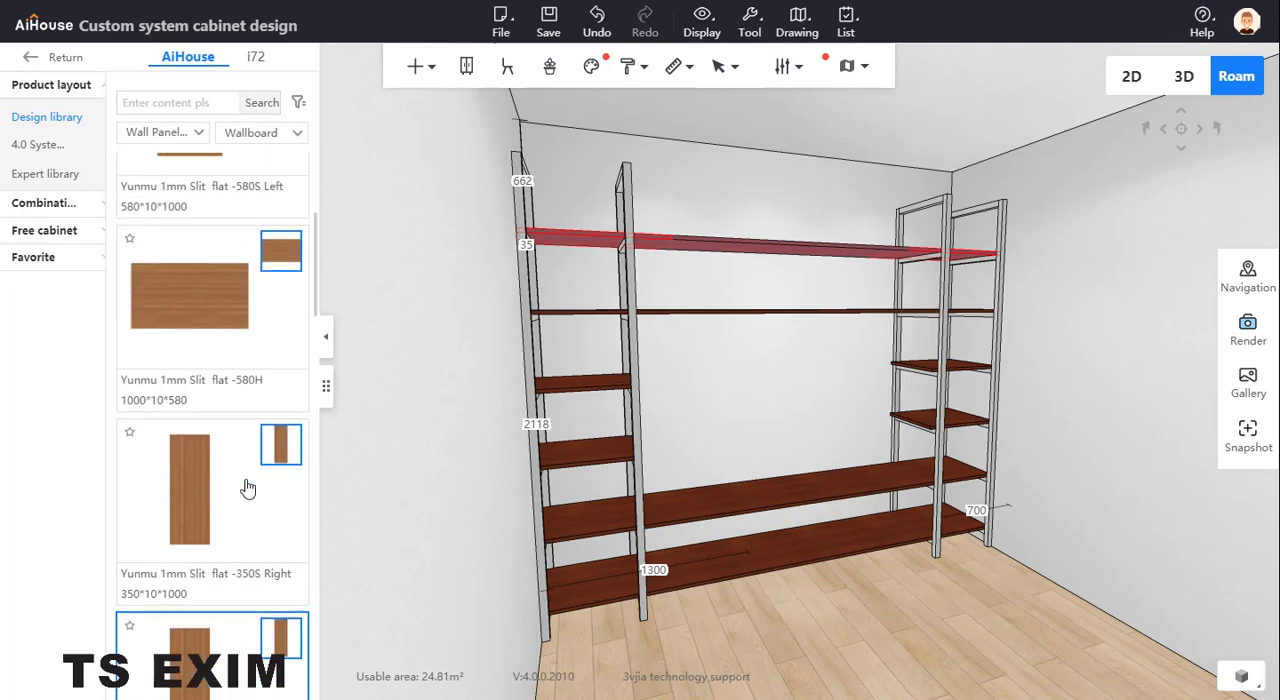
click(203, 474)
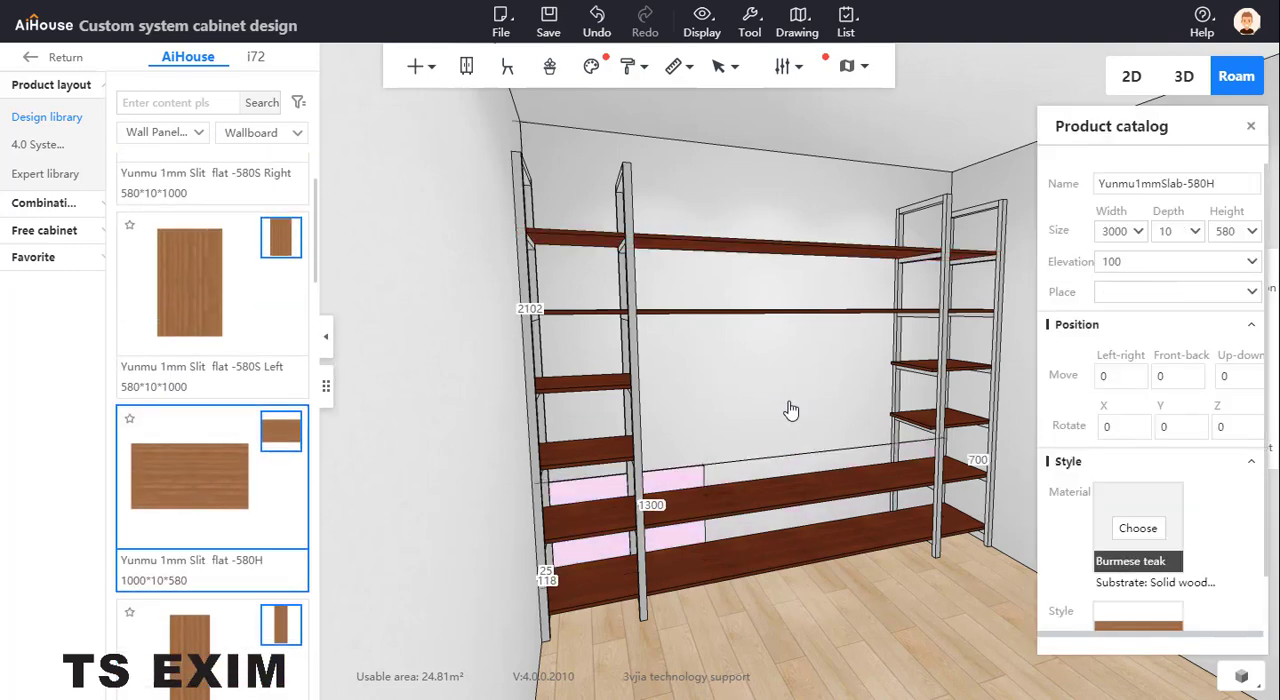
click(781, 413)
key(d)
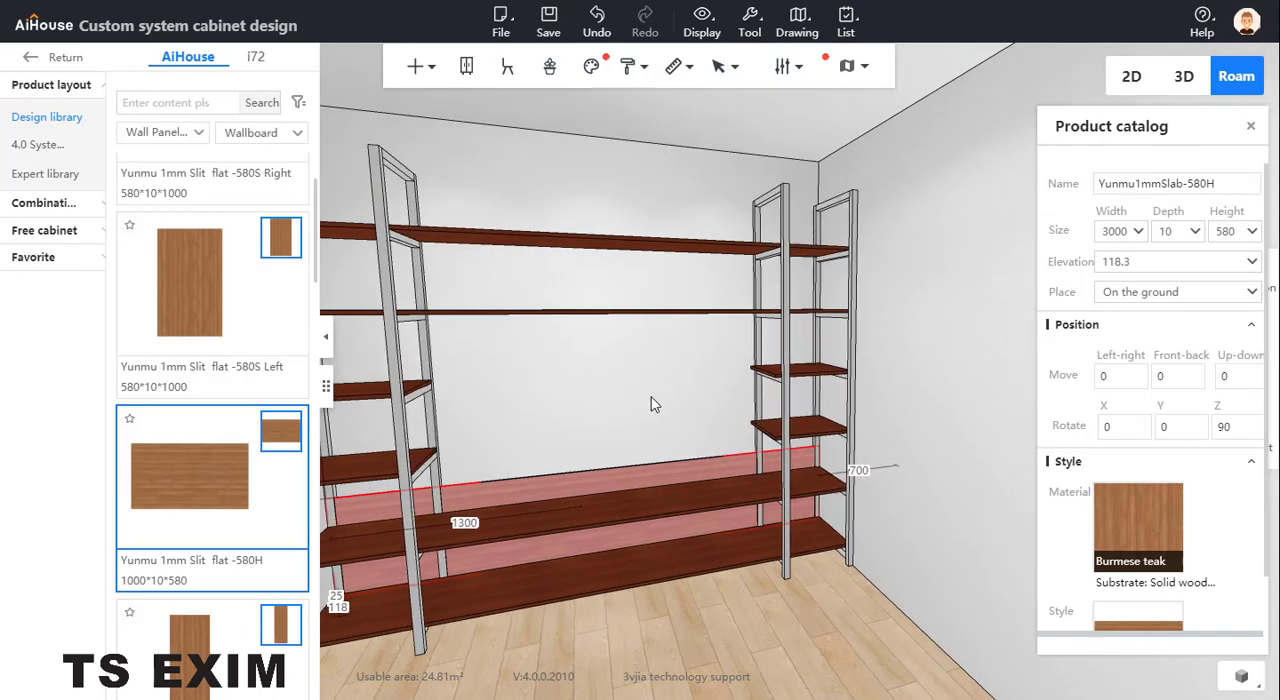
key(q)
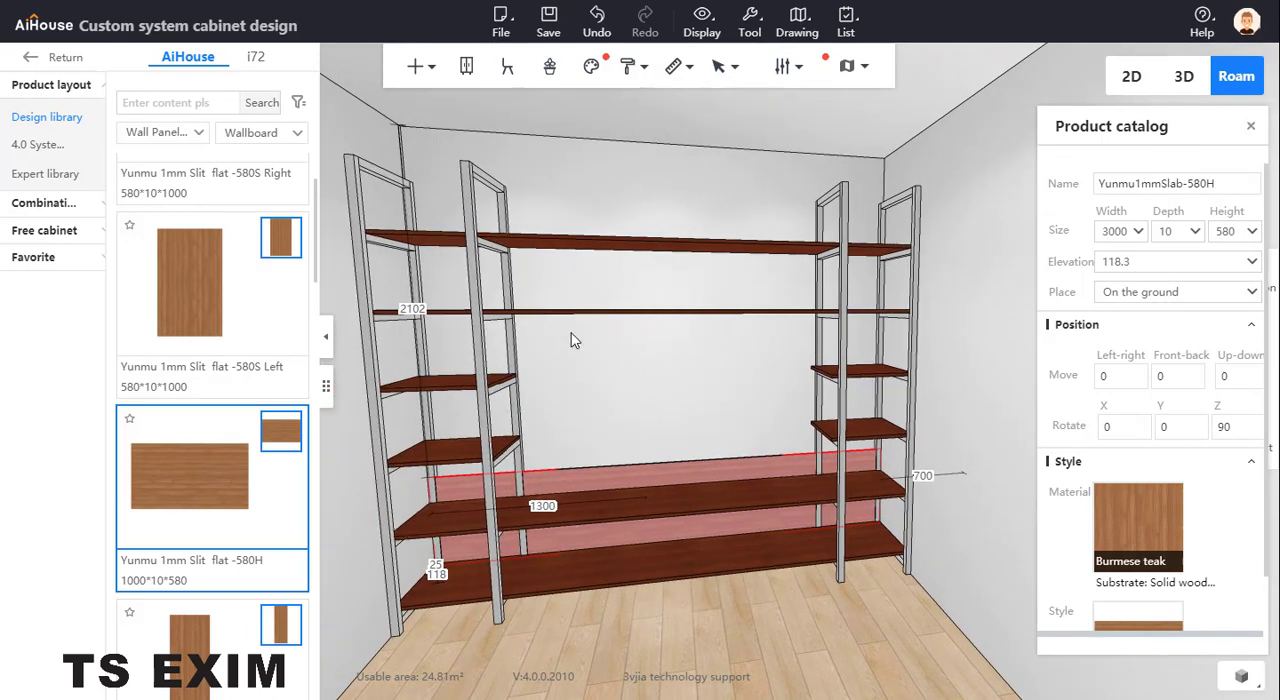
Try to measure the distance between the second-lowest and second-highest full-width boards
mouse_move(673, 66)
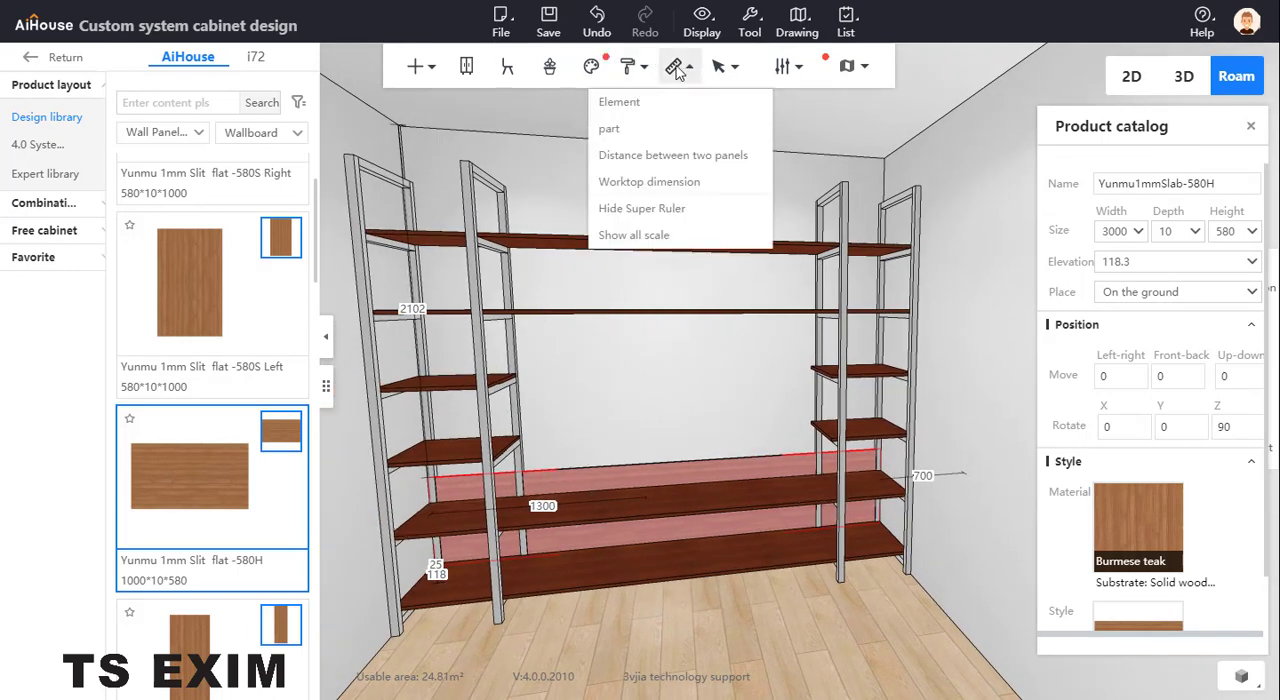
click(656, 158)
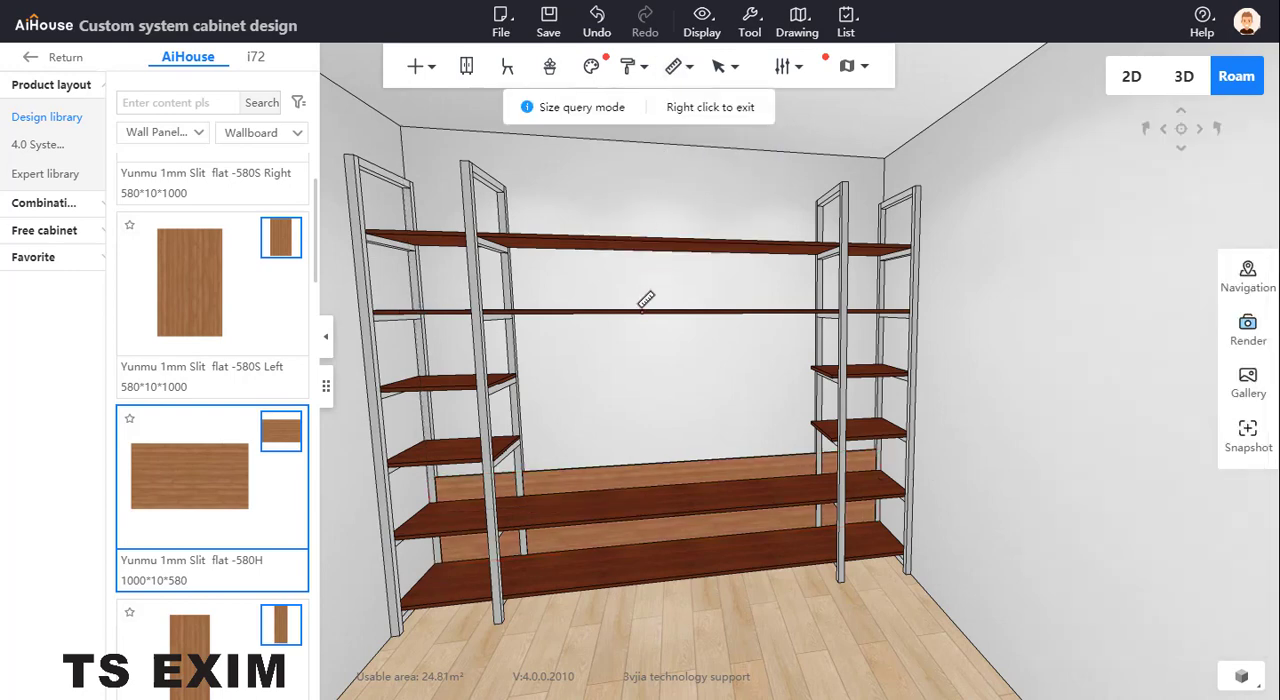
click(635, 506)
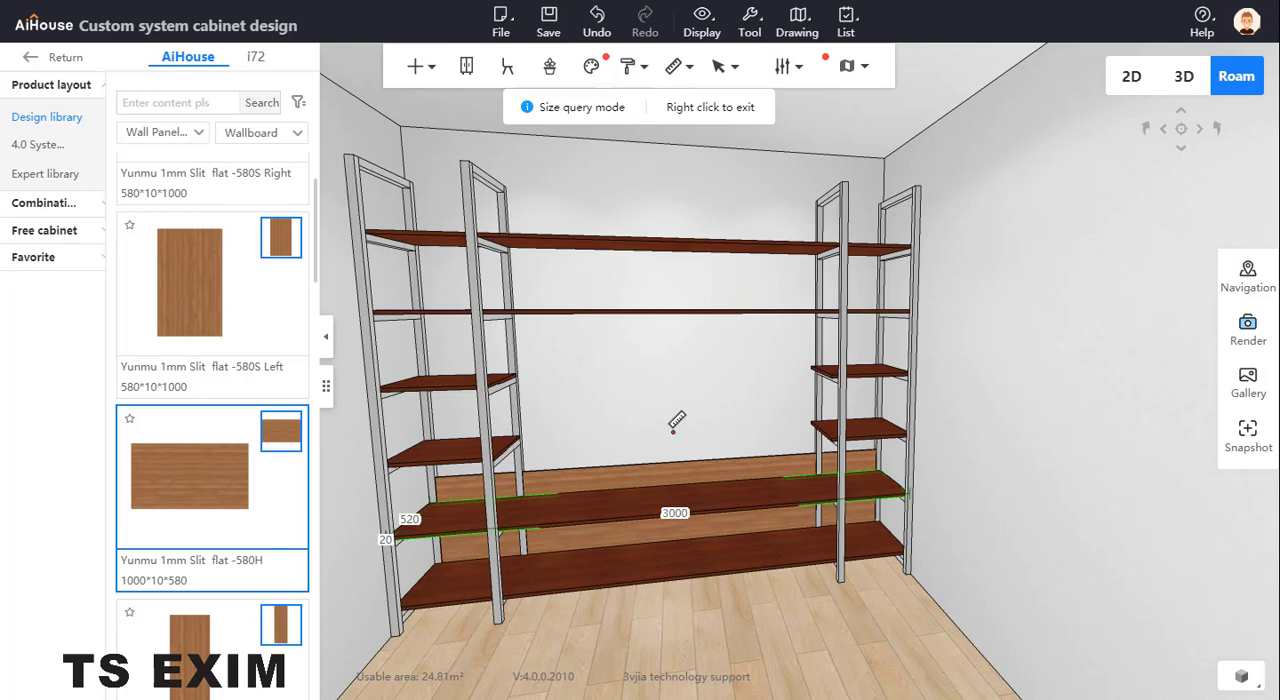
scroll(654, 396, up, 5)
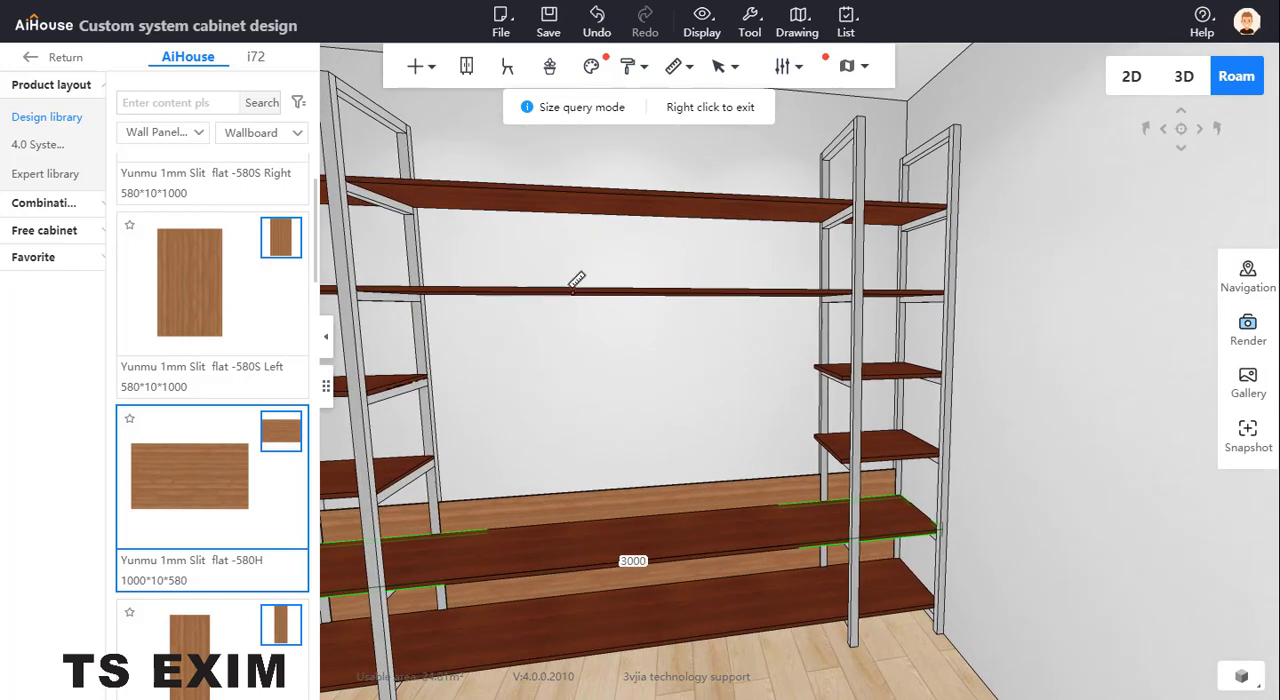
click(573, 290)
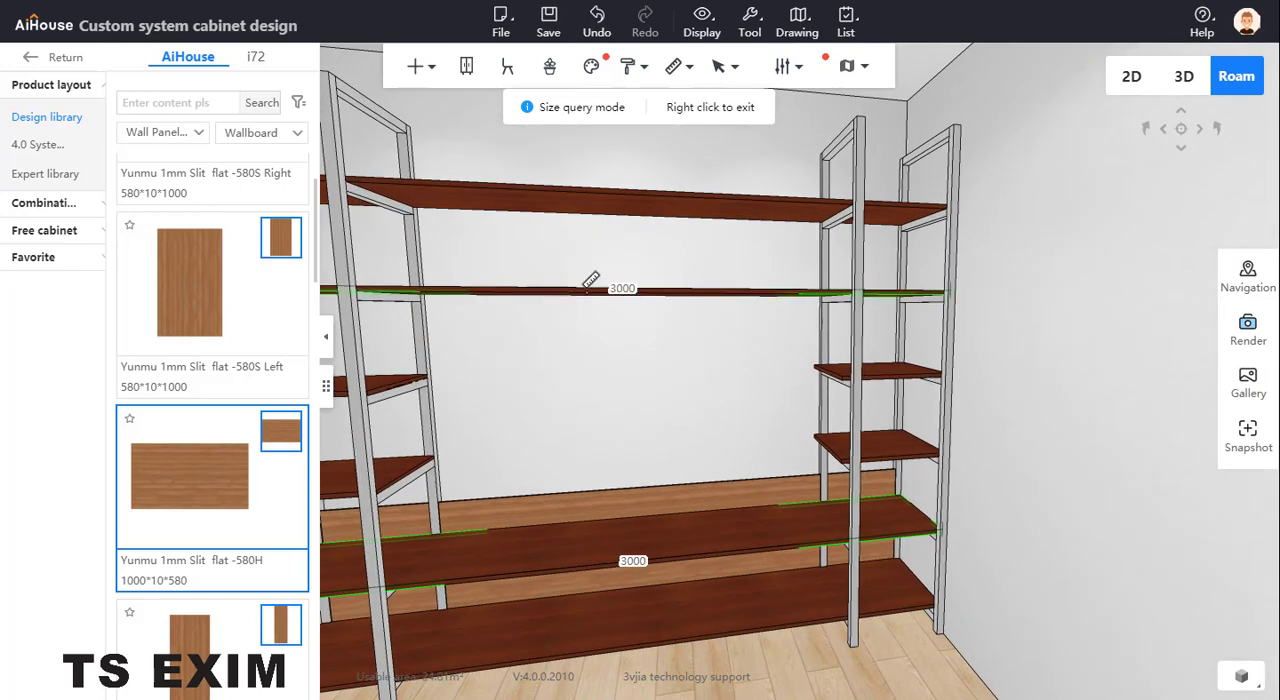
right_click(617, 362)
drag(641, 375, 743, 329)
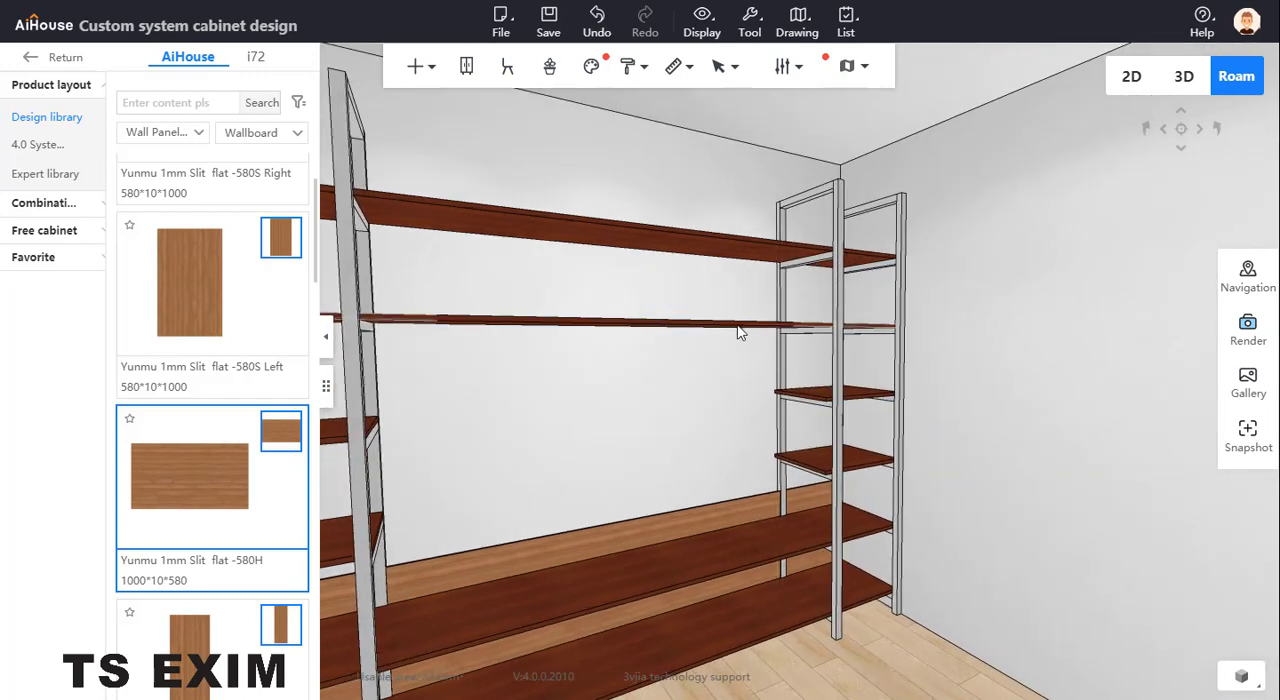
Retry the two-panel distance measurement from the second-highest full-width board down to the second-lowest one
click(740, 332)
click(686, 68)
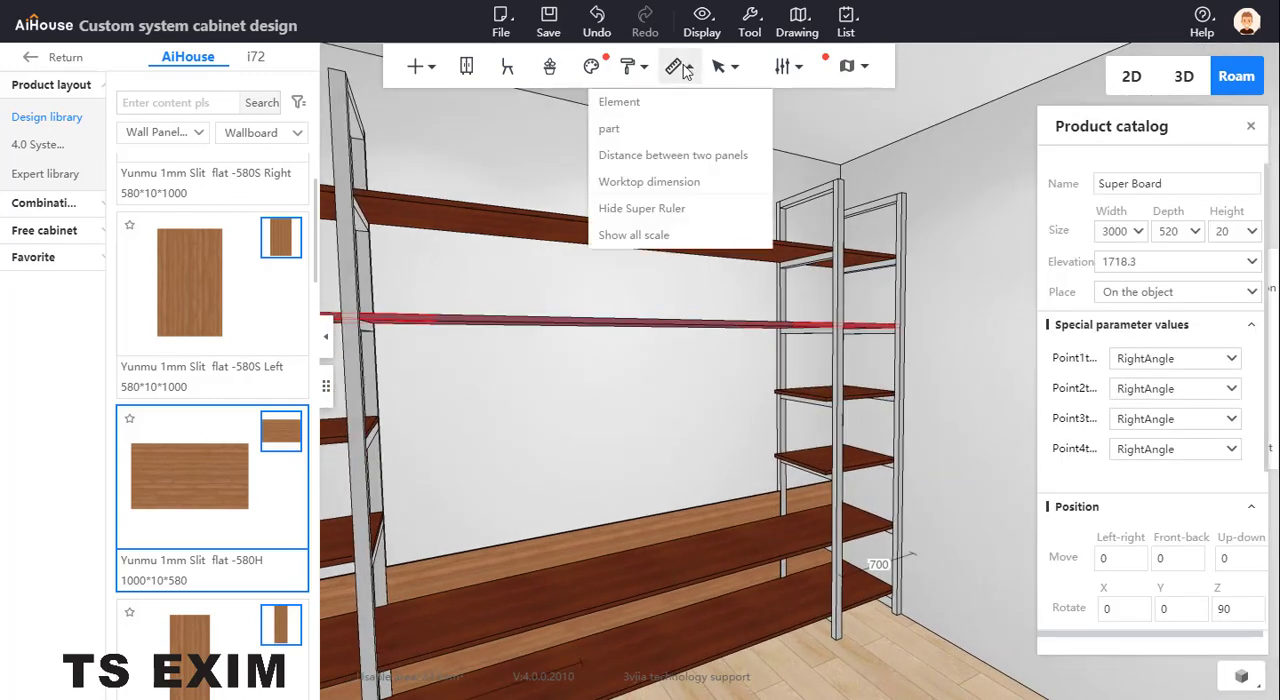
click(667, 160)
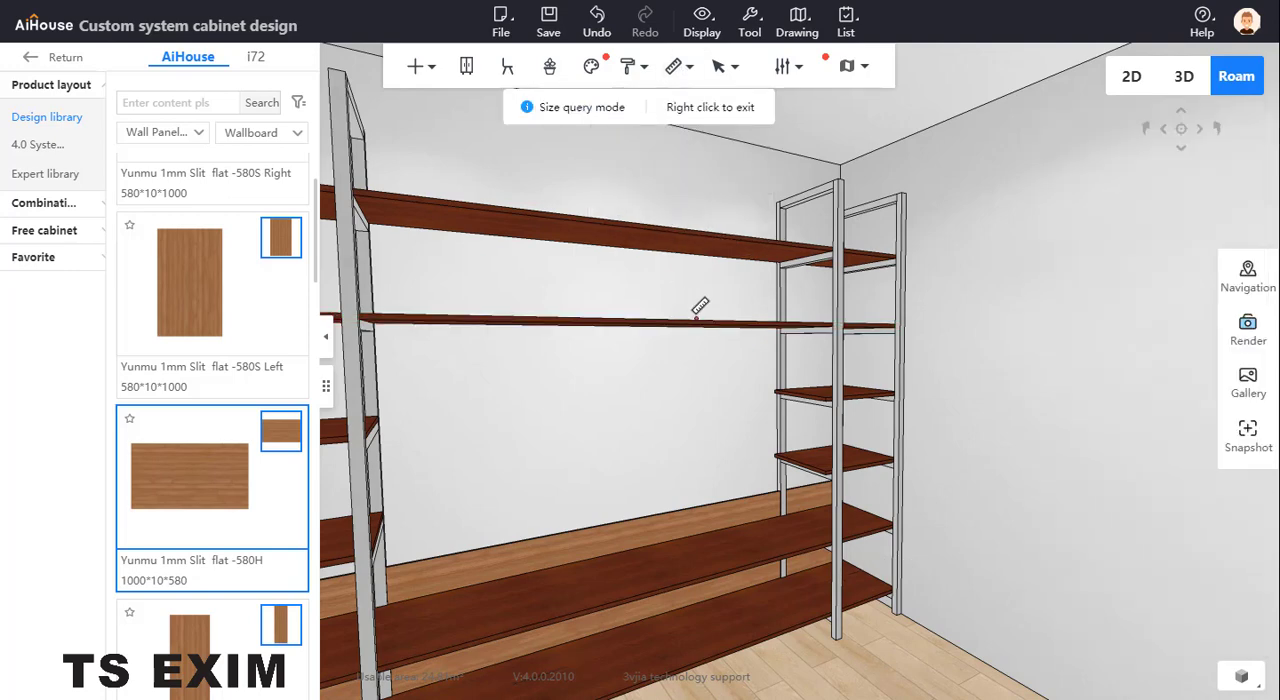
click(700, 310)
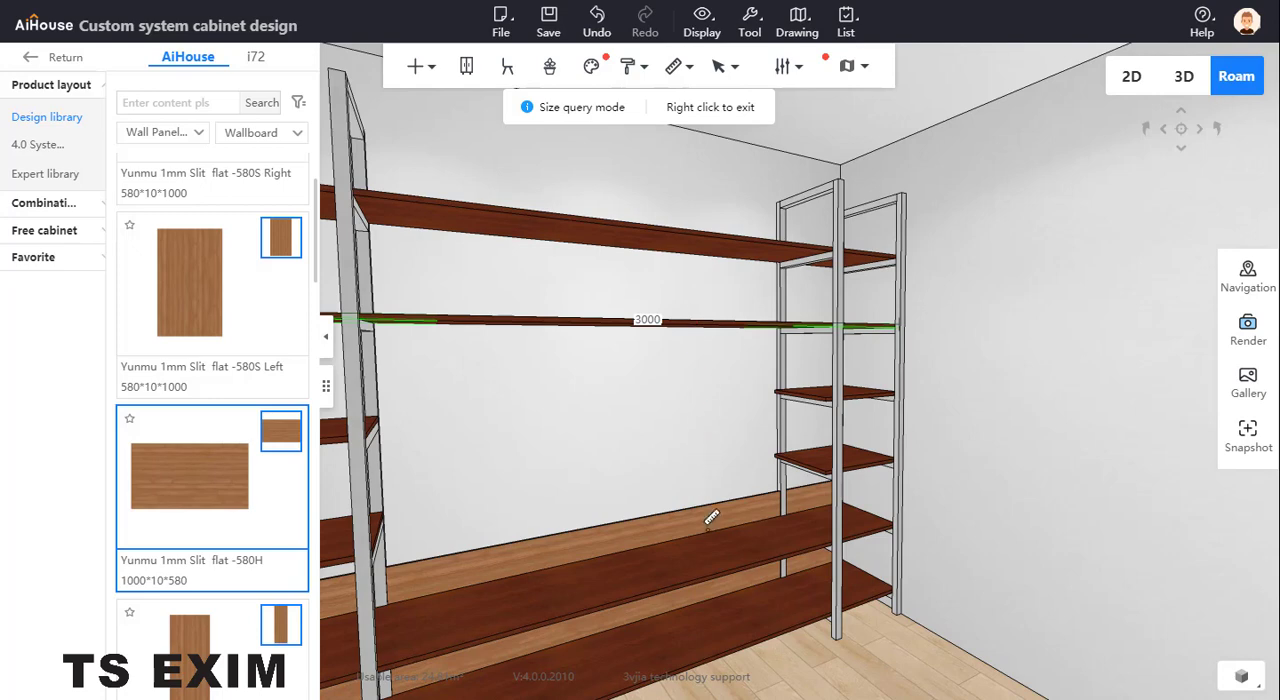
click(714, 556)
drag(670, 475, 574, 470)
right_click(771, 584)
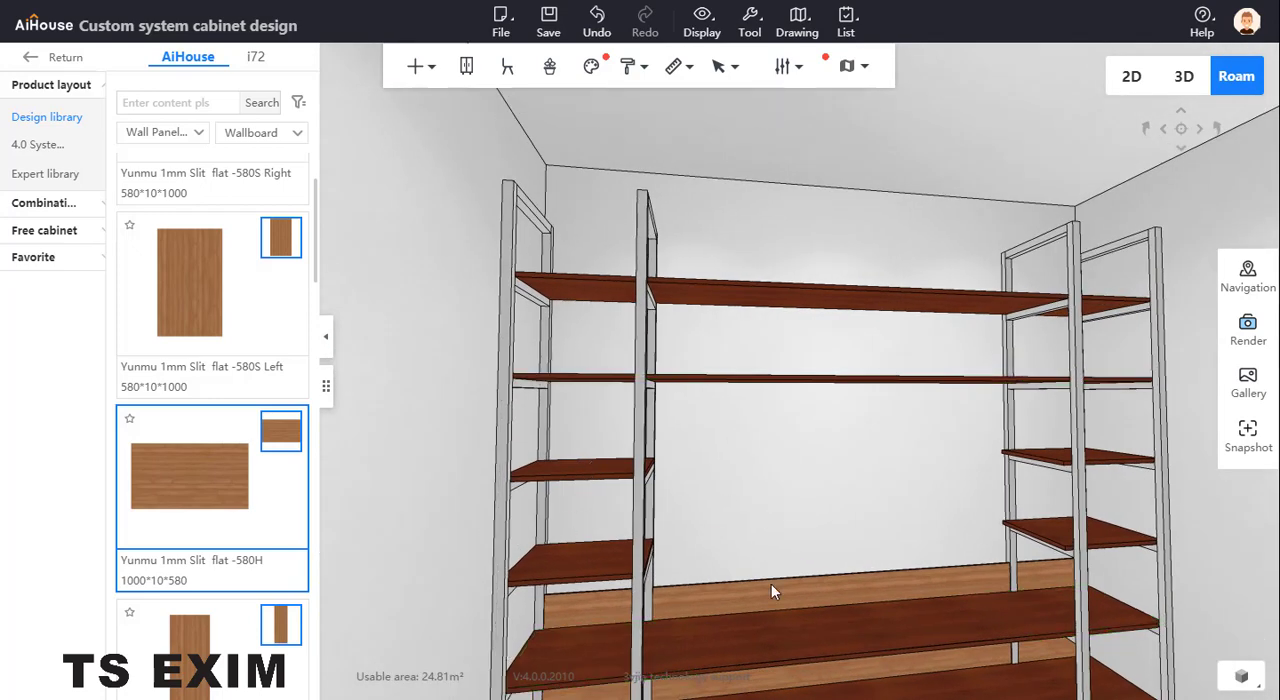
Set the height of the wooden back panel to 1180
click(771, 586)
click(1212, 233)
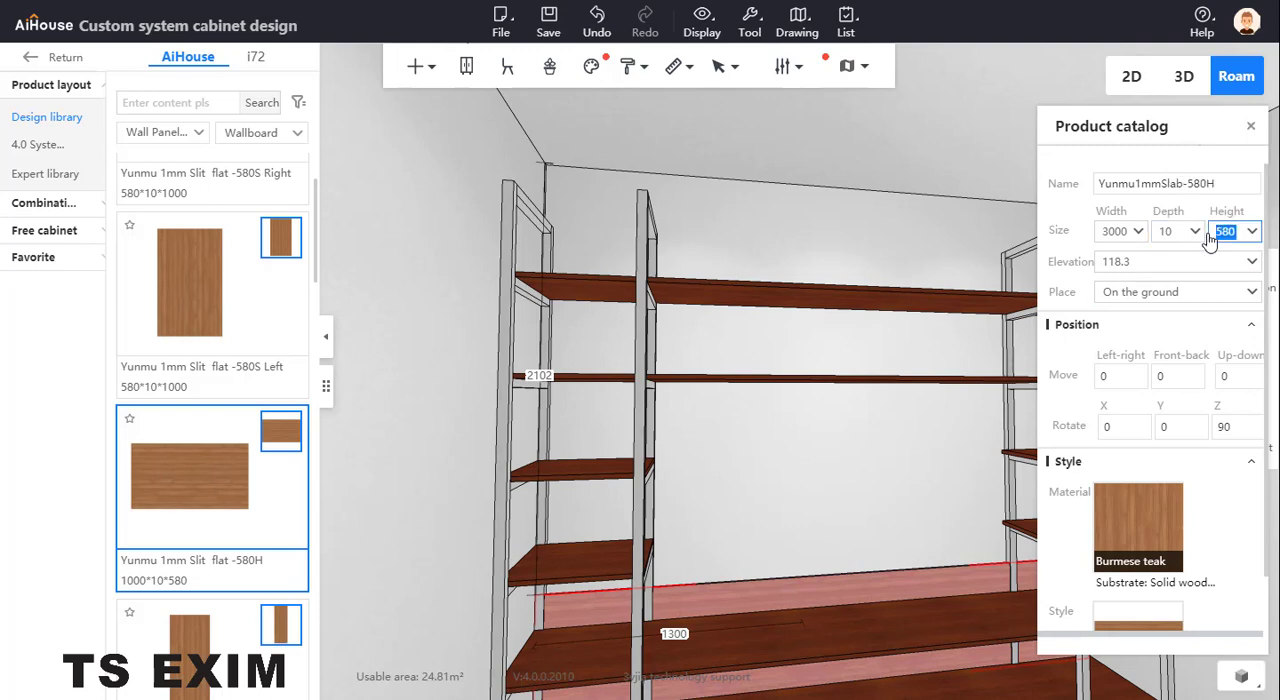
text(118)
key(Return)
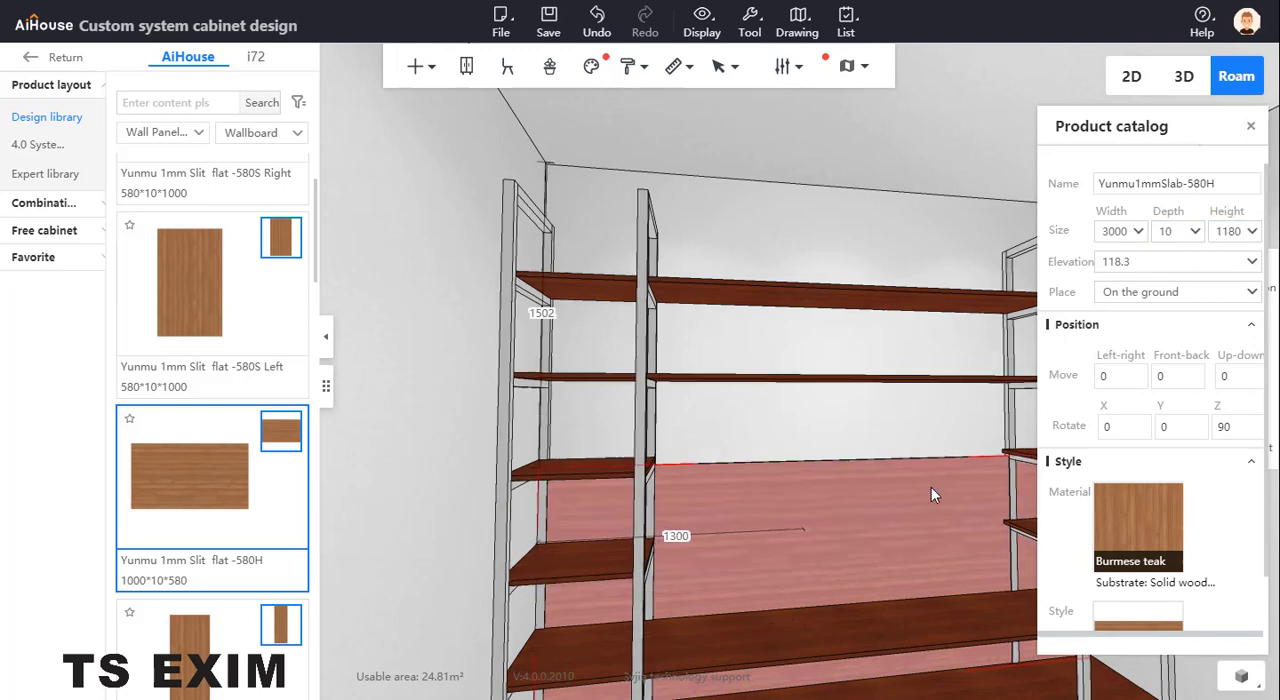
Set the back panel's width to 2000 and its distance from the right end of the back wall to 500
drag(931, 487, 870, 450)
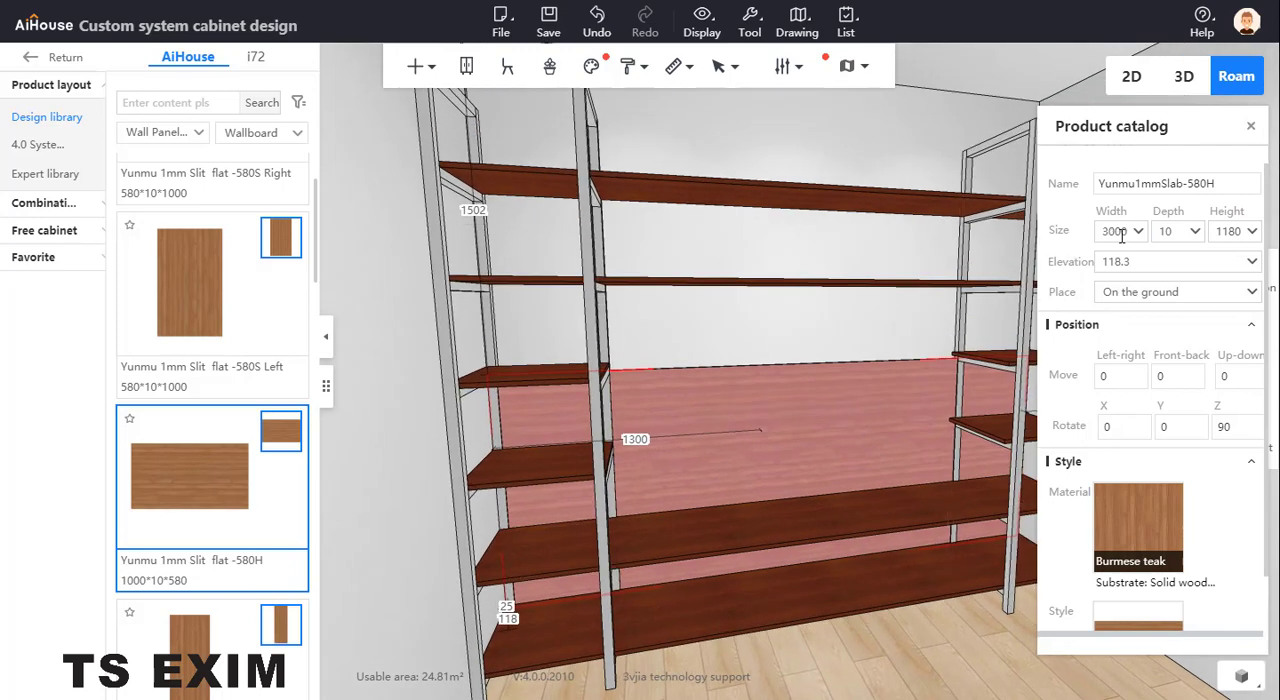
drag(1131, 236, 1080, 240)
text(25)
key(Return)
key(d)
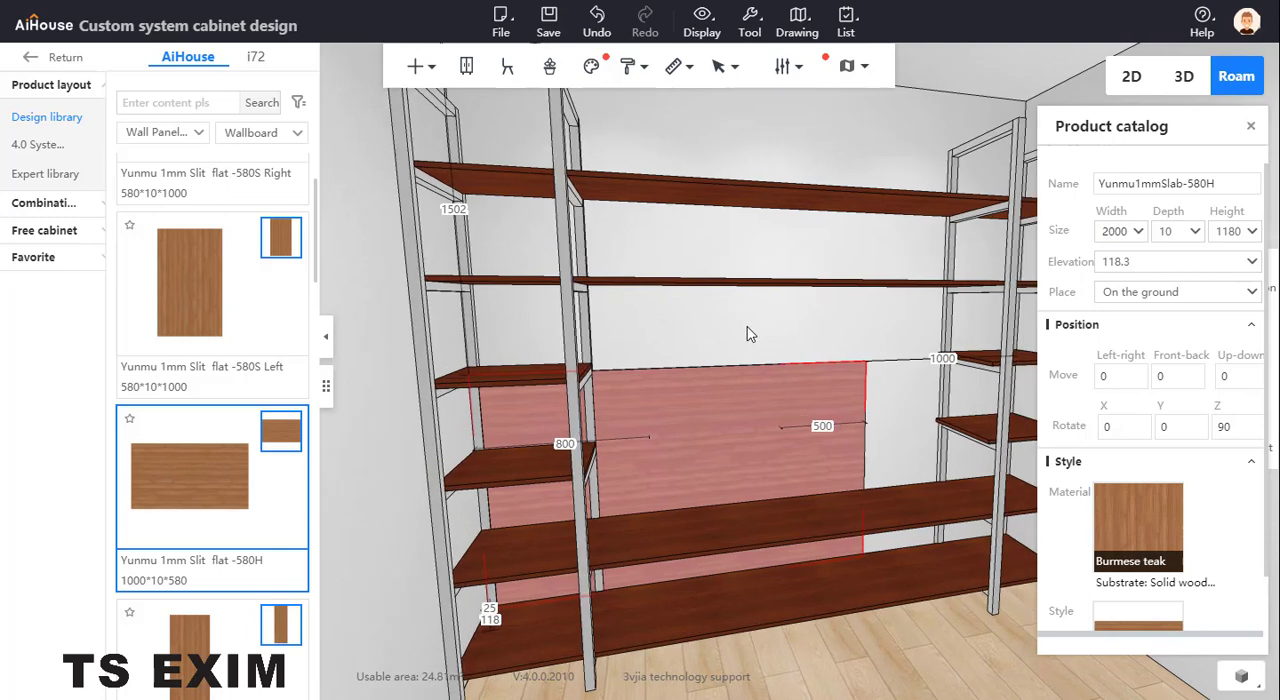
click(814, 360)
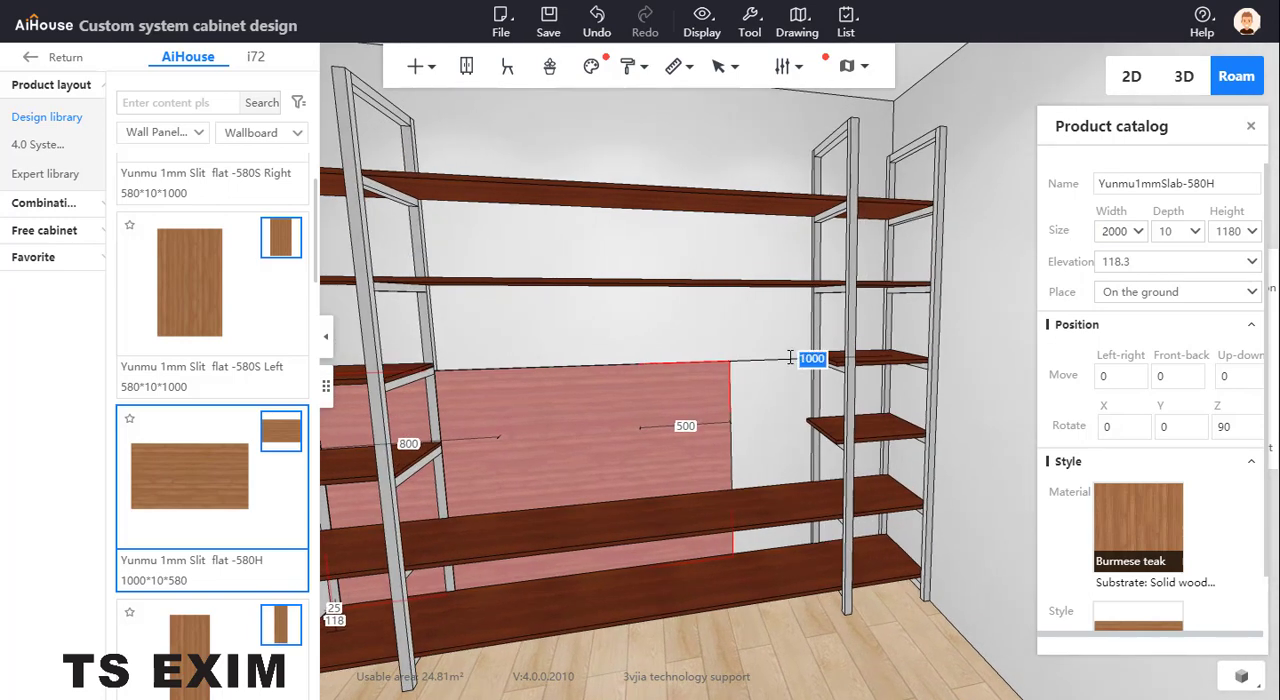
text(50)
key(Return)
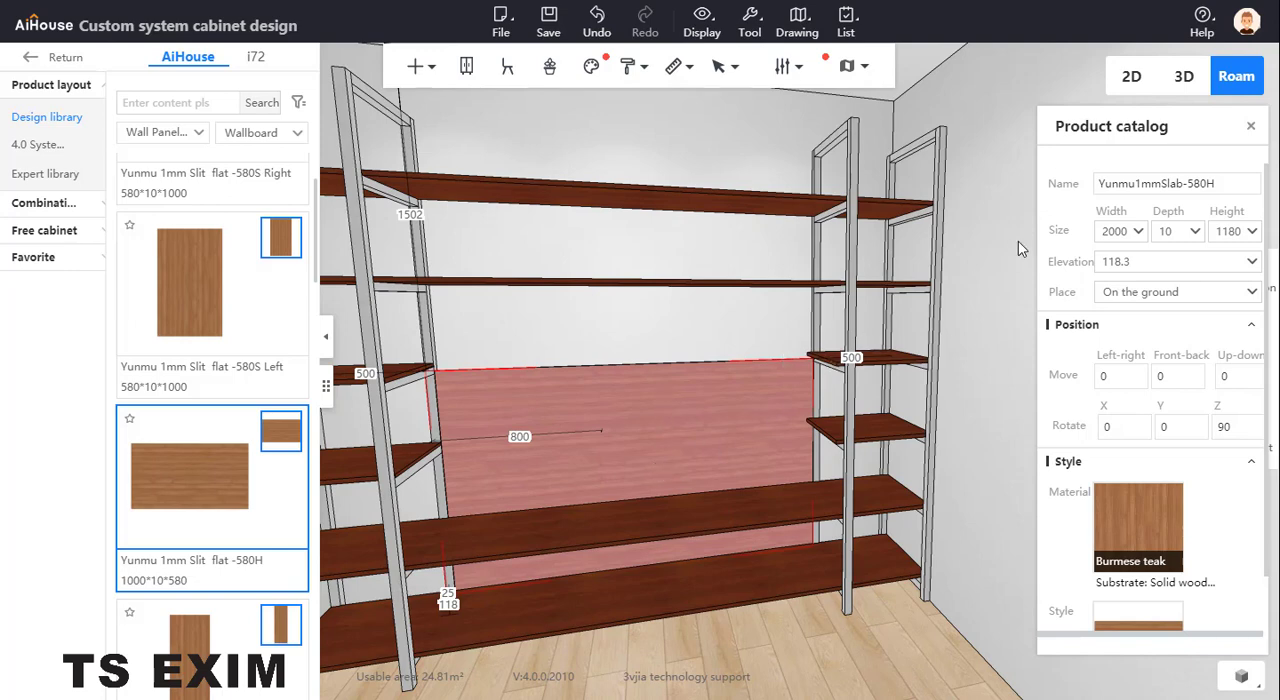
Set the back panel's elevation to 500, raise it by 40 to 540, and close its properties
click(1155, 261)
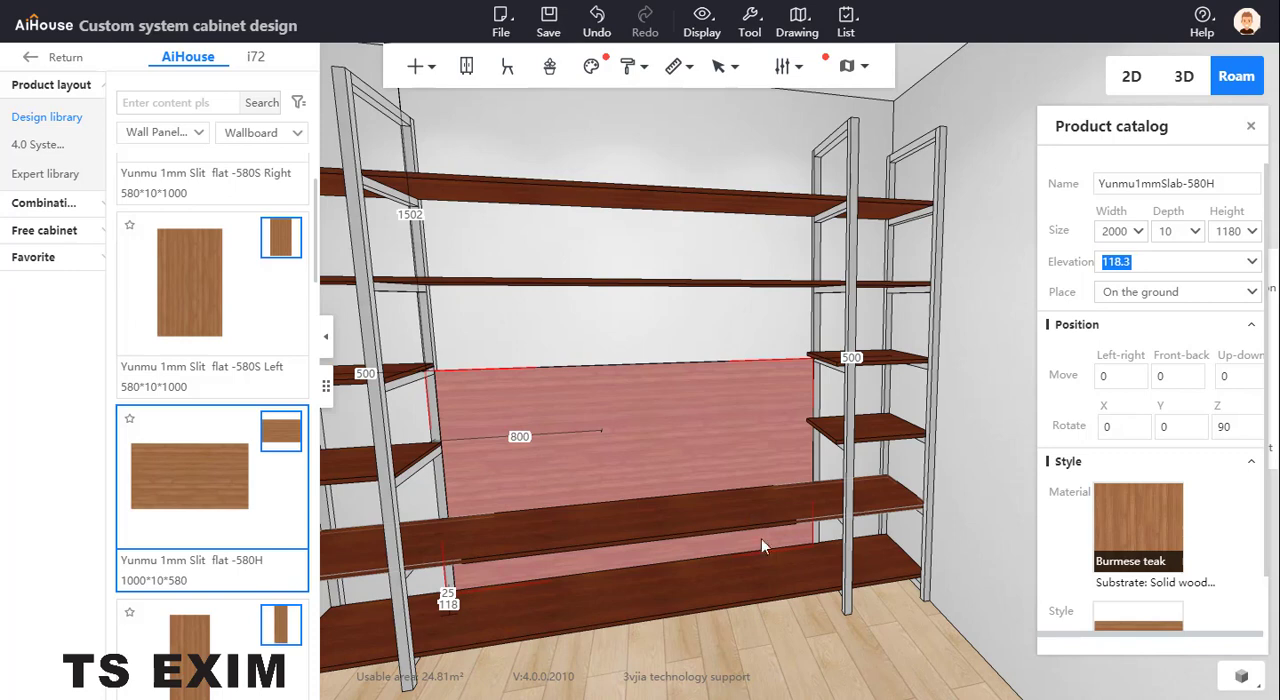
text(500)
key(Return)
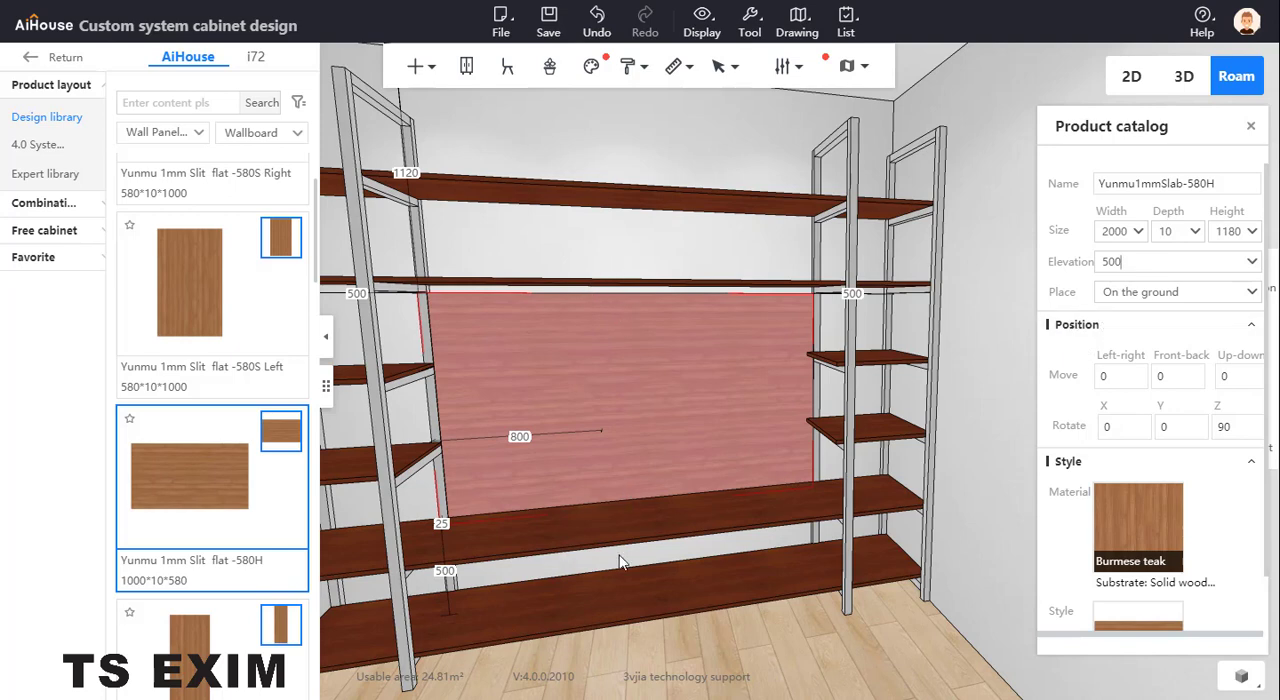
text(+40)
key(Return)
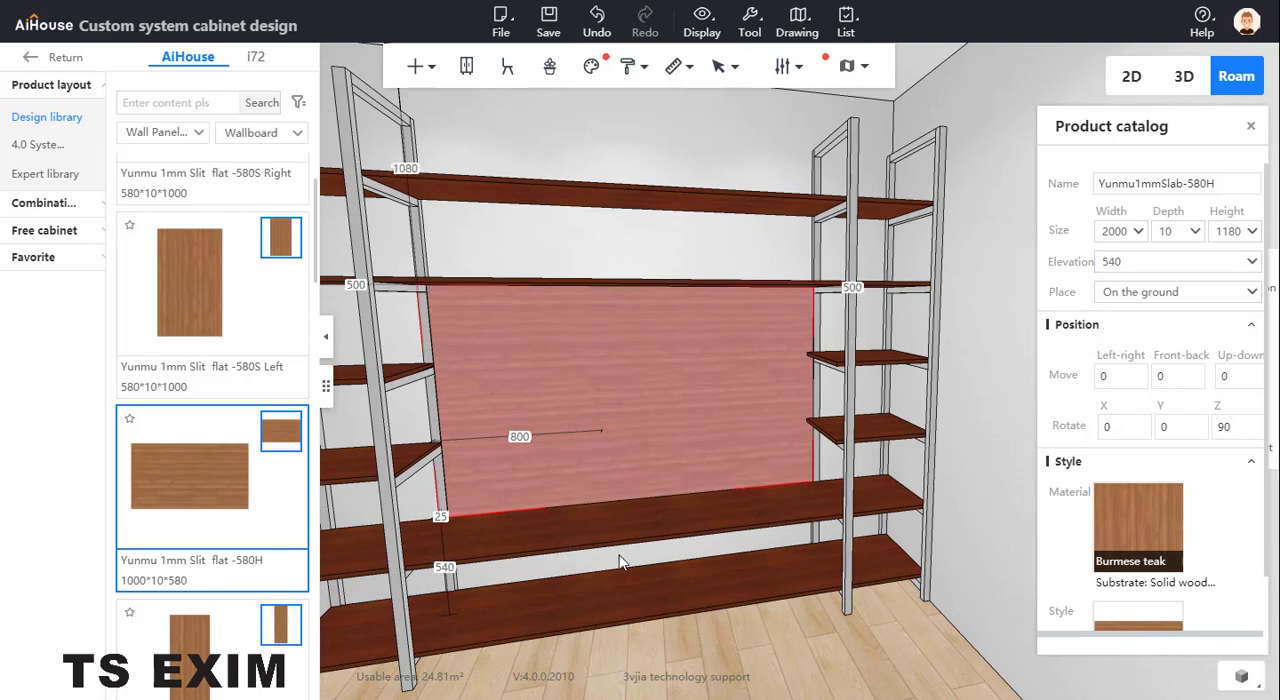
click(1020, 303)
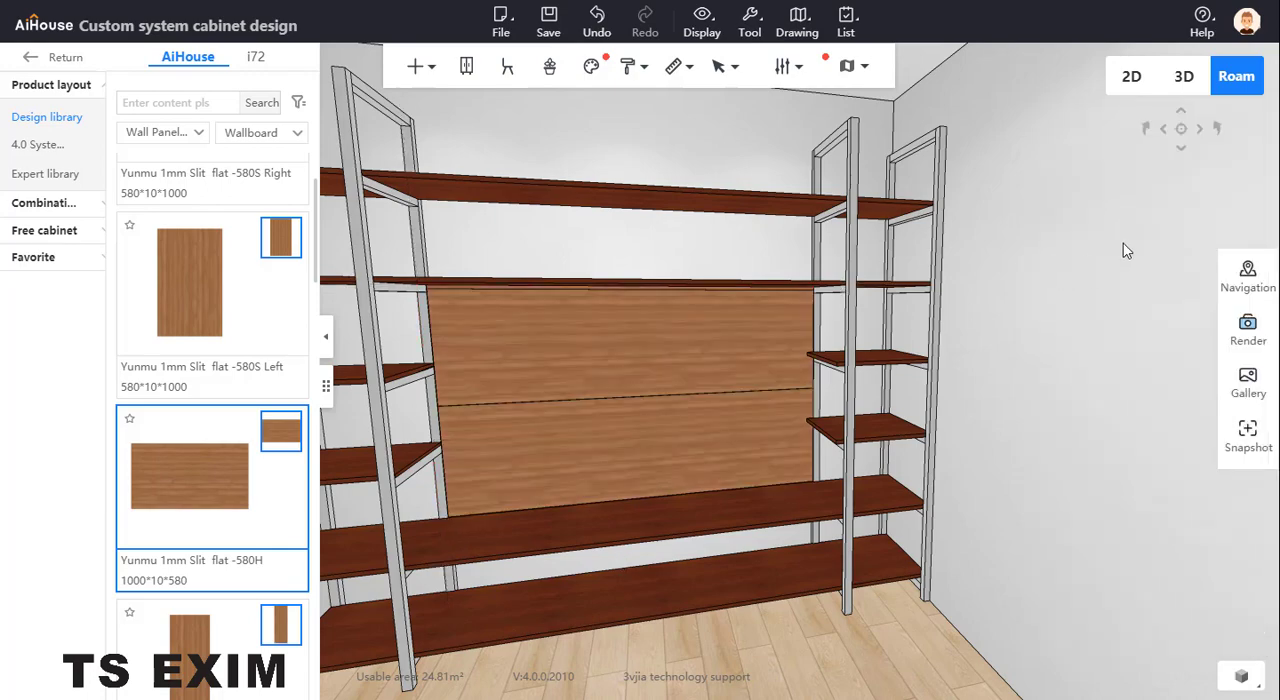
Review the whole shelving unit and compare it with the reference photo
scroll(1089, 318, down, 1)
scroll(1089, 318, down, 3)
drag(1055, 371, 917, 466)
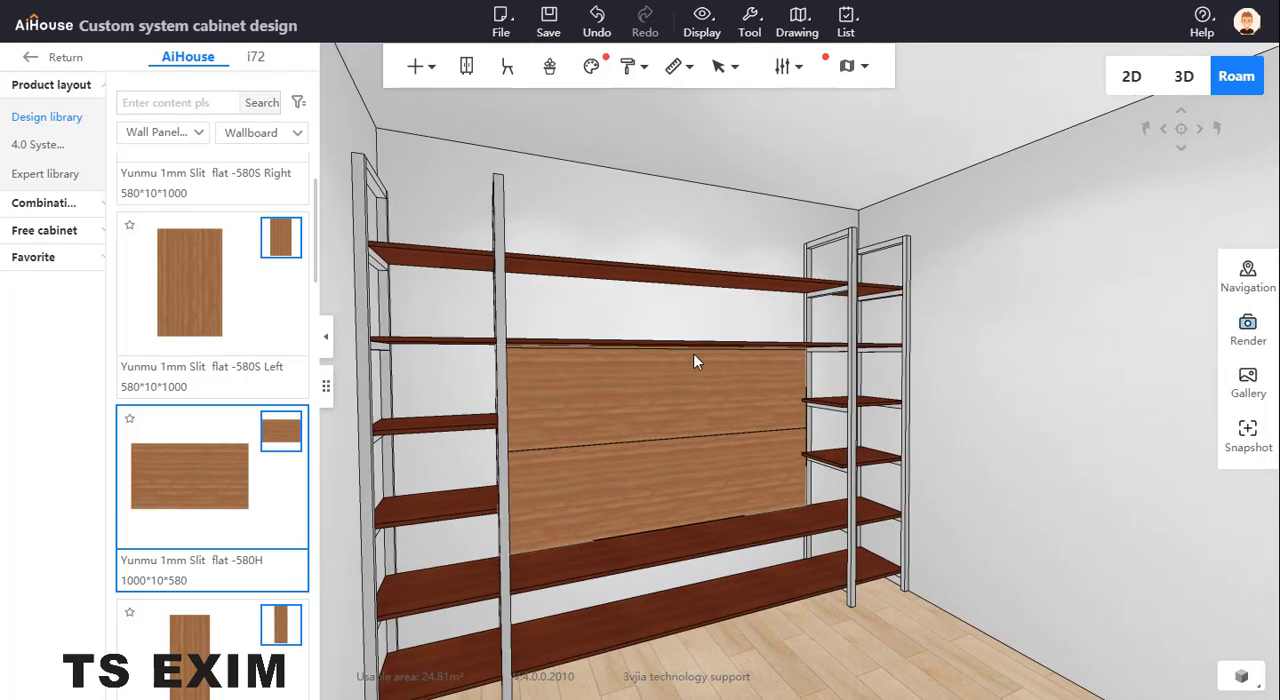
key(alt+Tab)
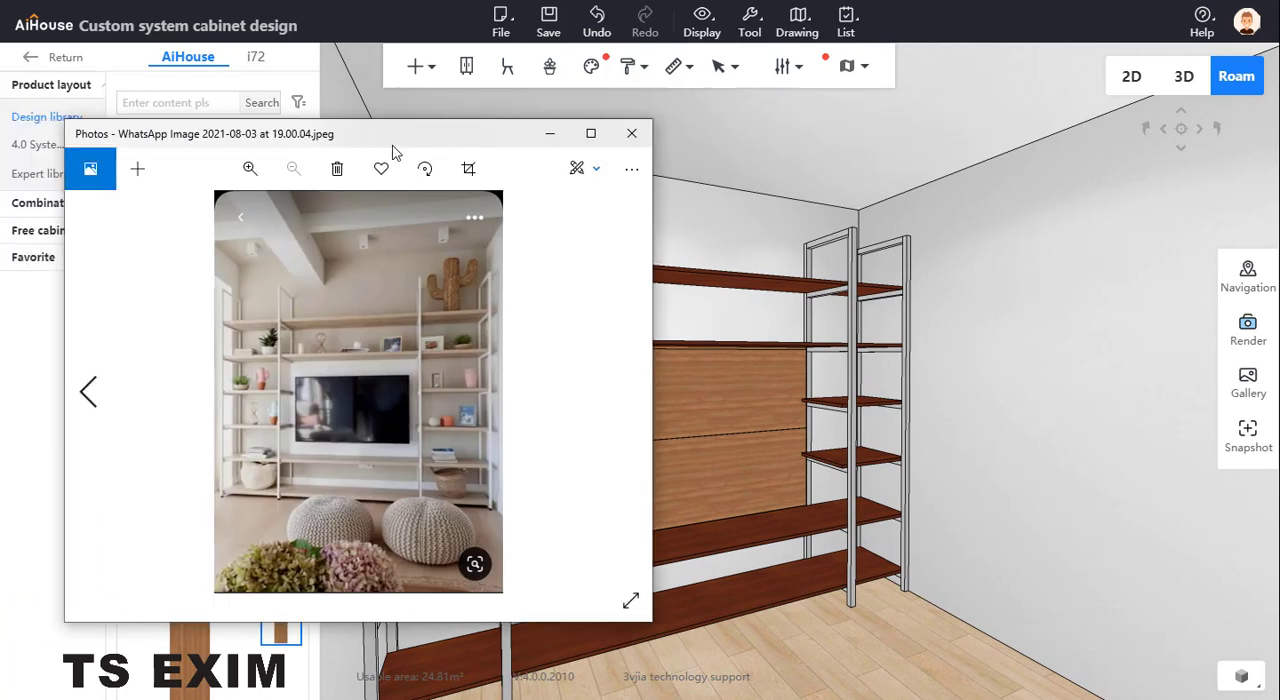
key(alt+Tab)
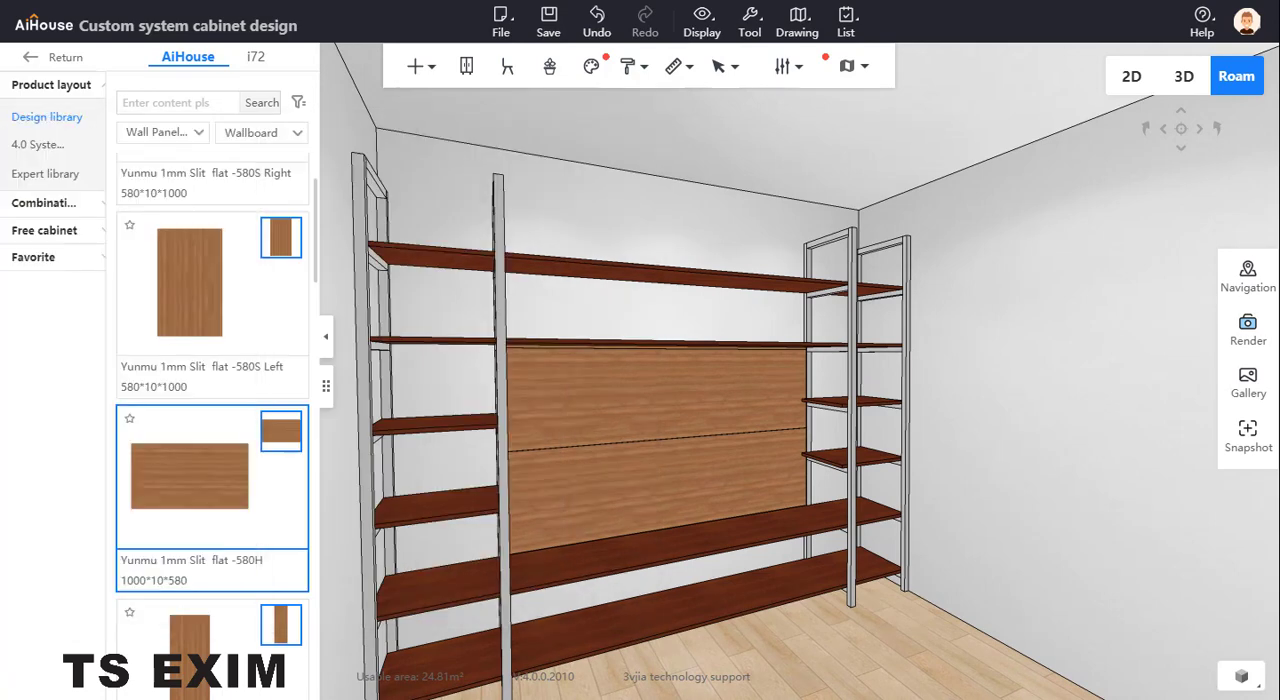
Apply the Su Xiangtong cabinet material from the Matt Blister door materials to the topmost full-width board and deselect it
click(598, 267)
right_click(597, 265)
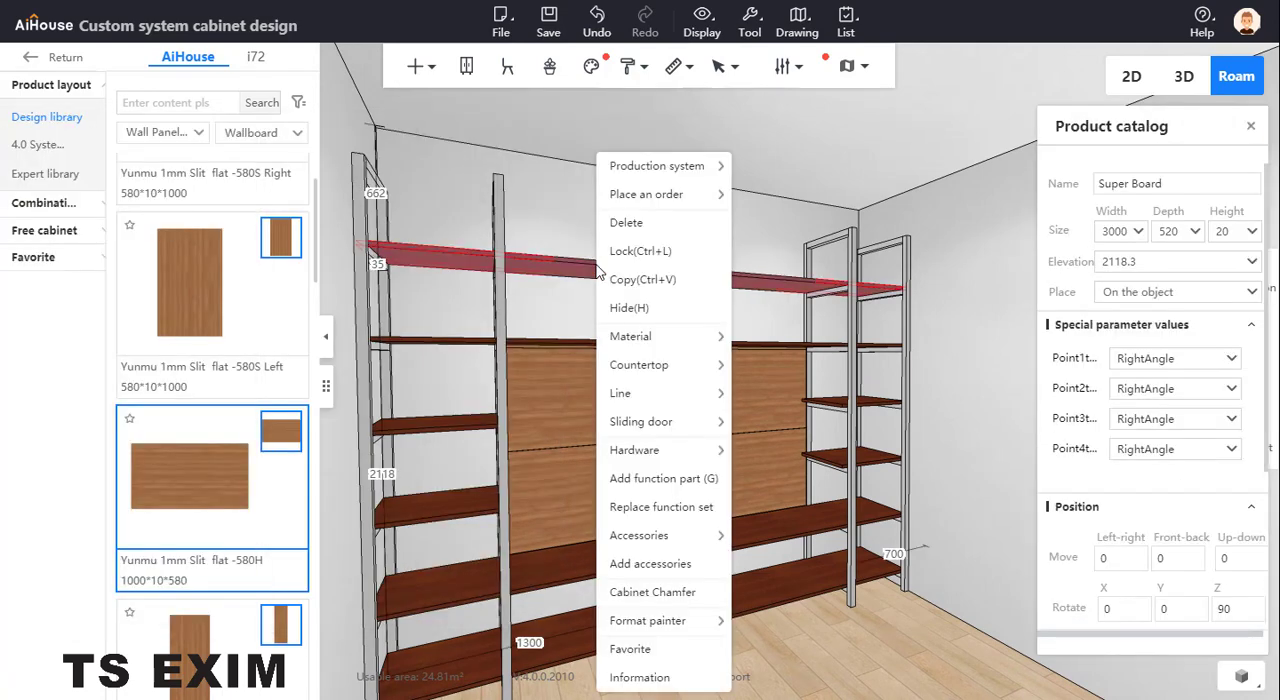
mouse_move(691, 457)
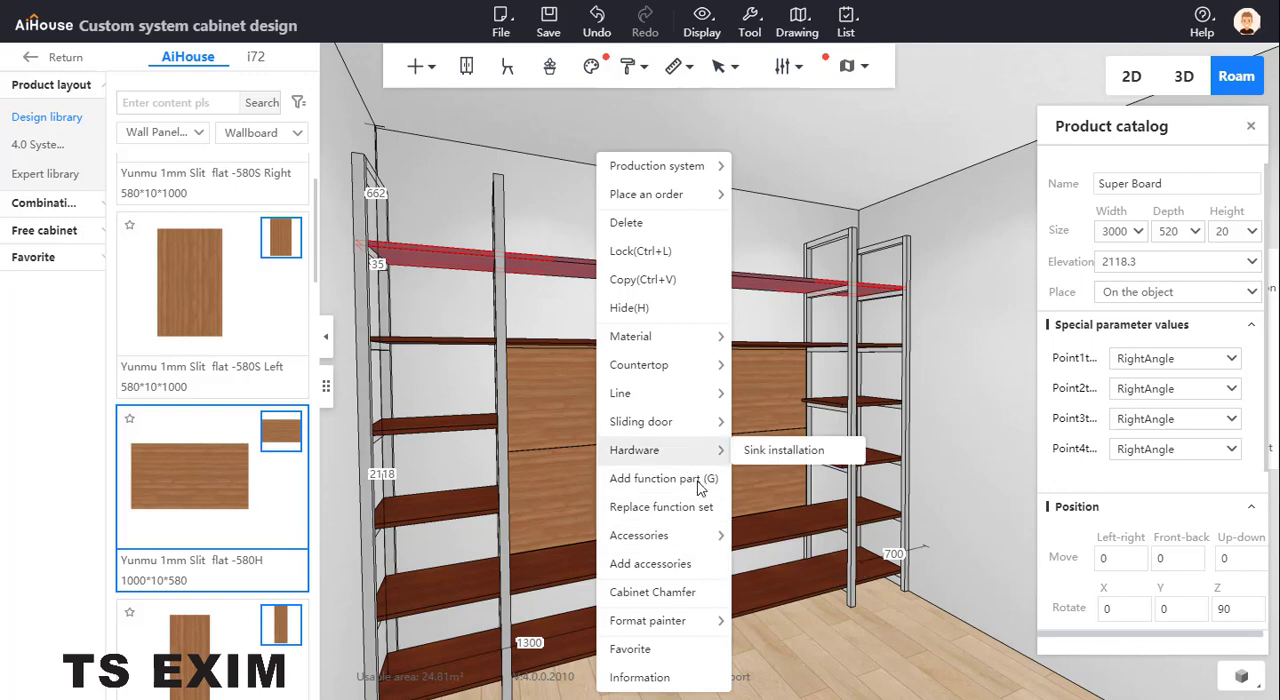
mouse_move(690, 342)
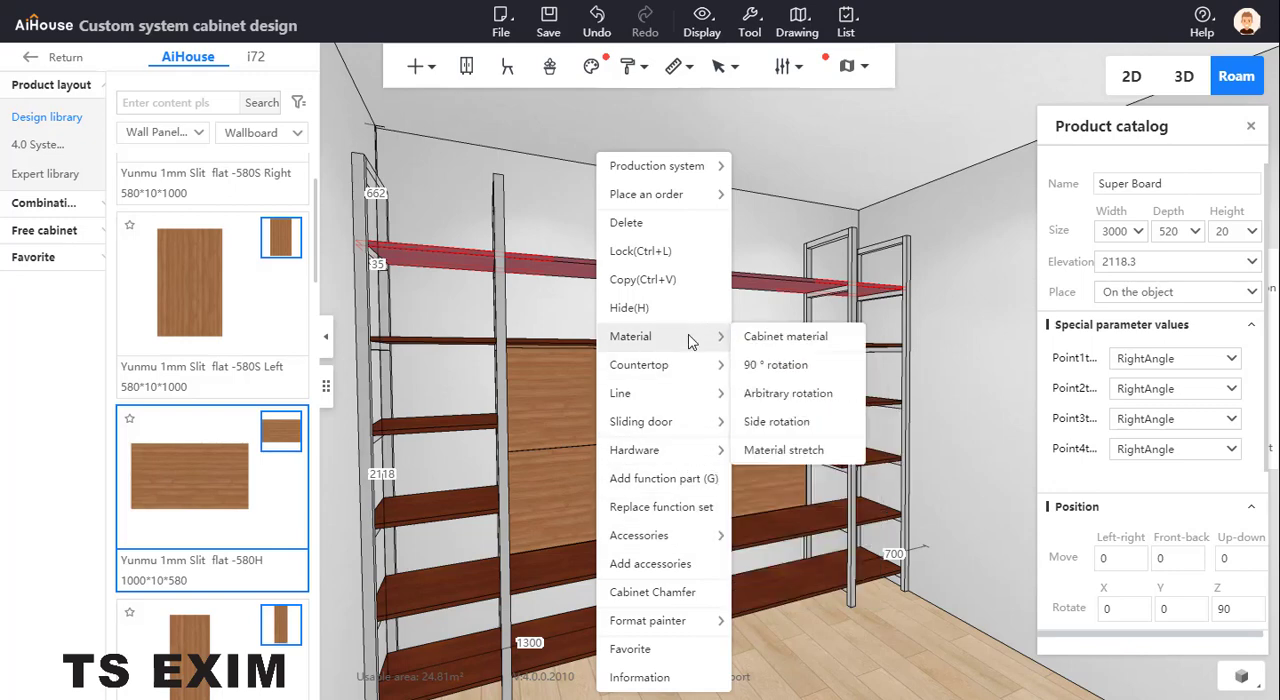
click(745, 337)
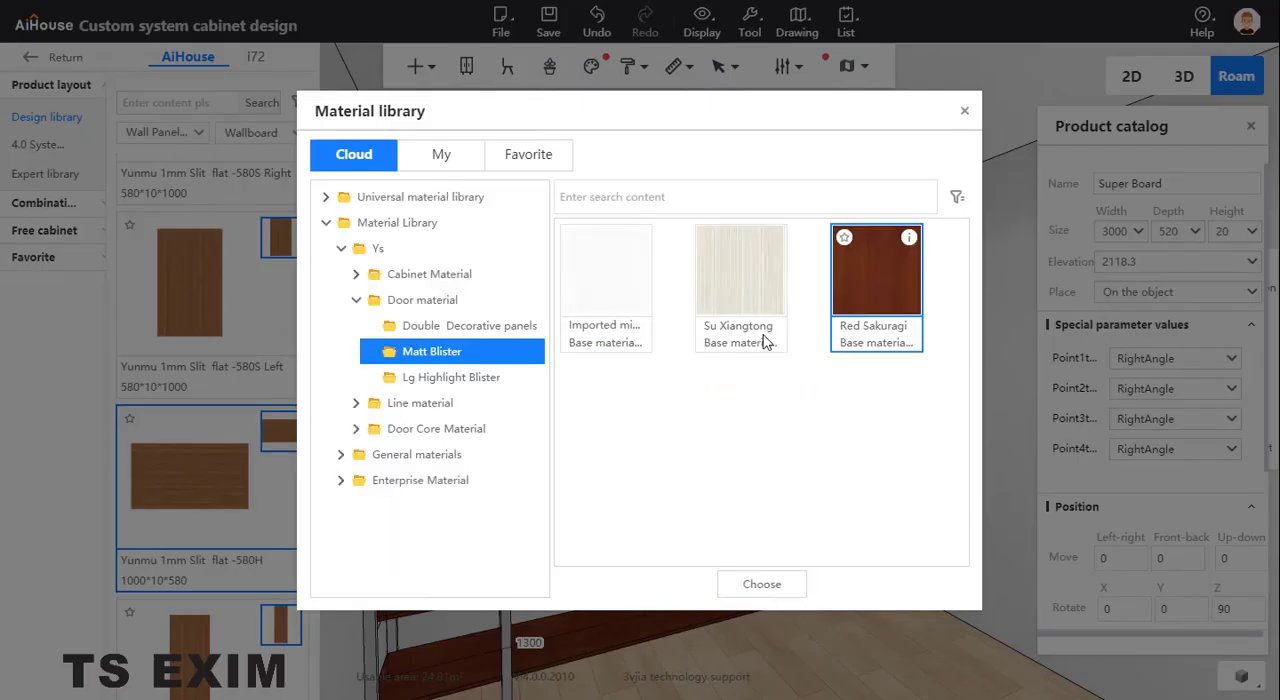
click(760, 340)
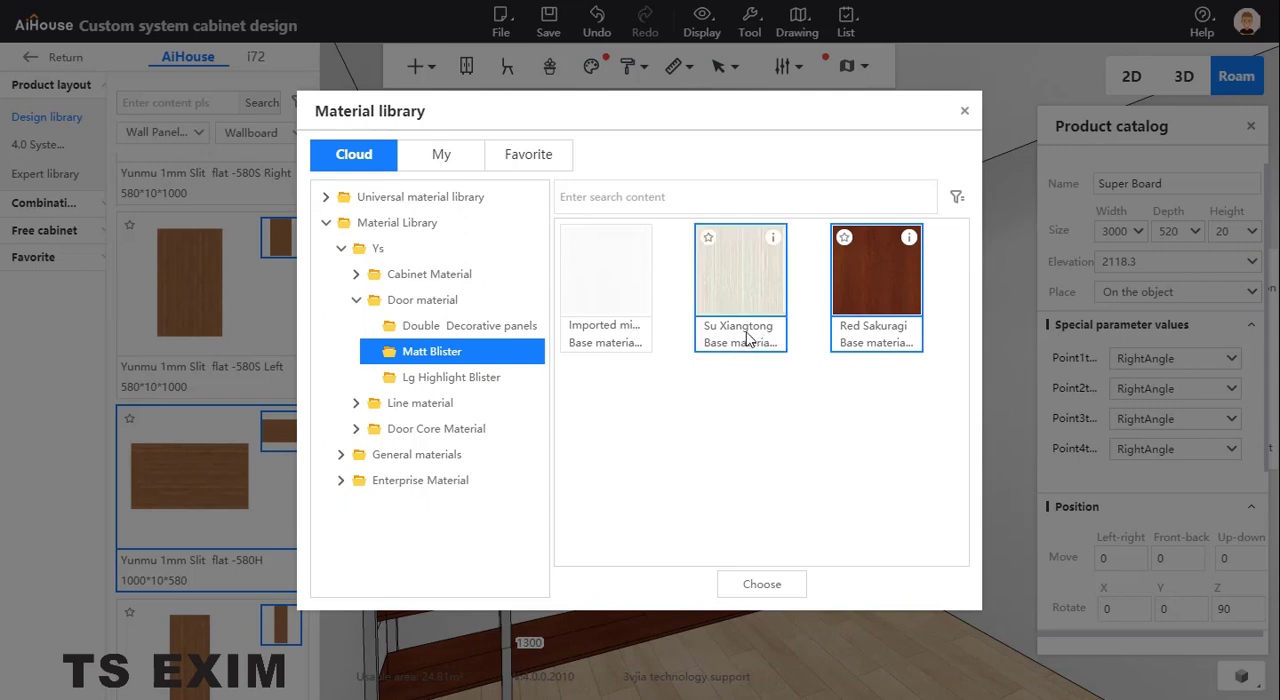
click(760, 585)
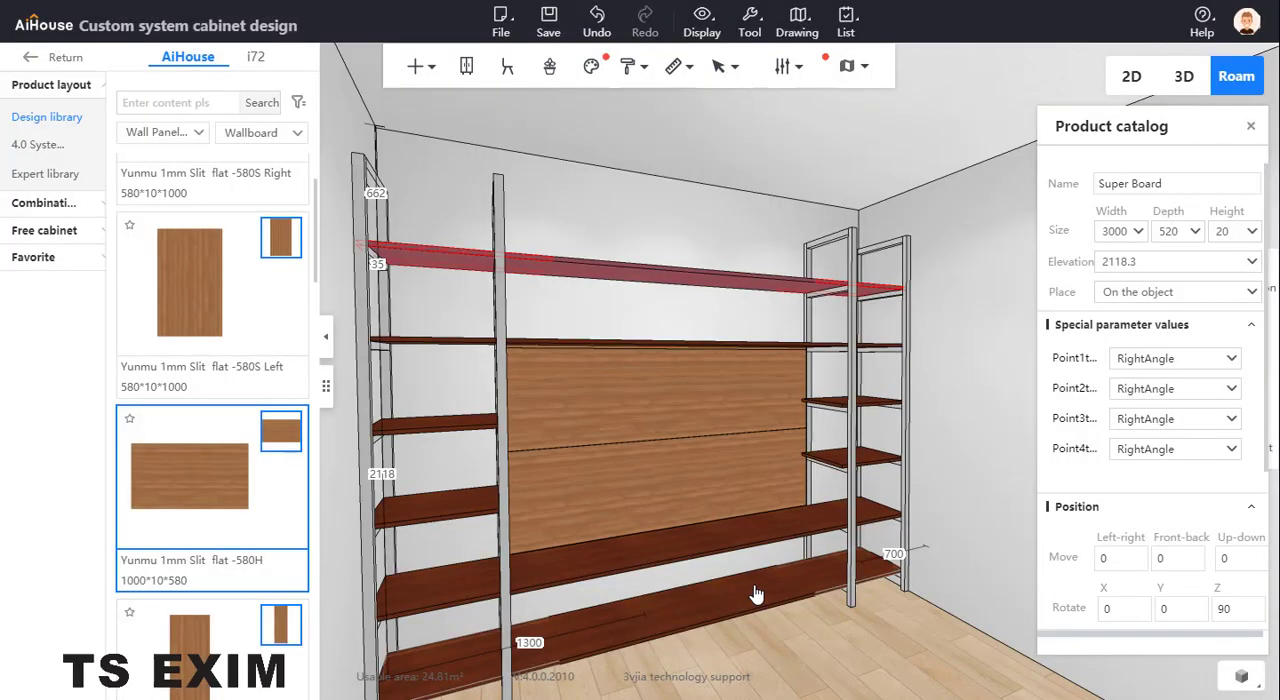
click(640, 297)
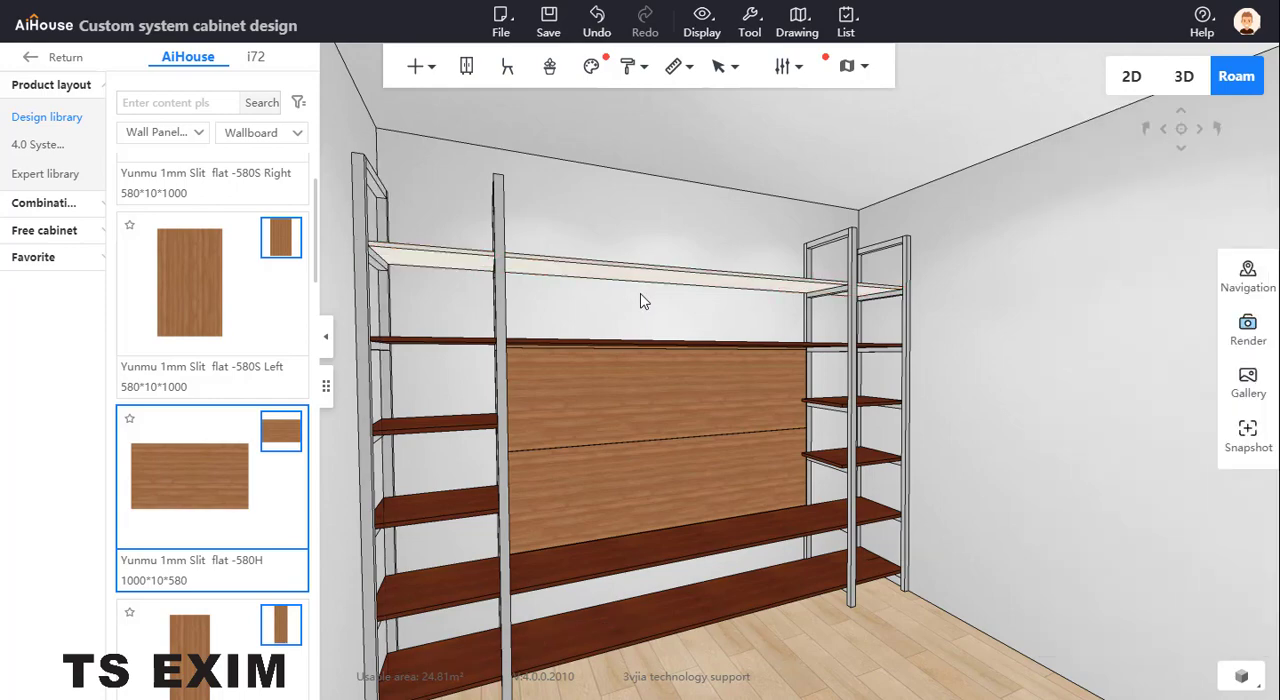
Change the cabinet material of all items at once to the plain white Matt Blister door material
right_click(641, 296)
mouse_move(707, 424)
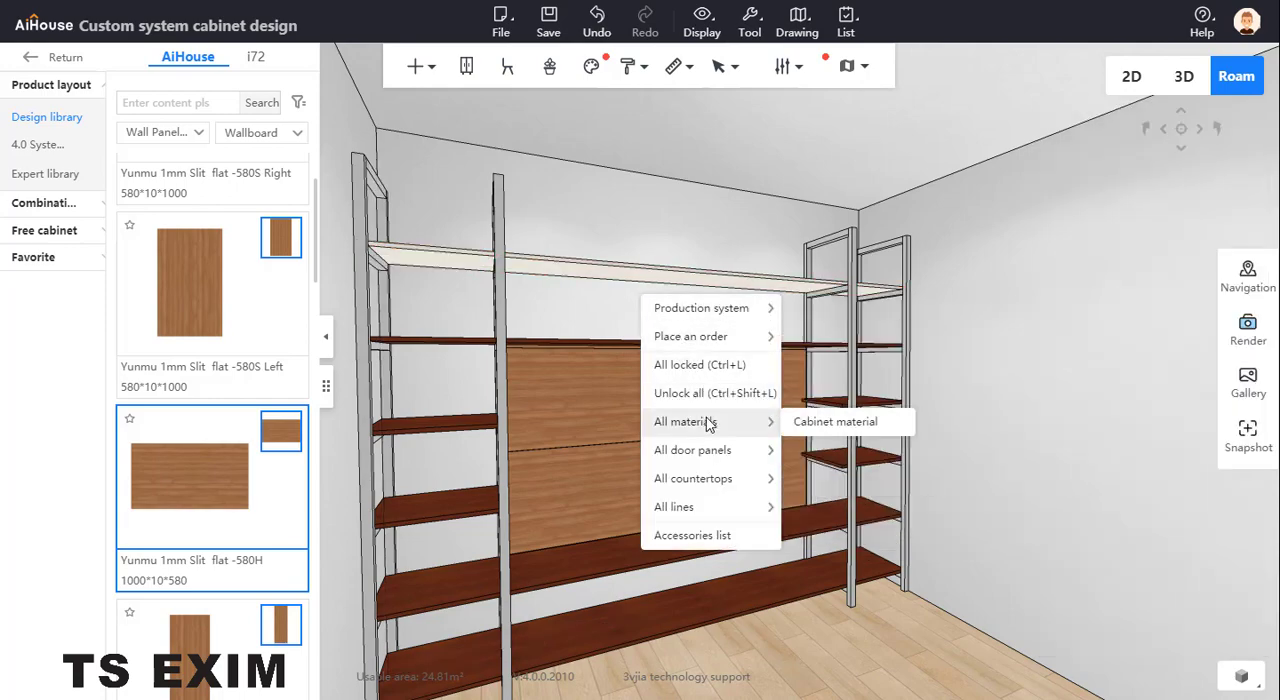
click(823, 422)
click(598, 287)
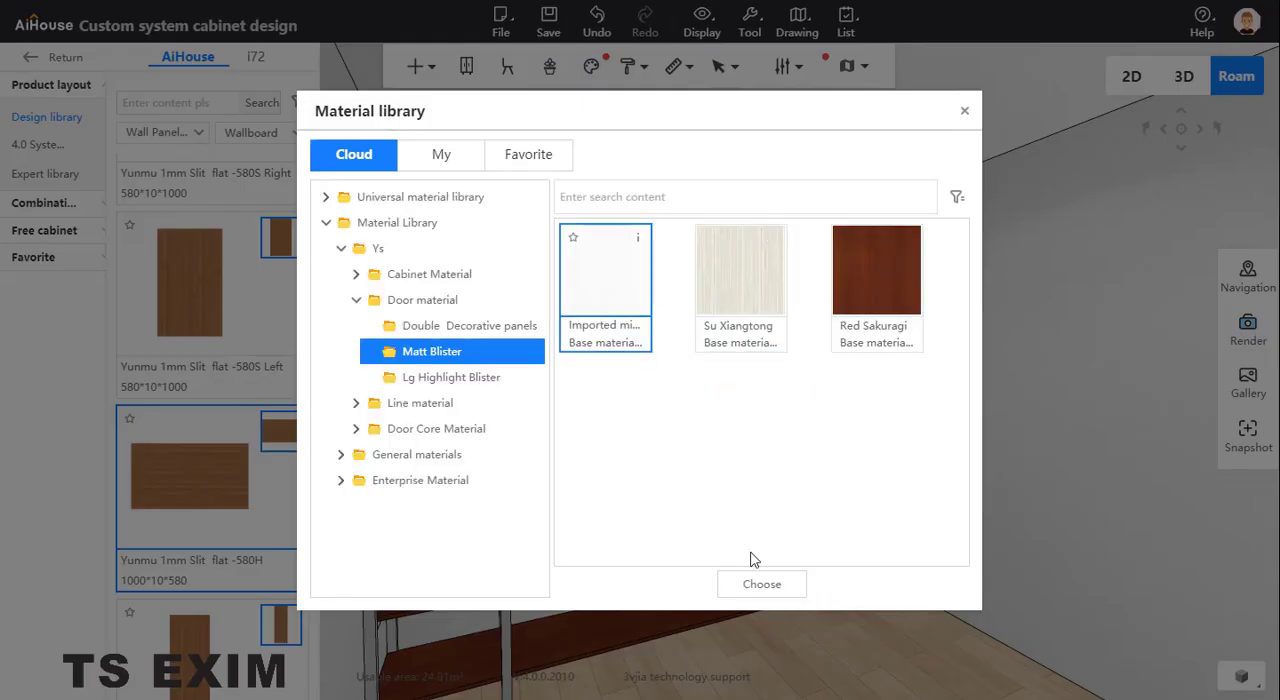
click(762, 585)
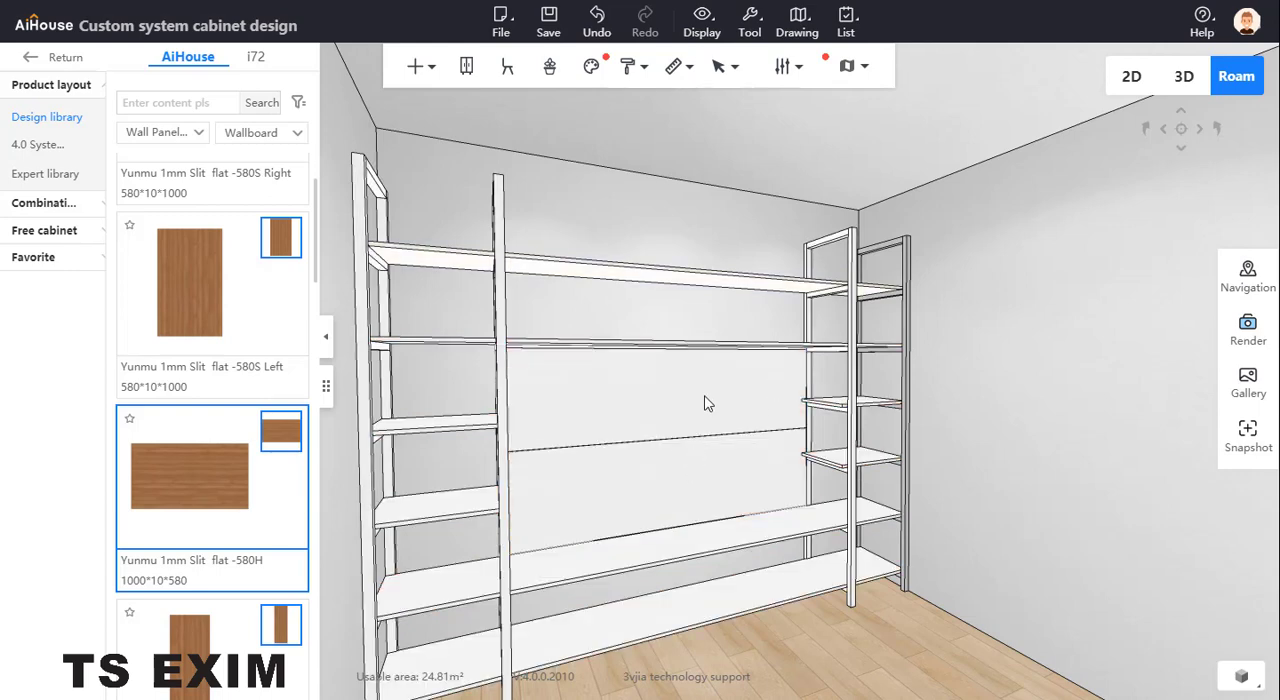
Apply a light oak cabinet material from the Oak wood group of the universal double-faced materials to the topmost full-width board
click(660, 280)
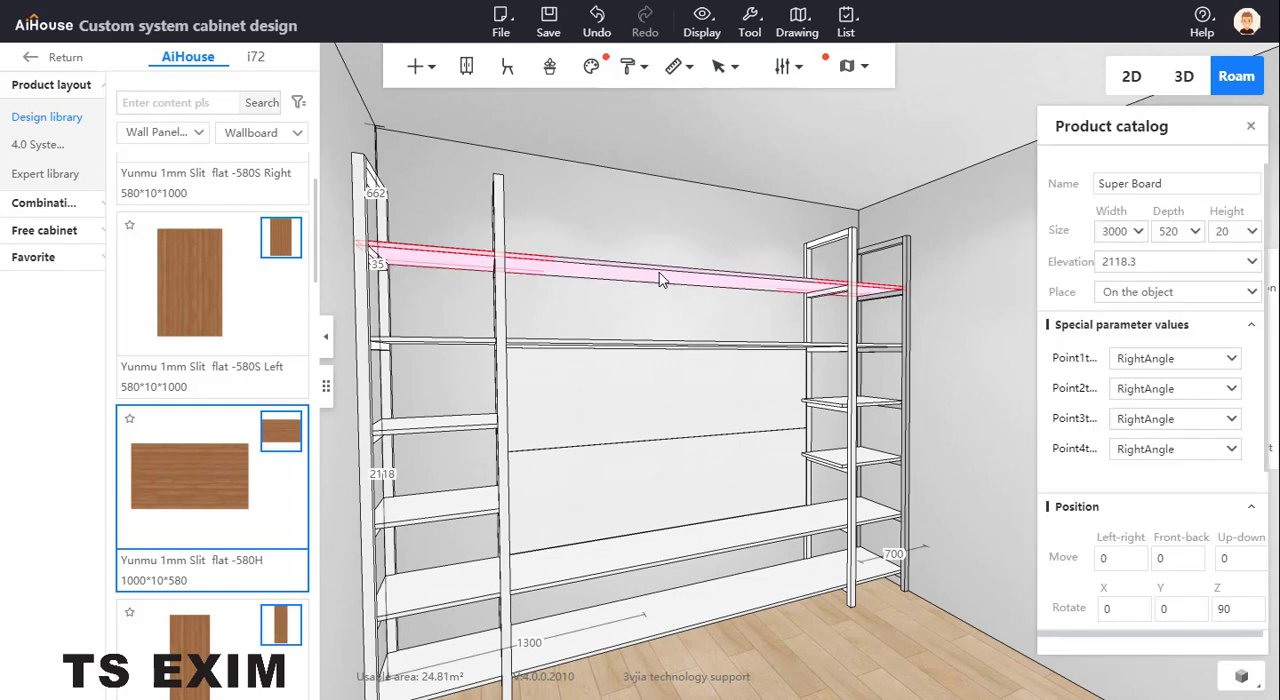
right_click(659, 272)
mouse_move(718, 457)
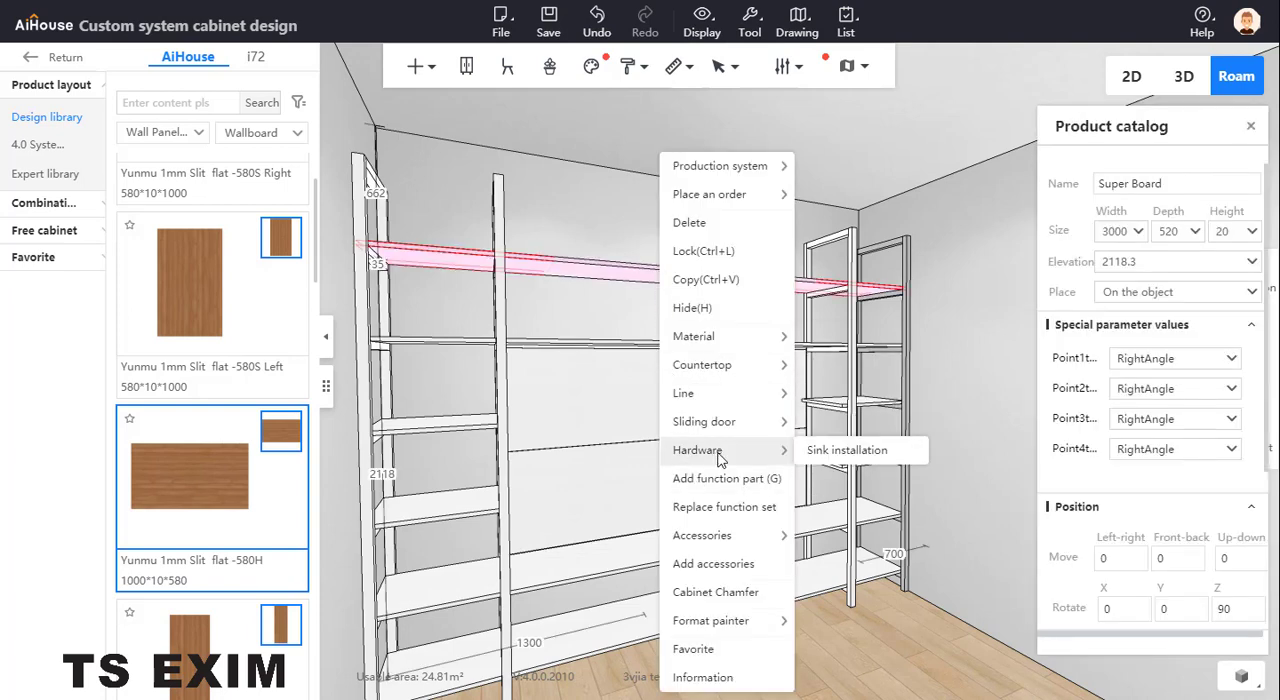
mouse_move(766, 340)
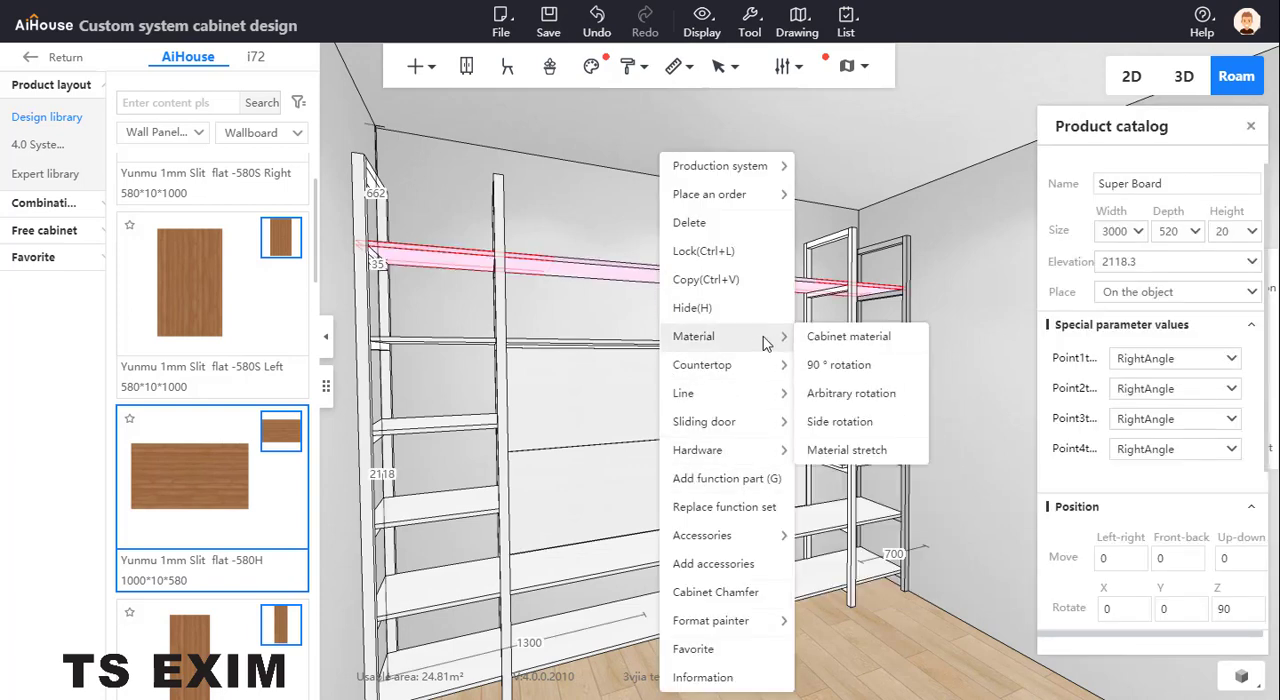
click(848, 337)
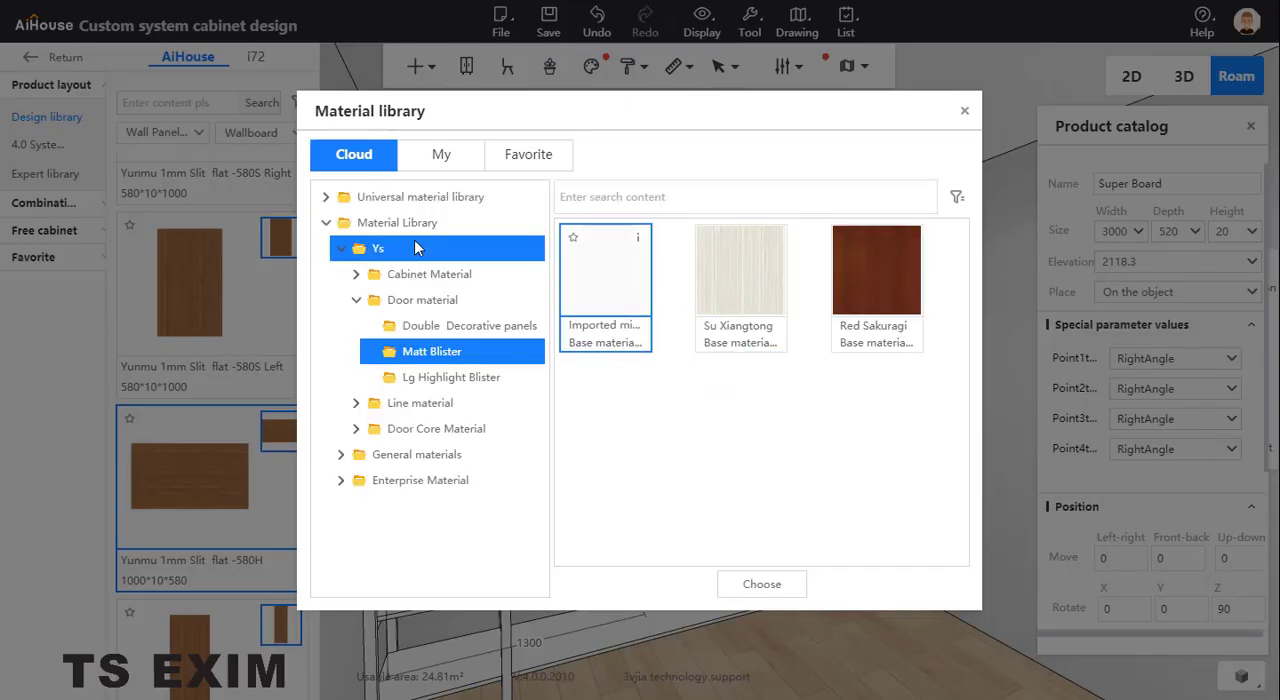
click(449, 197)
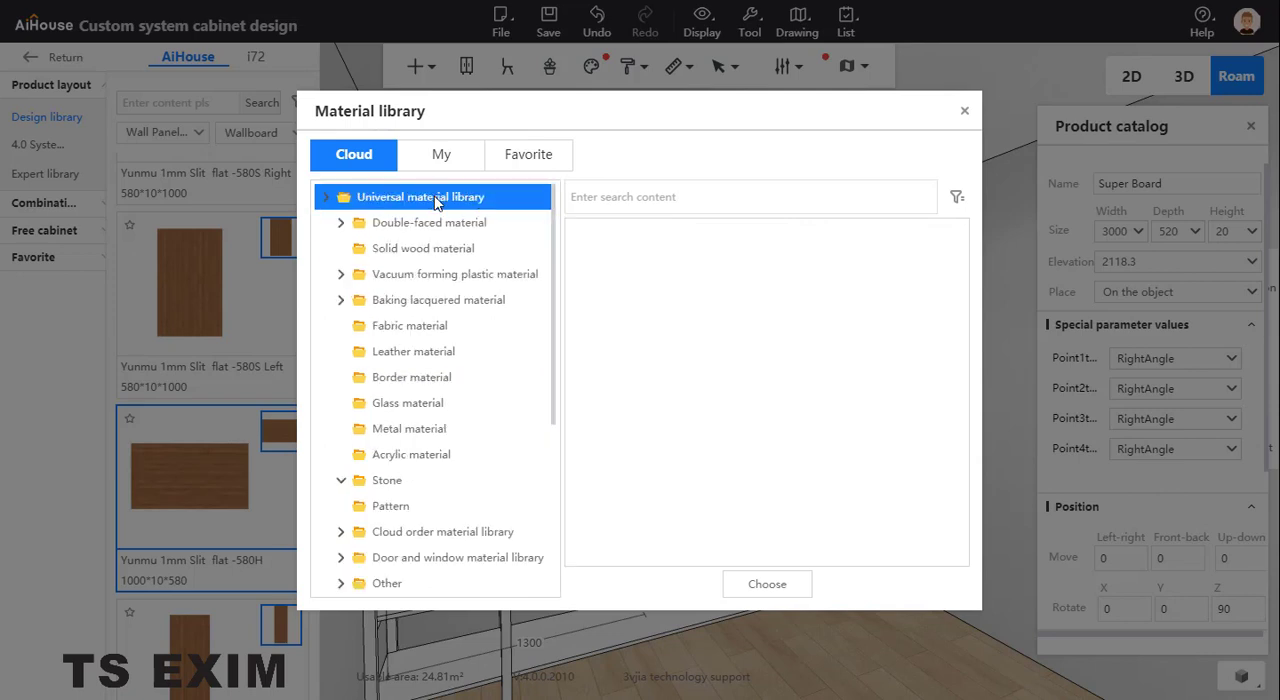
click(449, 252)
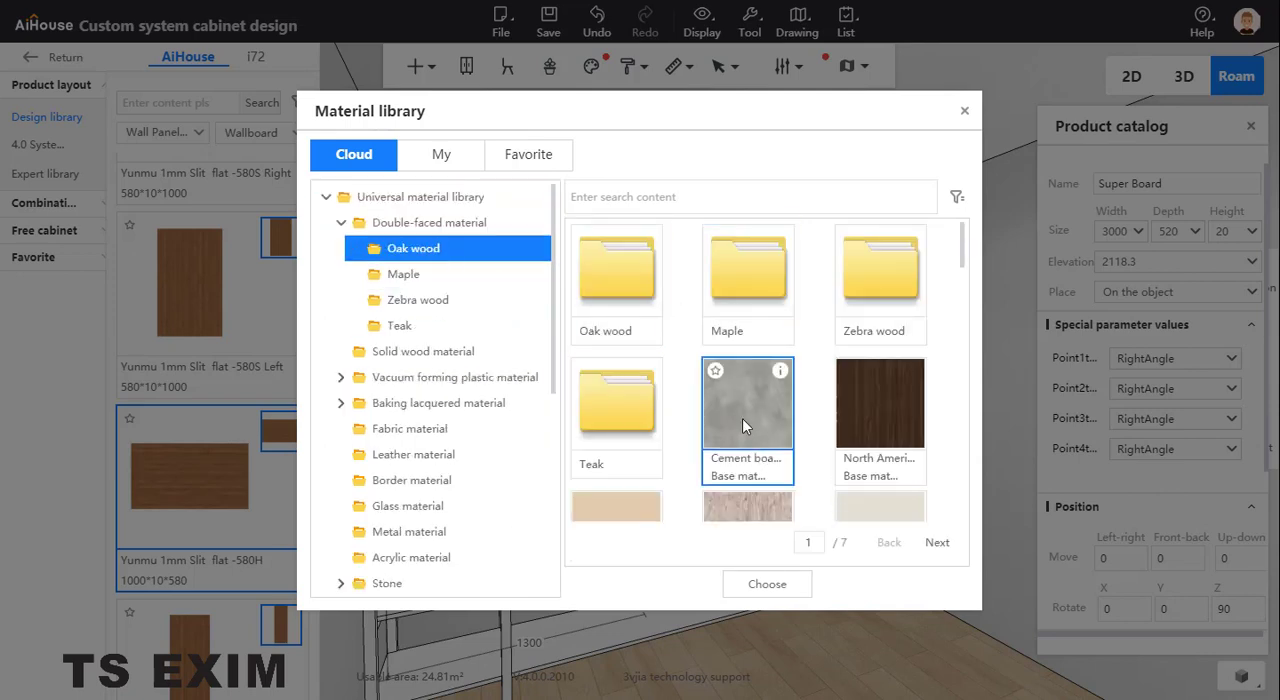
scroll(660, 340, down, 1)
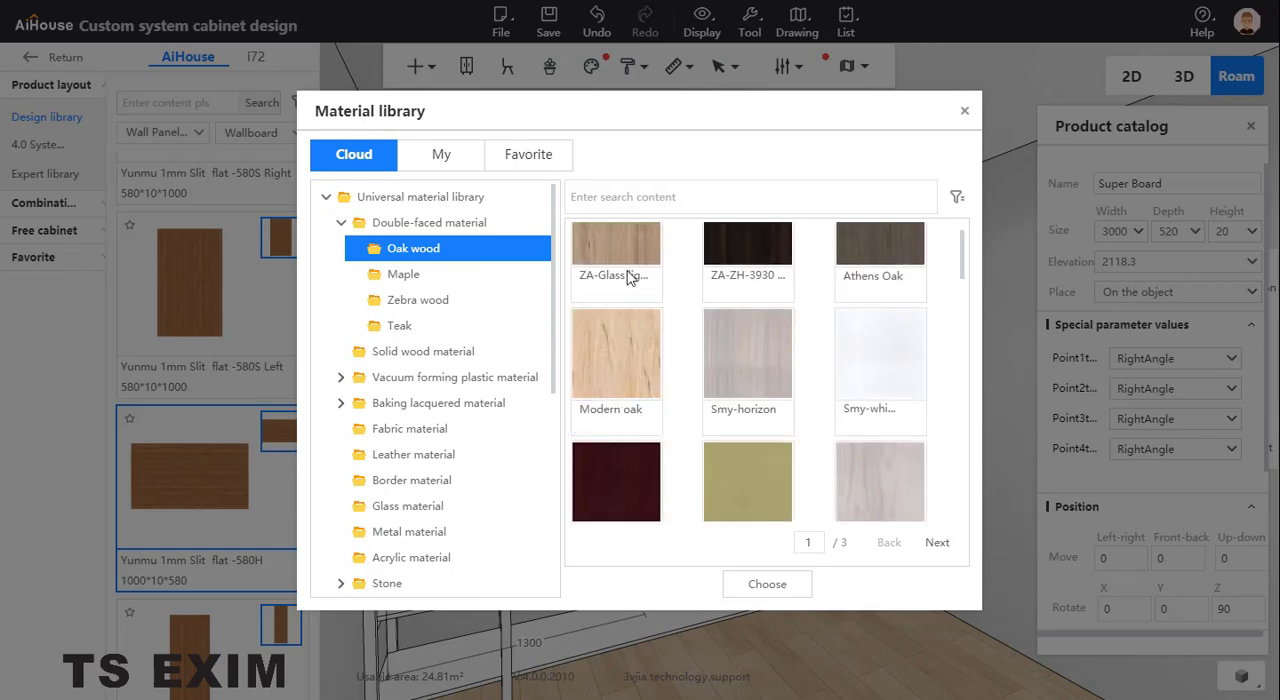
click(767, 585)
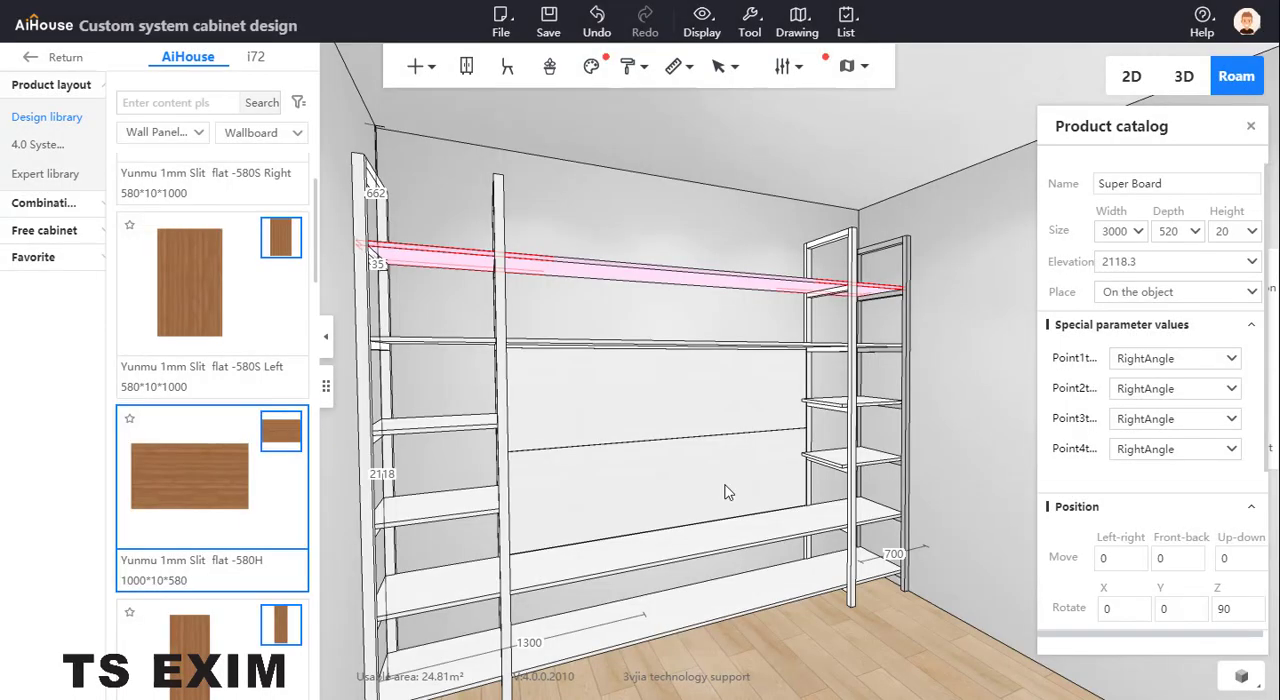
Copy the topmost board's light oak material to all other full-width boards and side shelves with the format painter, leaving frames and back panel white
right_click(745, 289)
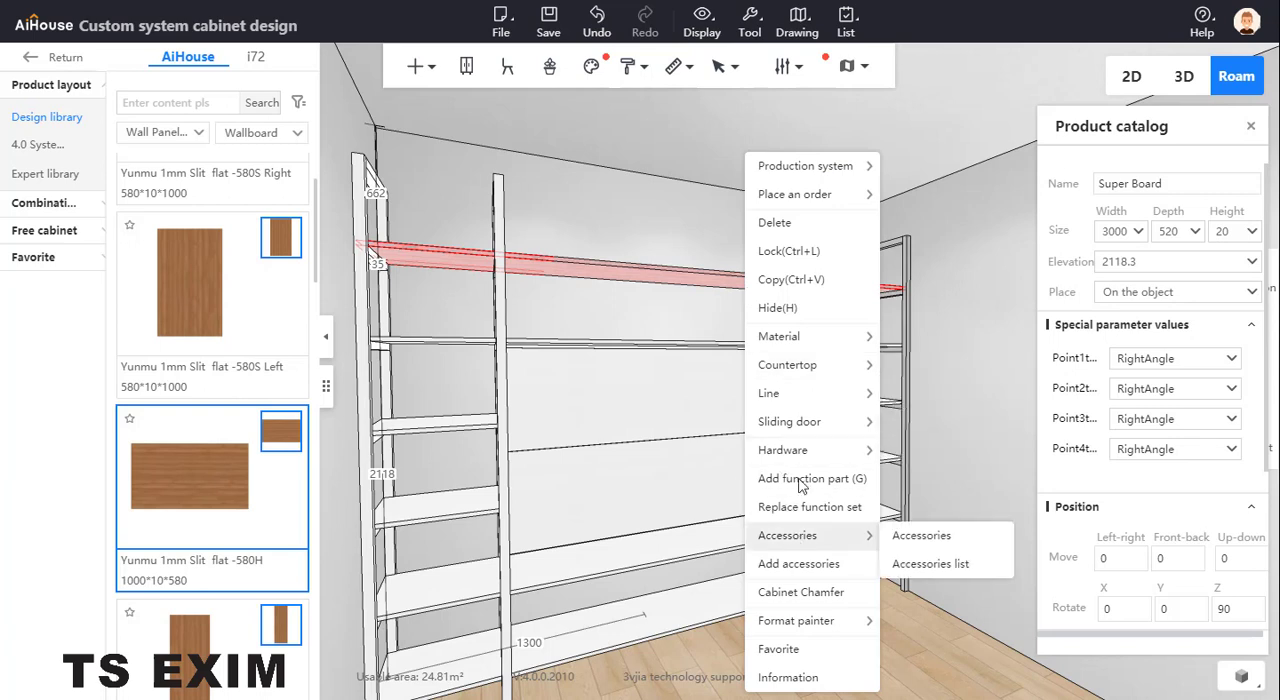
mouse_move(840, 626)
click(905, 620)
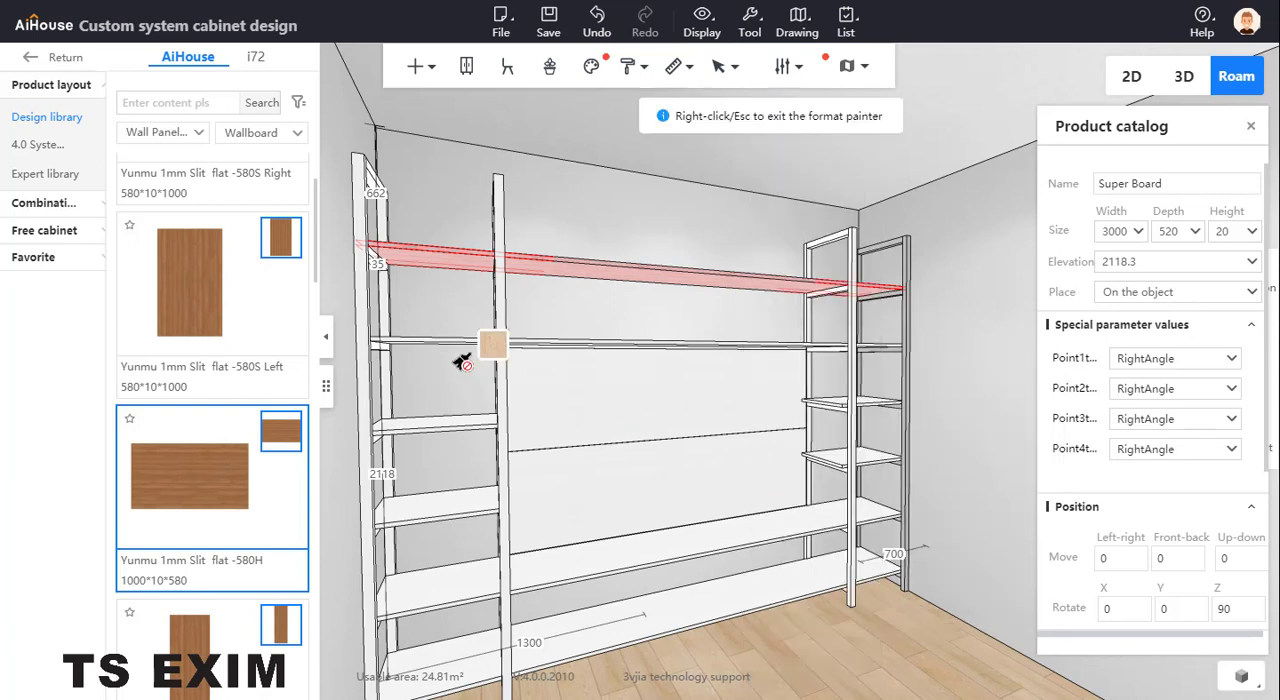
click(468, 346)
click(474, 428)
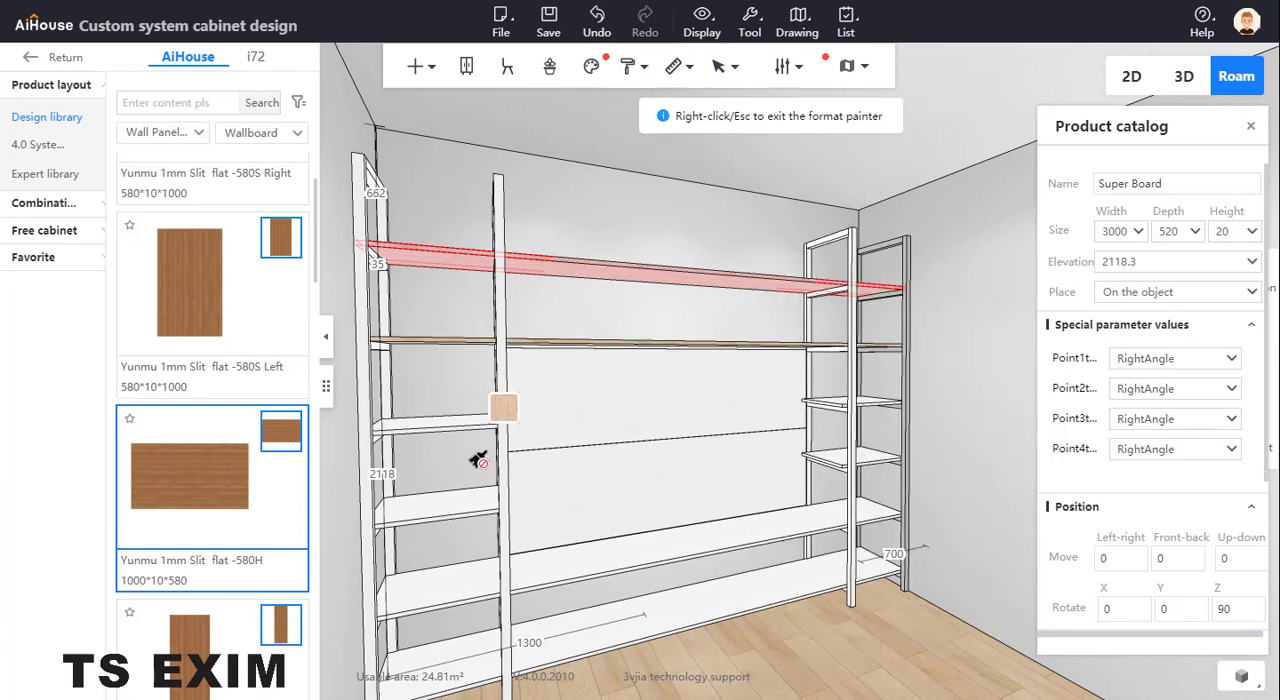
click(476, 510)
click(479, 579)
click(588, 637)
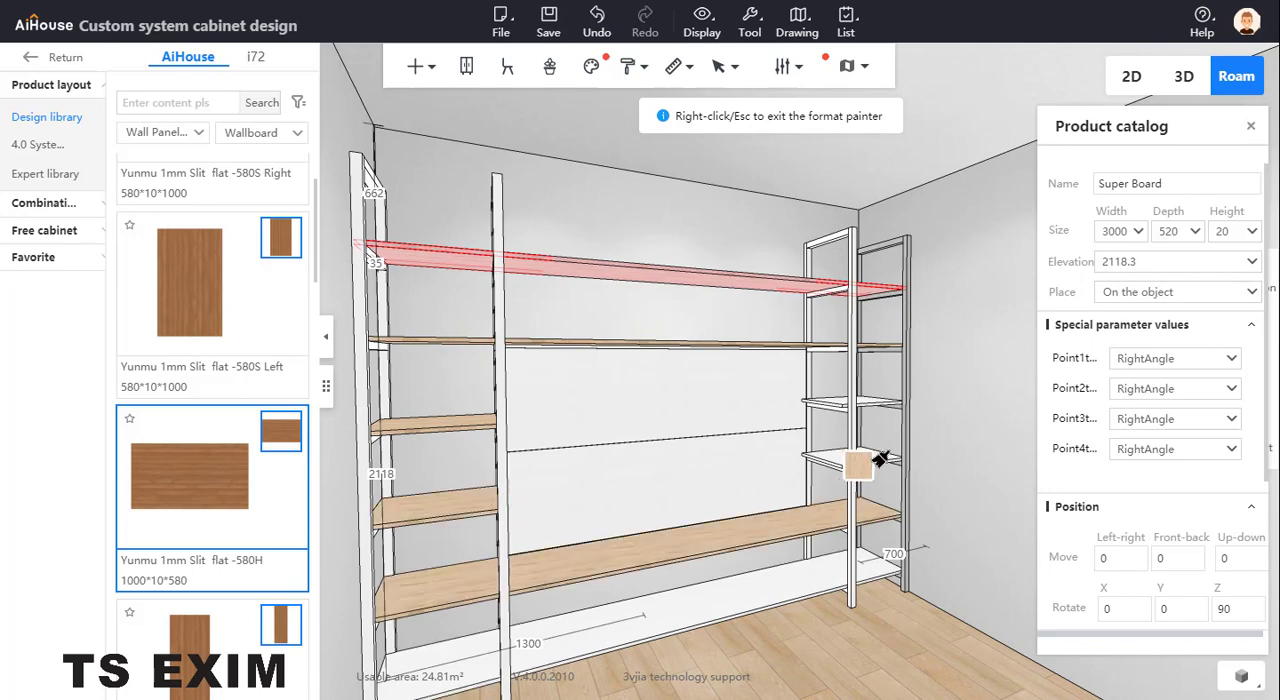
click(880, 410)
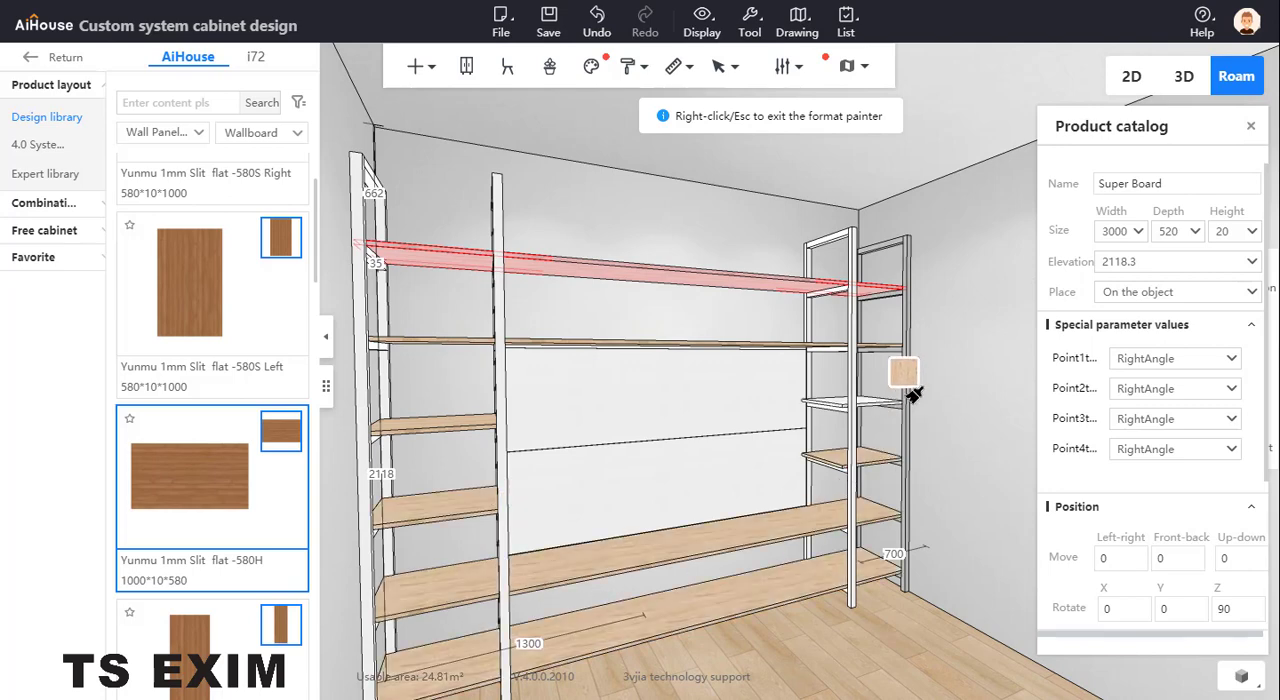
right_click(951, 388)
click(947, 322)
View the whole shelving unit from the front and compare its finishes with the reference photo
scroll(930, 305, down, 3)
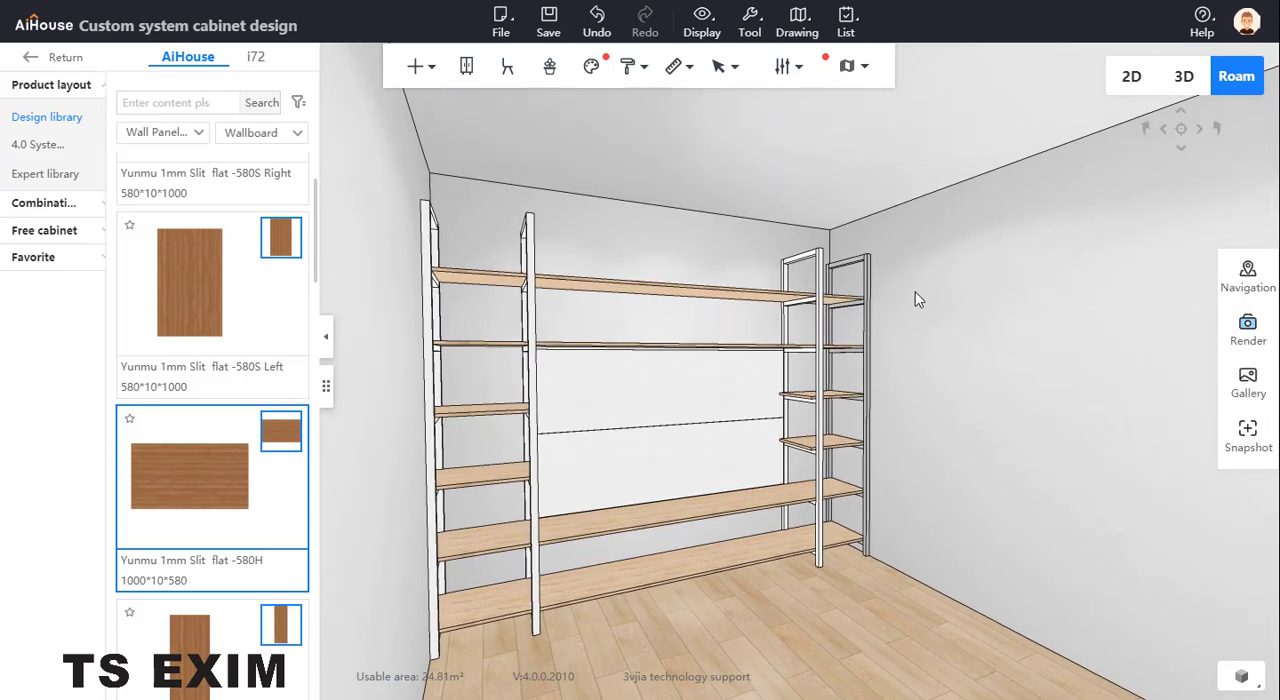
drag(916, 291, 721, 311)
drag(694, 237, 680, 236)
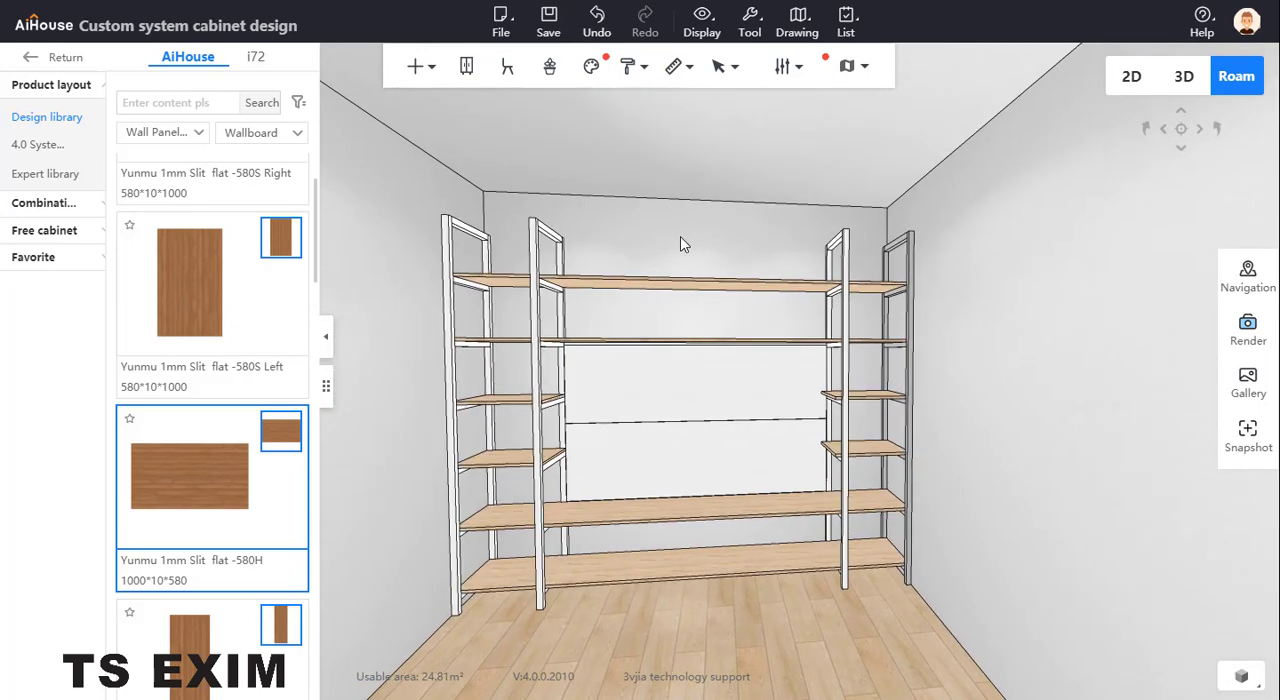
drag(0, 177, 321, 174)
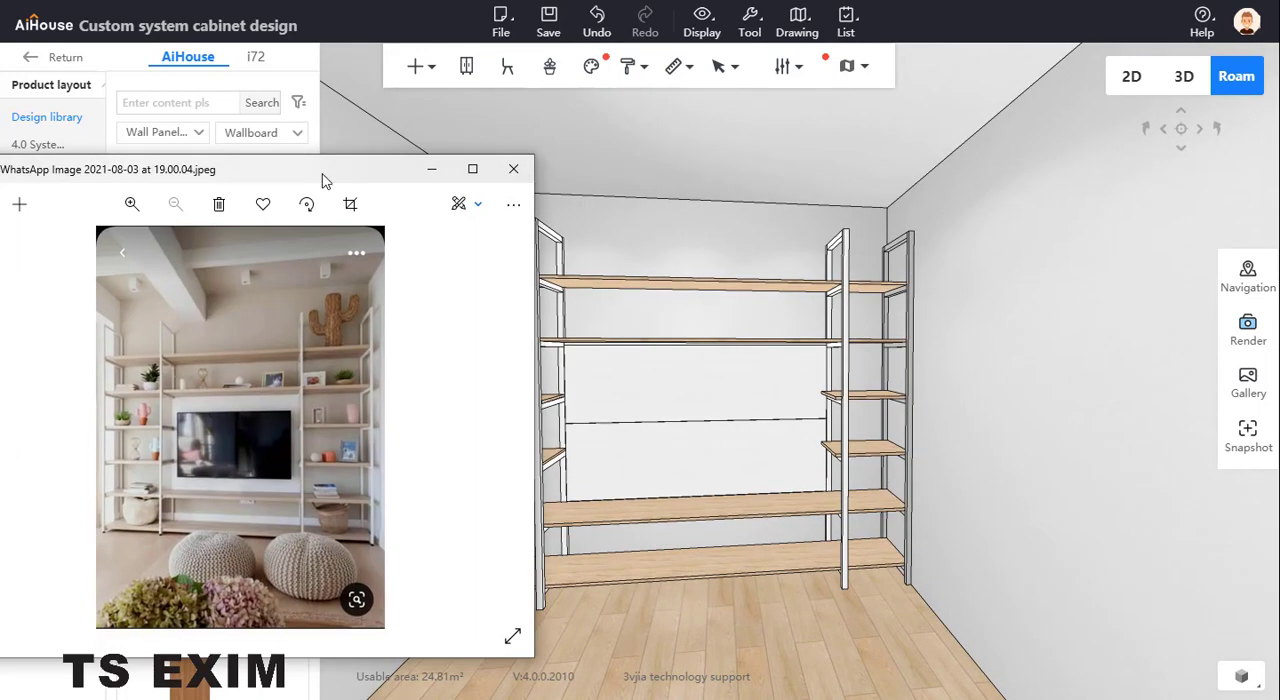
click(621, 208)
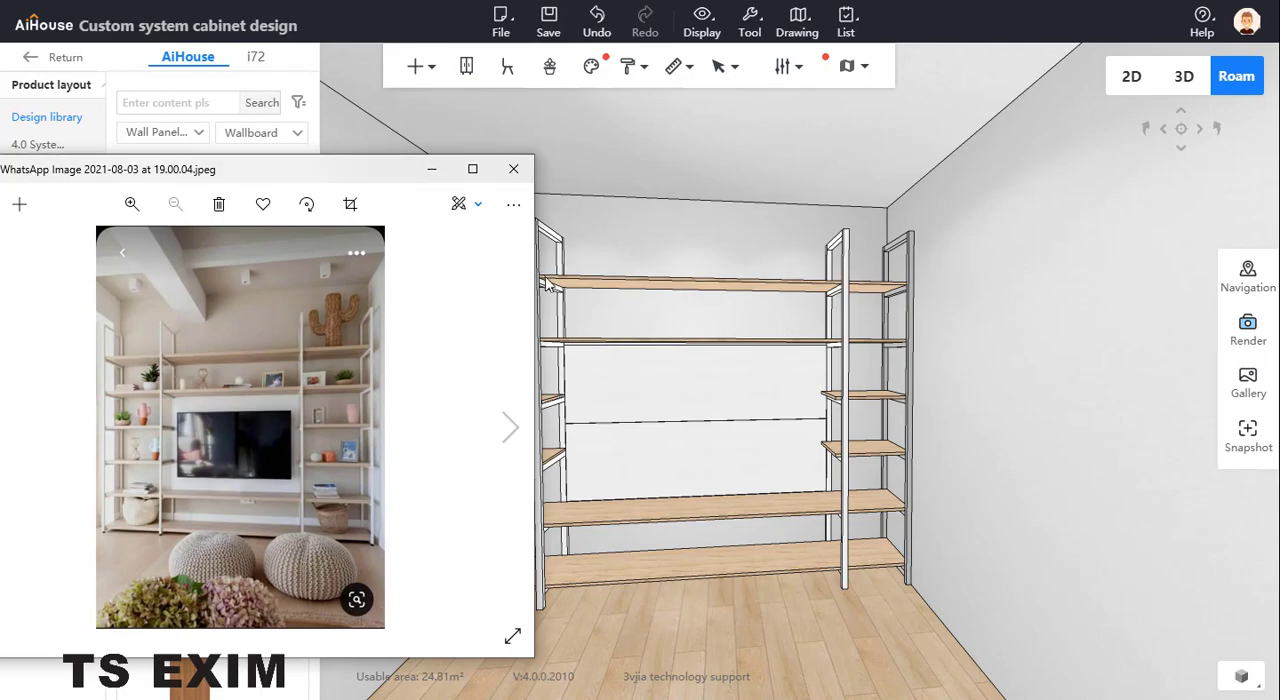